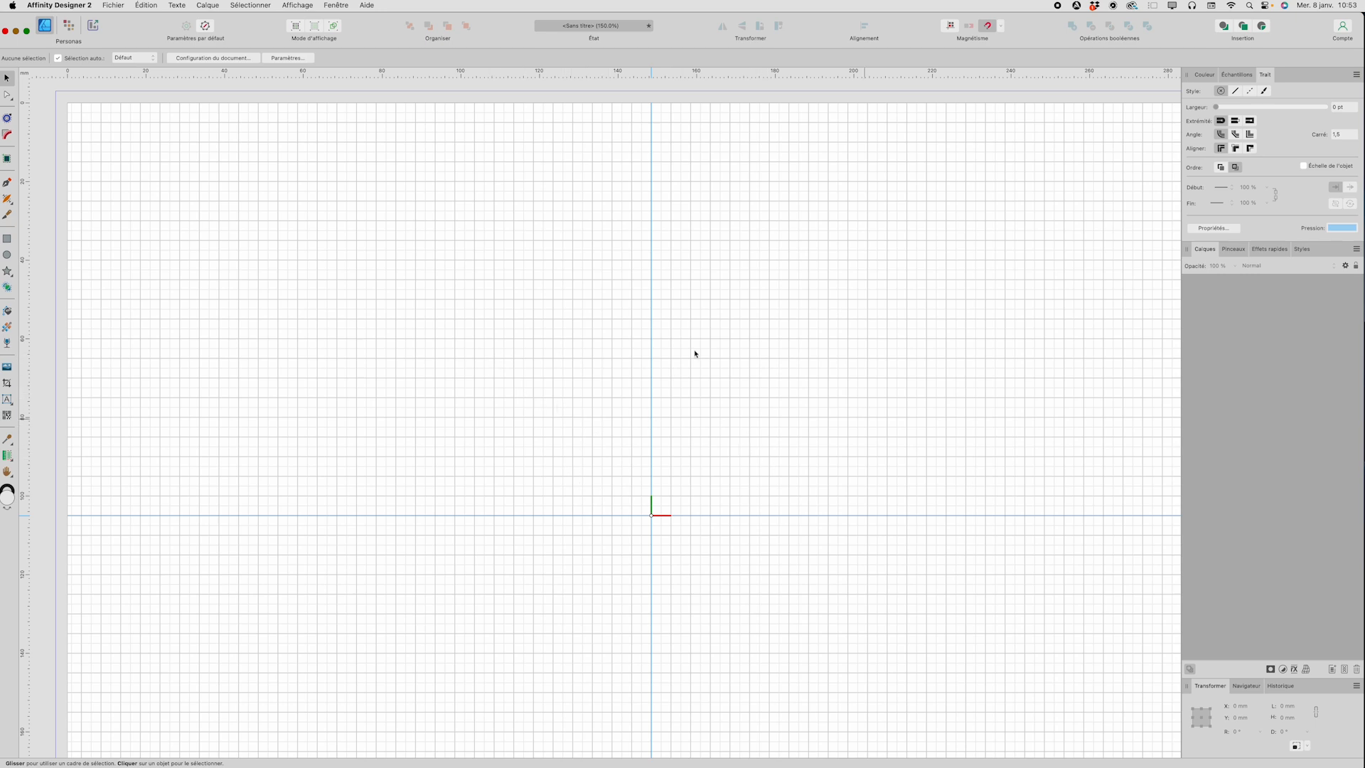
Review the document's horizontal and vertical guide positions, toggling their percentage display on and back off.
{"action": "left_click", "coordinate": [293, 6]}
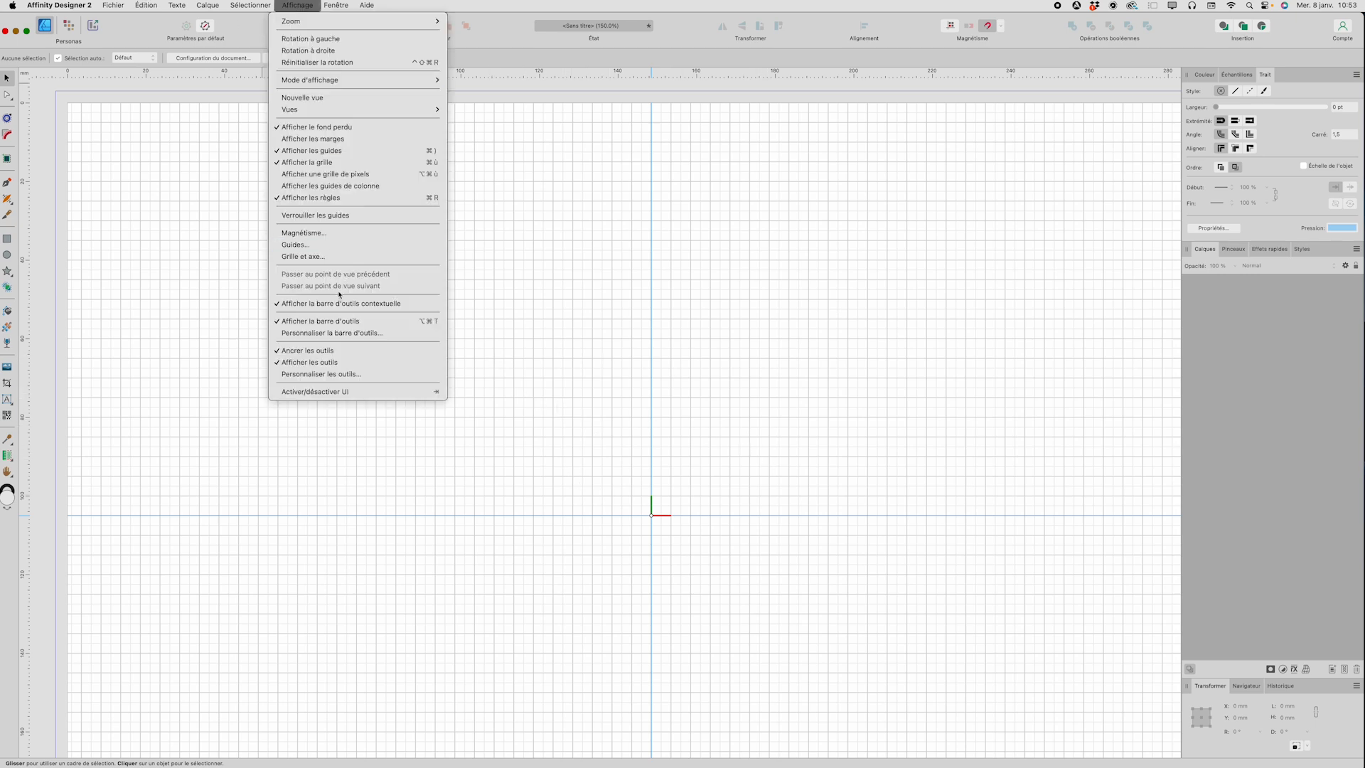
{"action": "left_click", "coordinate": [341, 246]}
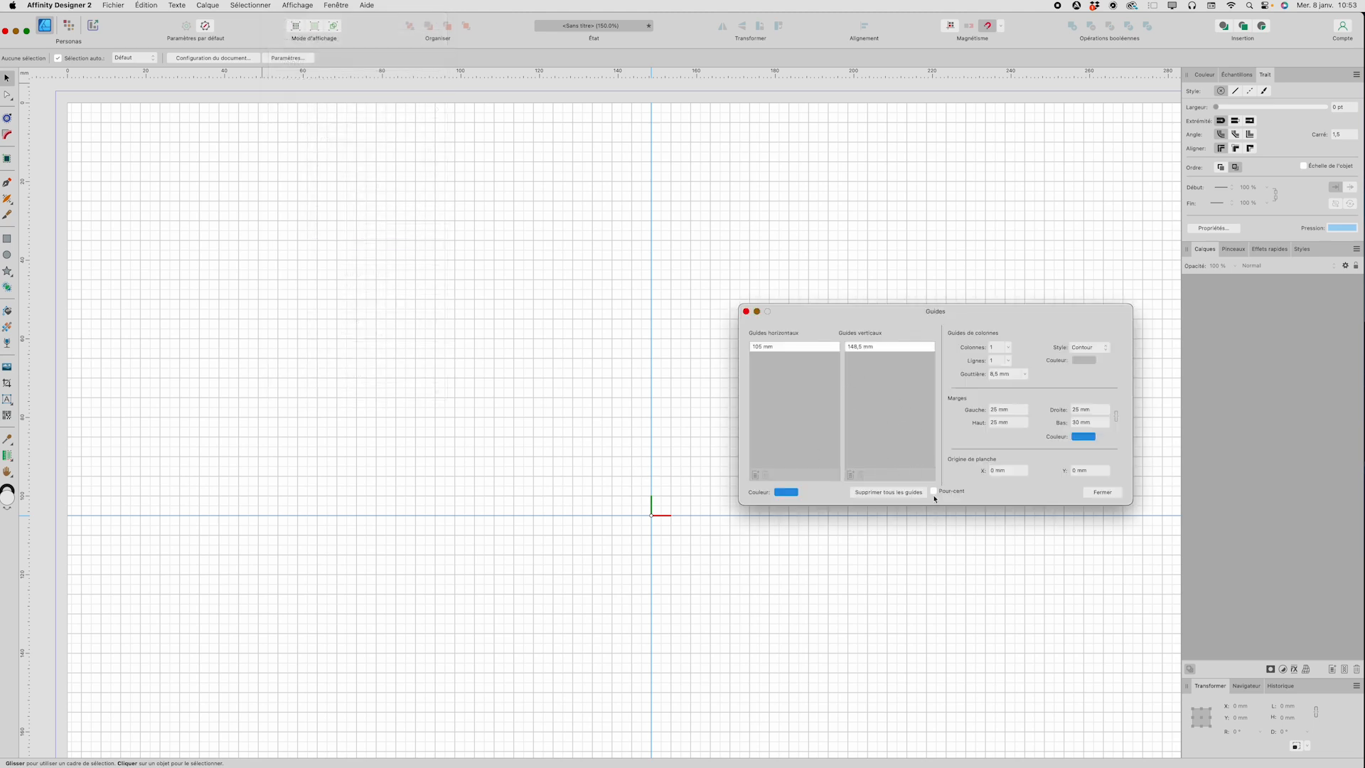
{"action": "left_click", "coordinate": [935, 492]}
{"action": "left_click", "coordinate": [935, 491]}
{"action": "left_click", "coordinate": [1115, 492]}
Open the grid and axis settings and check the basic grid's spacing and number of divisions.
{"action": "left_click", "coordinate": [297, 5]}
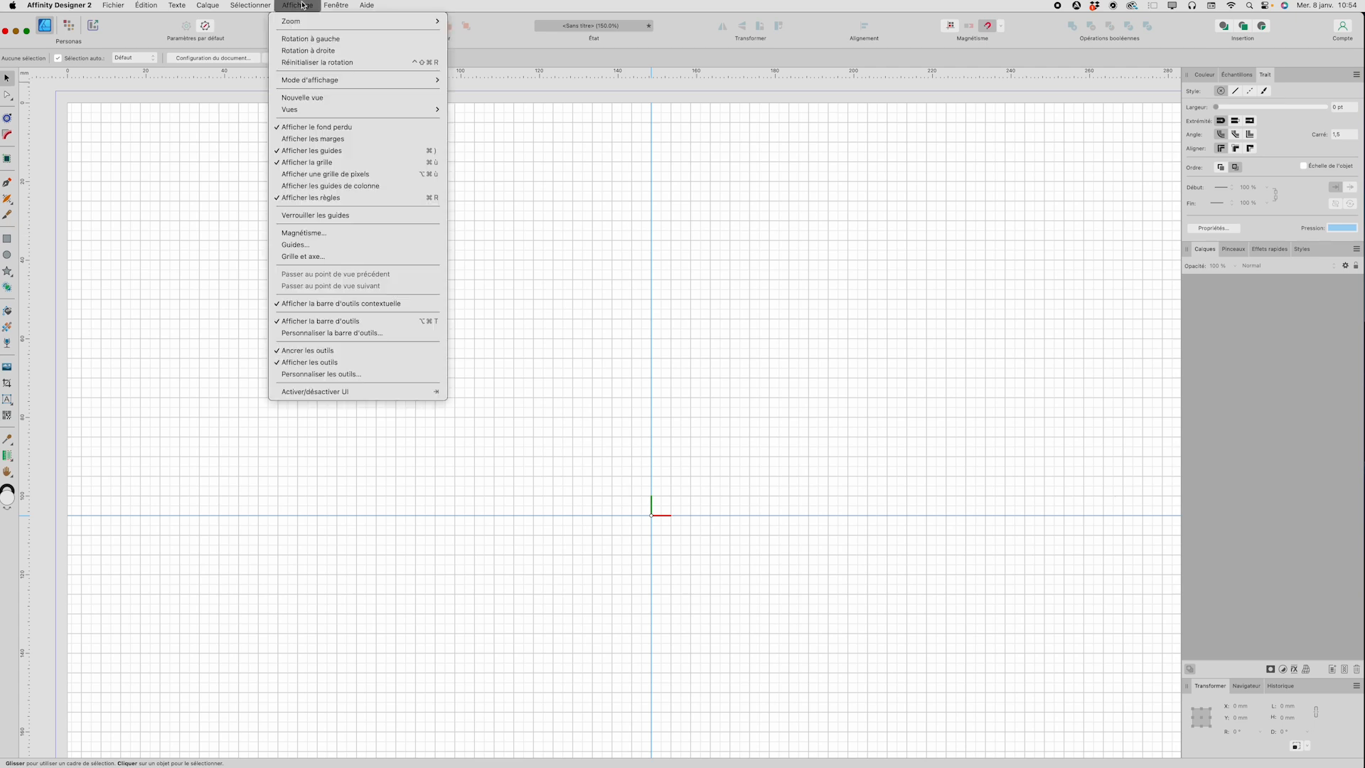
{"action": "left_click", "coordinate": [331, 256]}
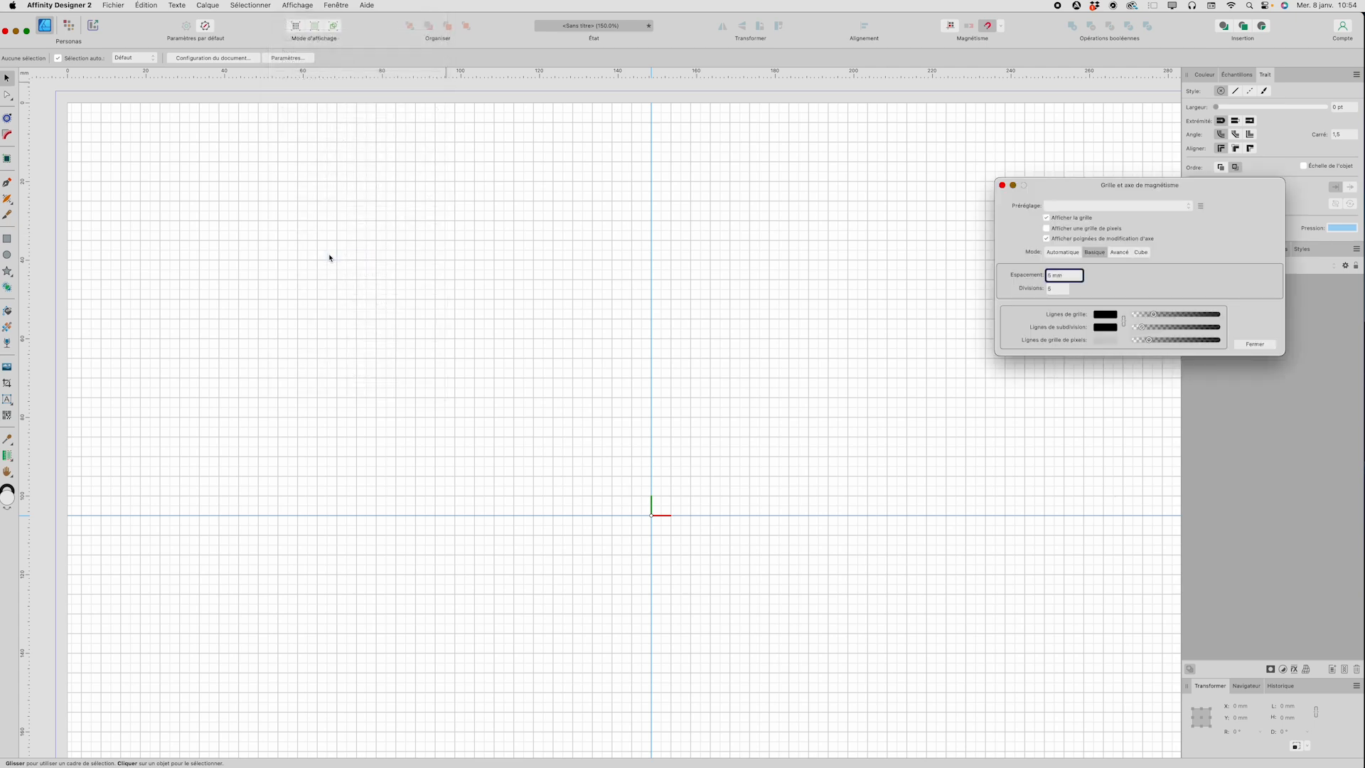
{"action": "triple_click", "coordinate": [1060, 276]}
{"action": "double_click", "coordinate": [1056, 289]}
Examine the grid lines and subdivisions on the page at several magnifications, from the page's top-left corner to its bottom-right.
{"action": "scroll", "coordinate": [727, 263], "scroll_direction": "up", "scroll_amount": 5}
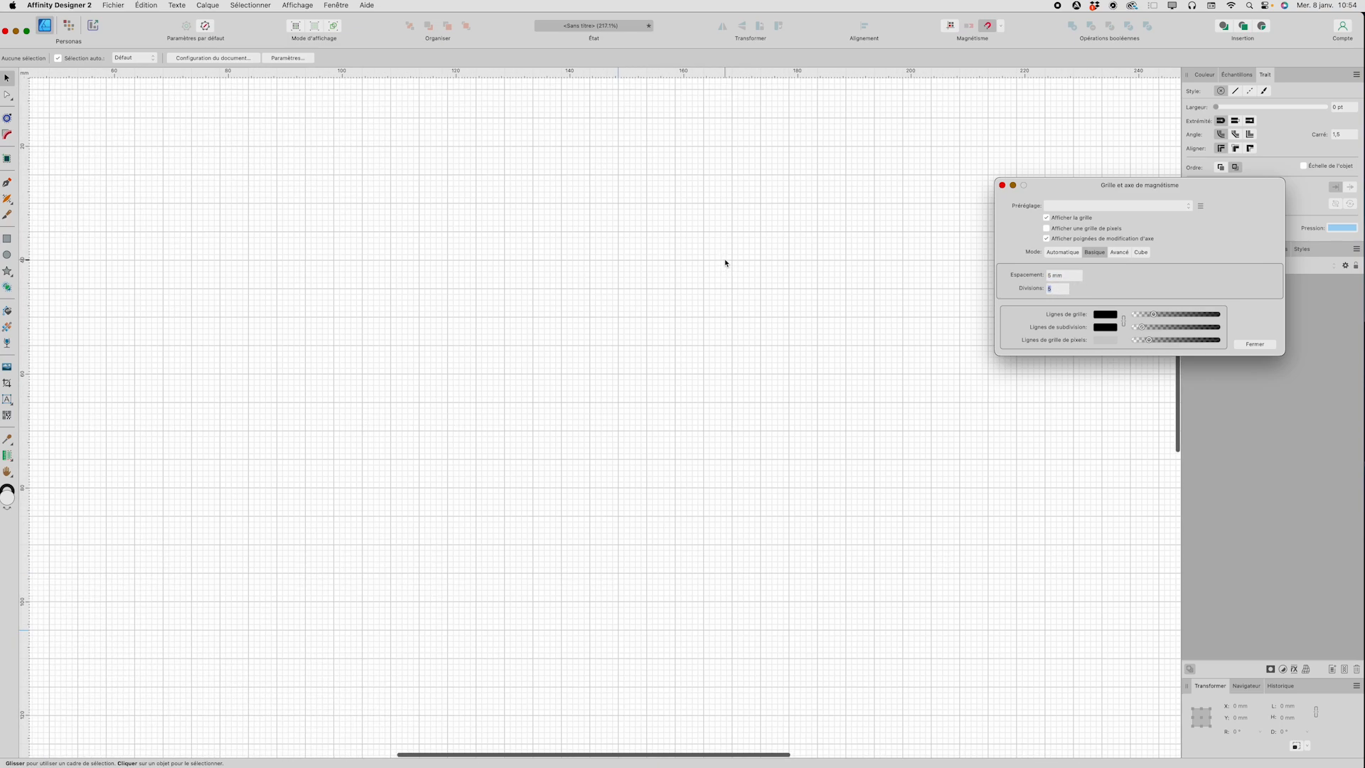
{"action": "scroll", "coordinate": [726, 263], "scroll_direction": "down", "scroll_amount": 1}
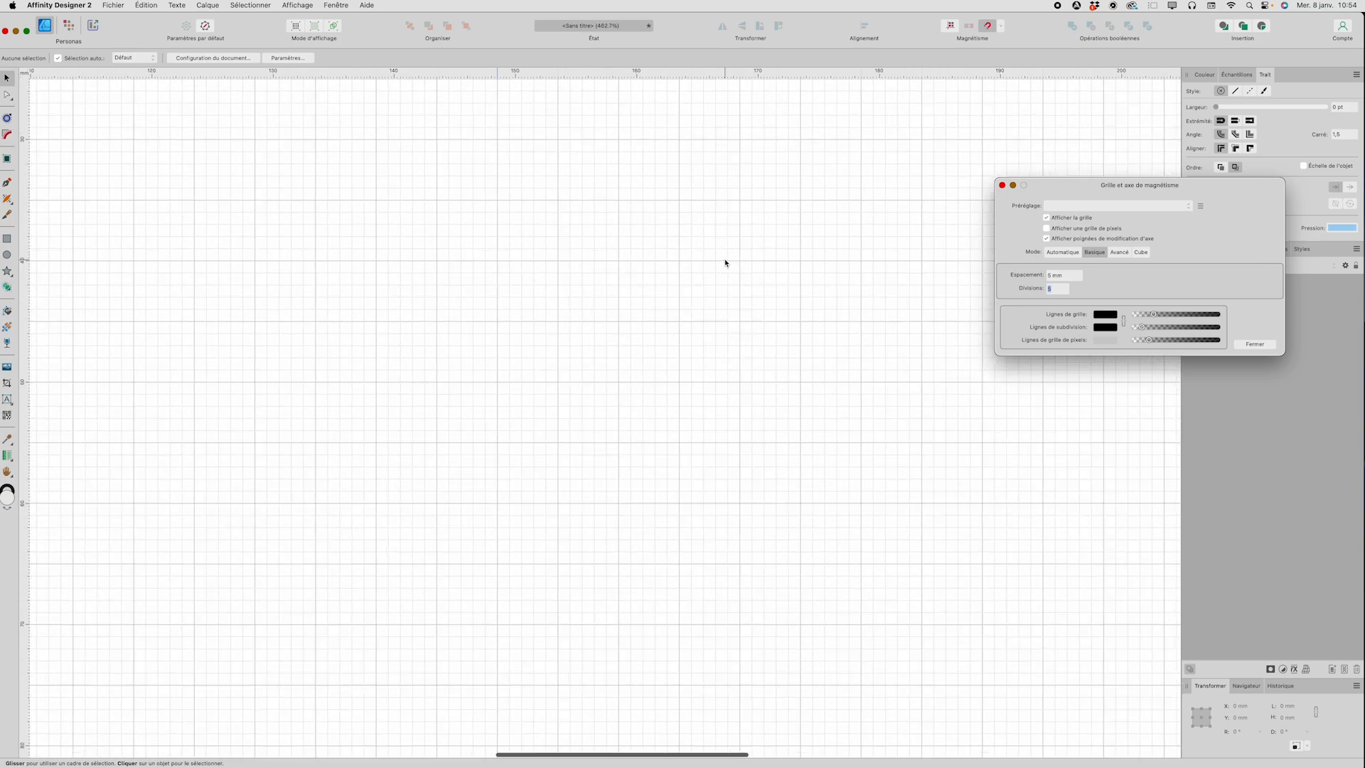
{"action": "scroll", "coordinate": [726, 263], "scroll_direction": "up", "scroll_amount": 4}
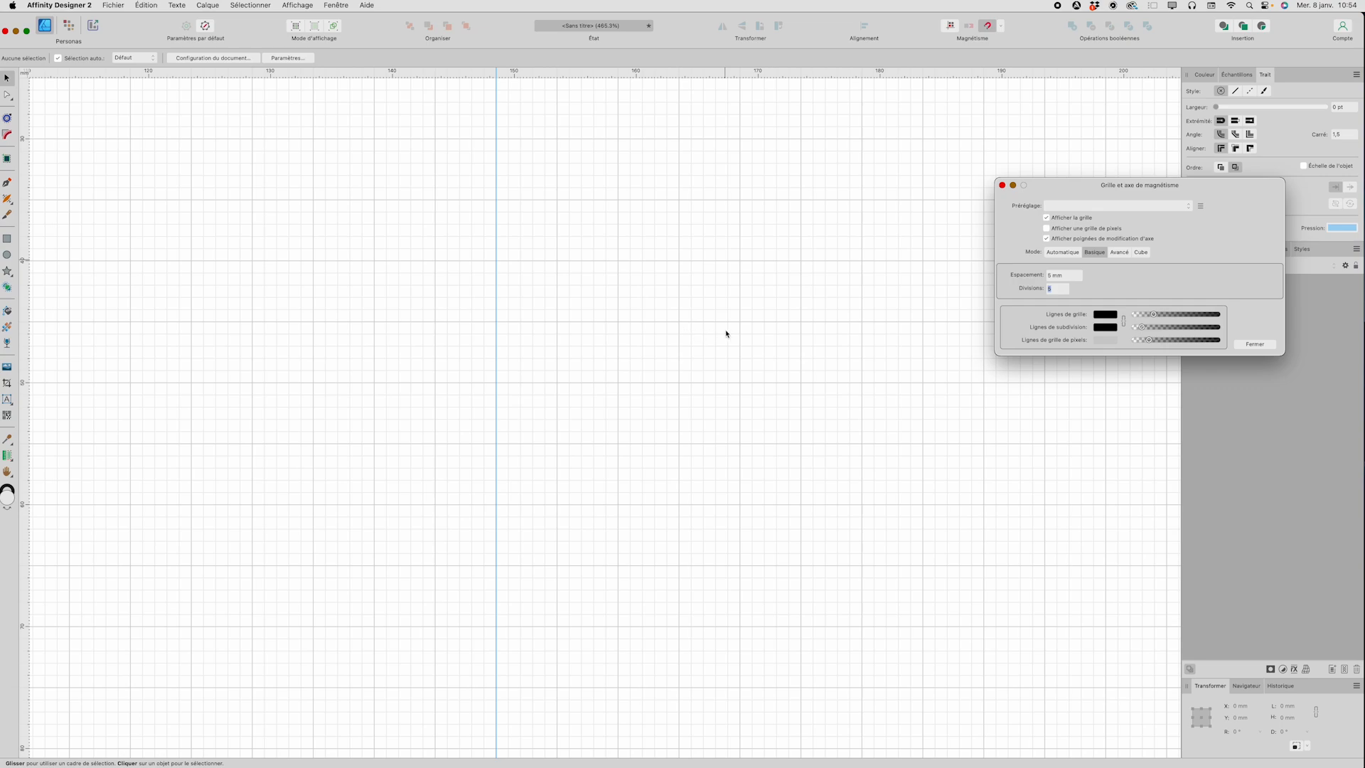
{"action": "scroll", "coordinate": [847, 382], "scroll_direction": "down", "scroll_amount": 15}
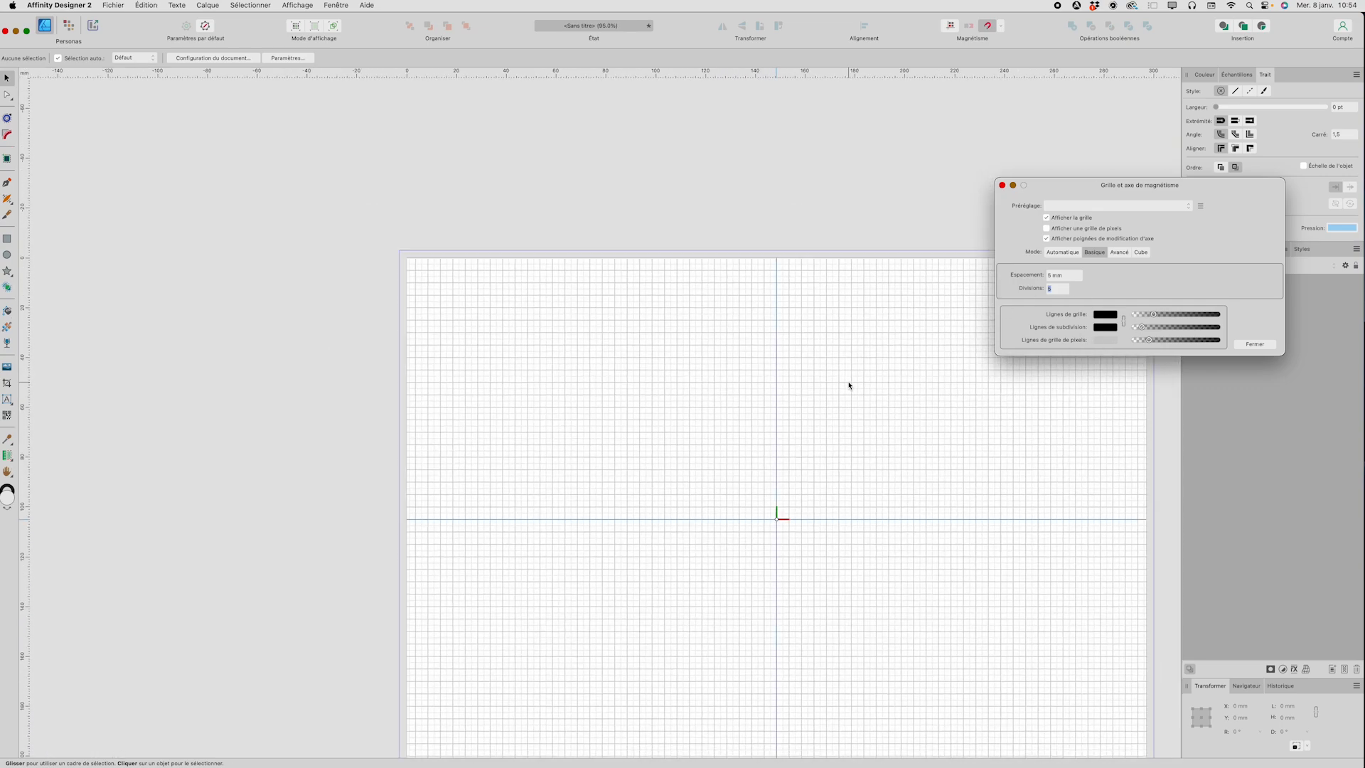
{"action": "scroll", "coordinate": [853, 423], "scroll_direction": "up", "scroll_amount": 3}
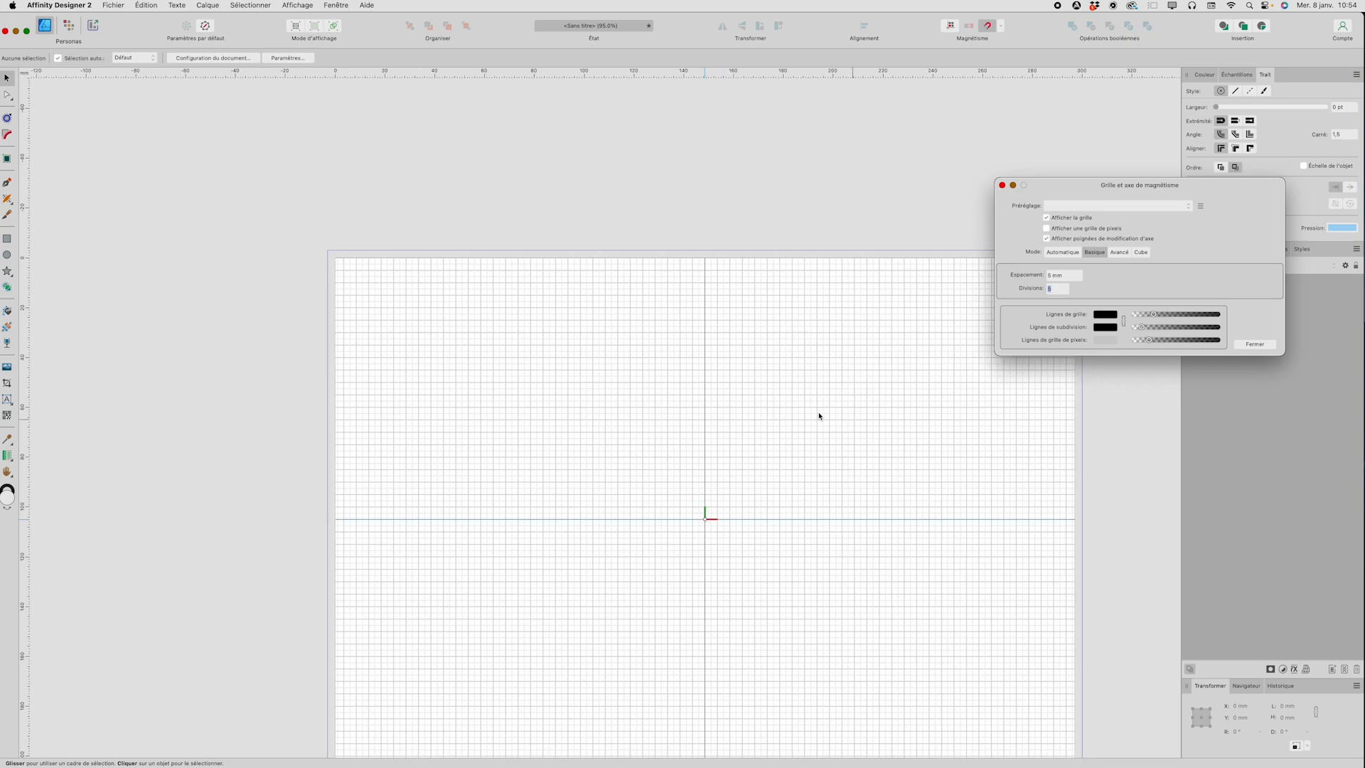
{"action": "scroll", "coordinate": [819, 416], "scroll_direction": "up", "scroll_amount": 2}
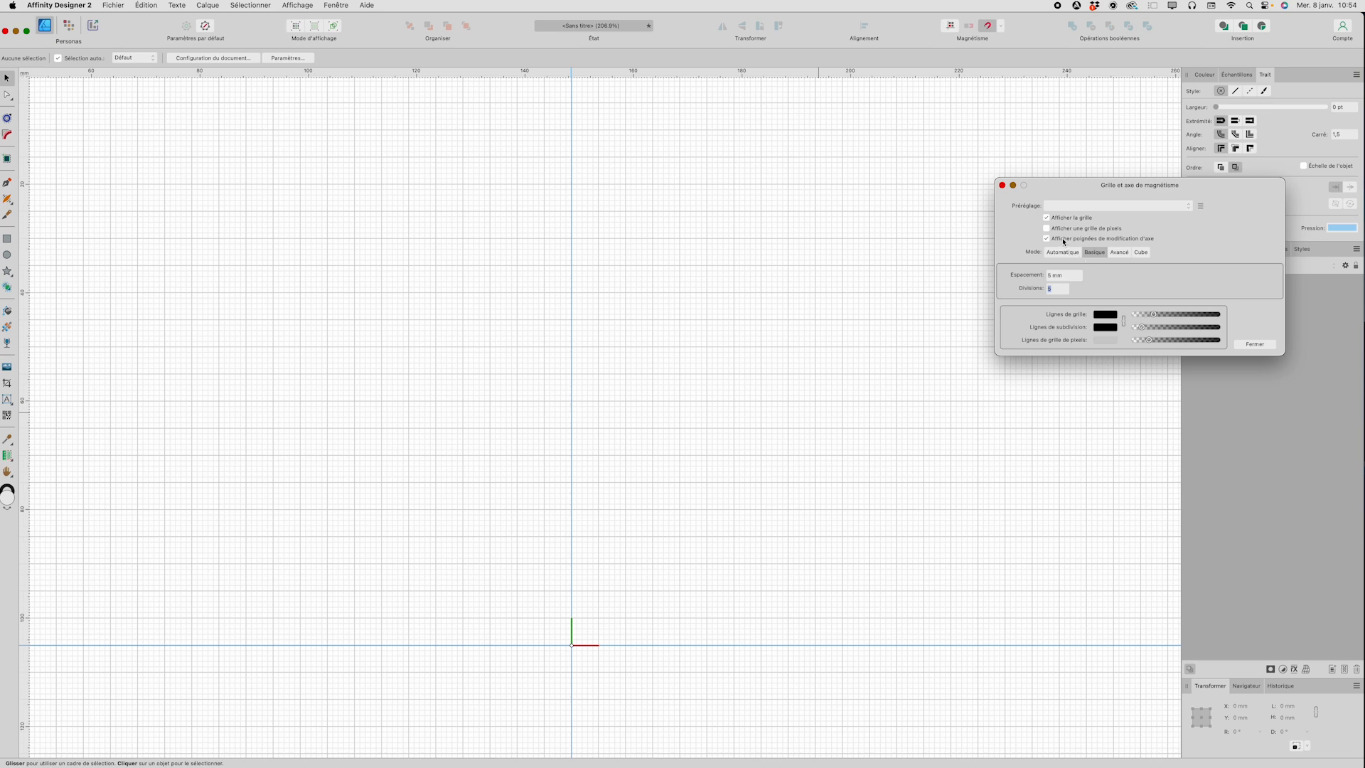
{"action": "scroll", "coordinate": [808, 257], "scroll_direction": "up", "scroll_amount": 2}
{"action": "scroll", "coordinate": [808, 257], "scroll_direction": "left", "scroll_amount": 10}
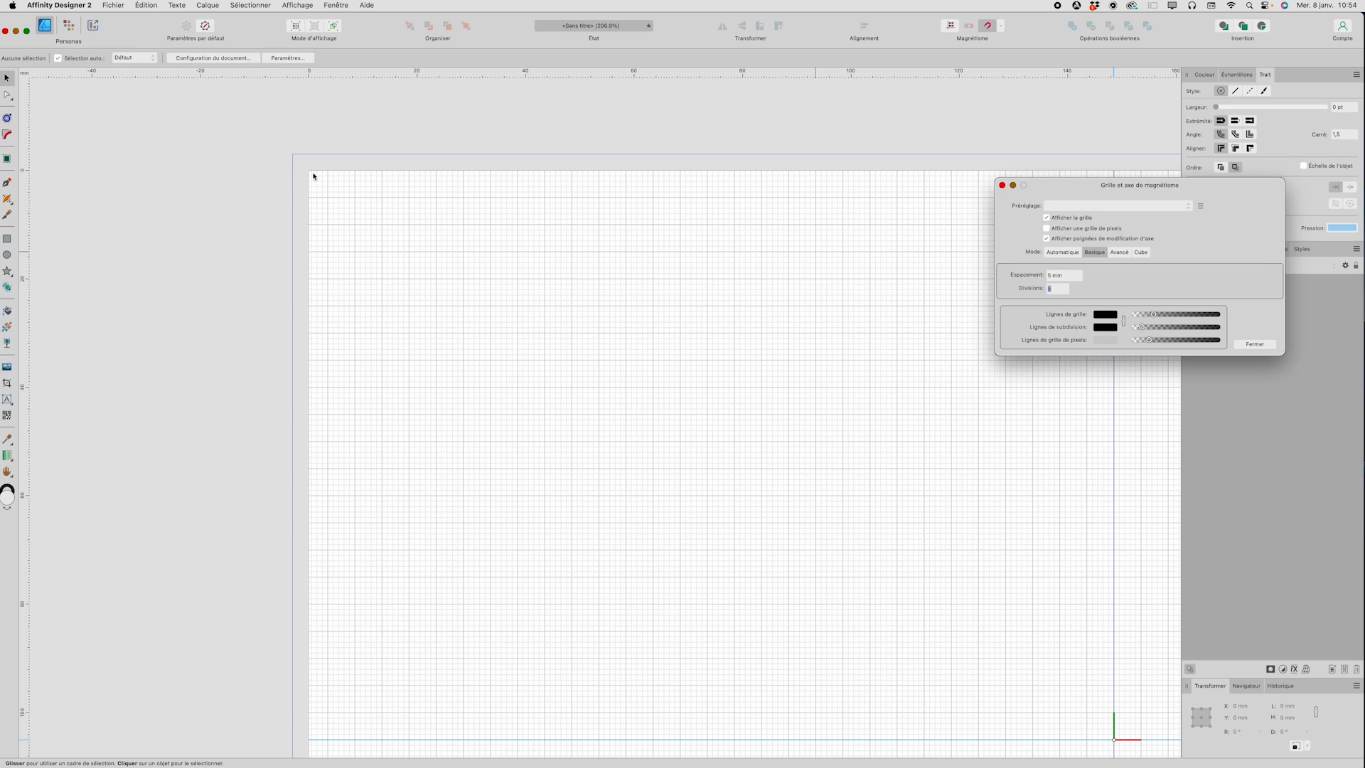
{"action": "scroll", "coordinate": [391, 211], "scroll_direction": "down", "scroll_amount": 10}
{"action": "scroll", "coordinate": [387, 207], "scroll_direction": "right", "scroll_amount": 5}
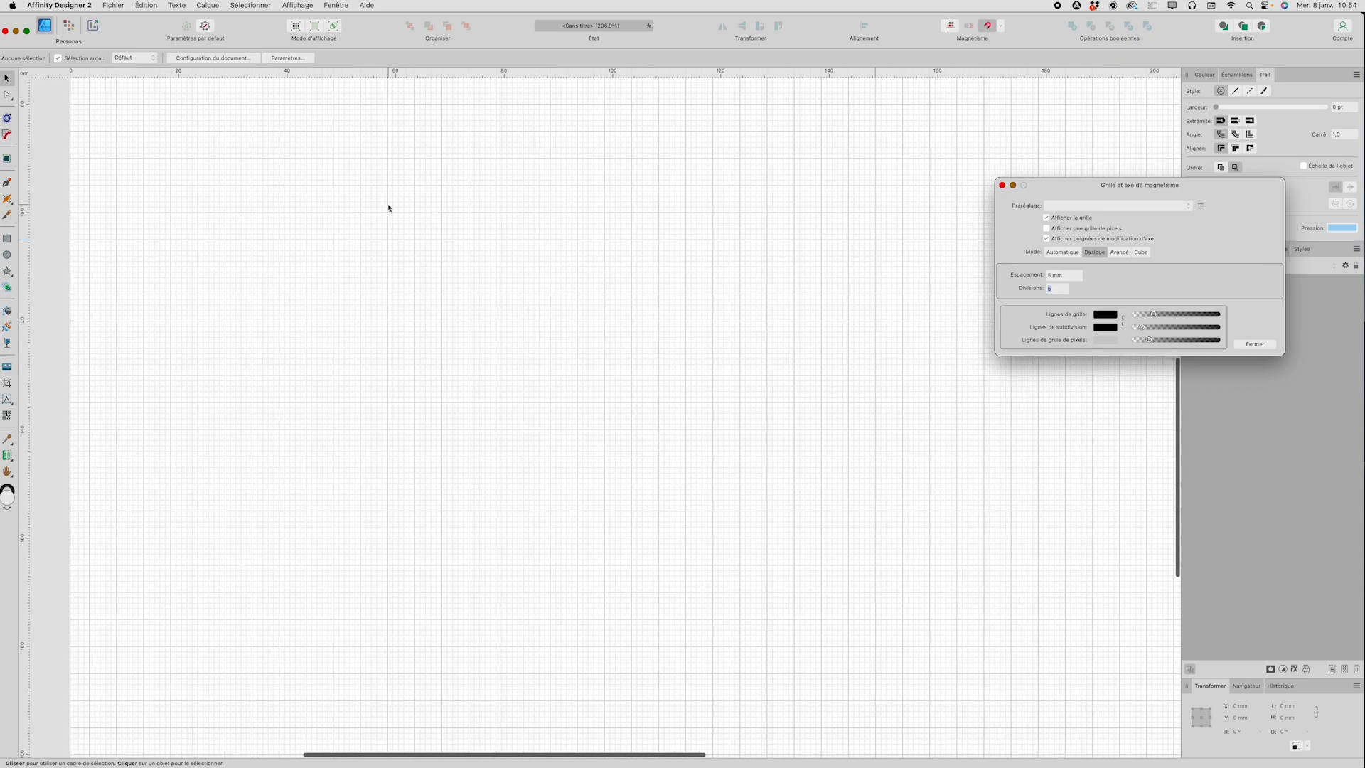
{"action": "scroll", "coordinate": [377, 205], "scroll_direction": "right", "scroll_amount": 10}
{"action": "scroll", "coordinate": [371, 203], "scroll_direction": "down", "scroll_amount": 5}
{"action": "scroll", "coordinate": [371, 202], "scroll_direction": "up", "scroll_amount": 5}
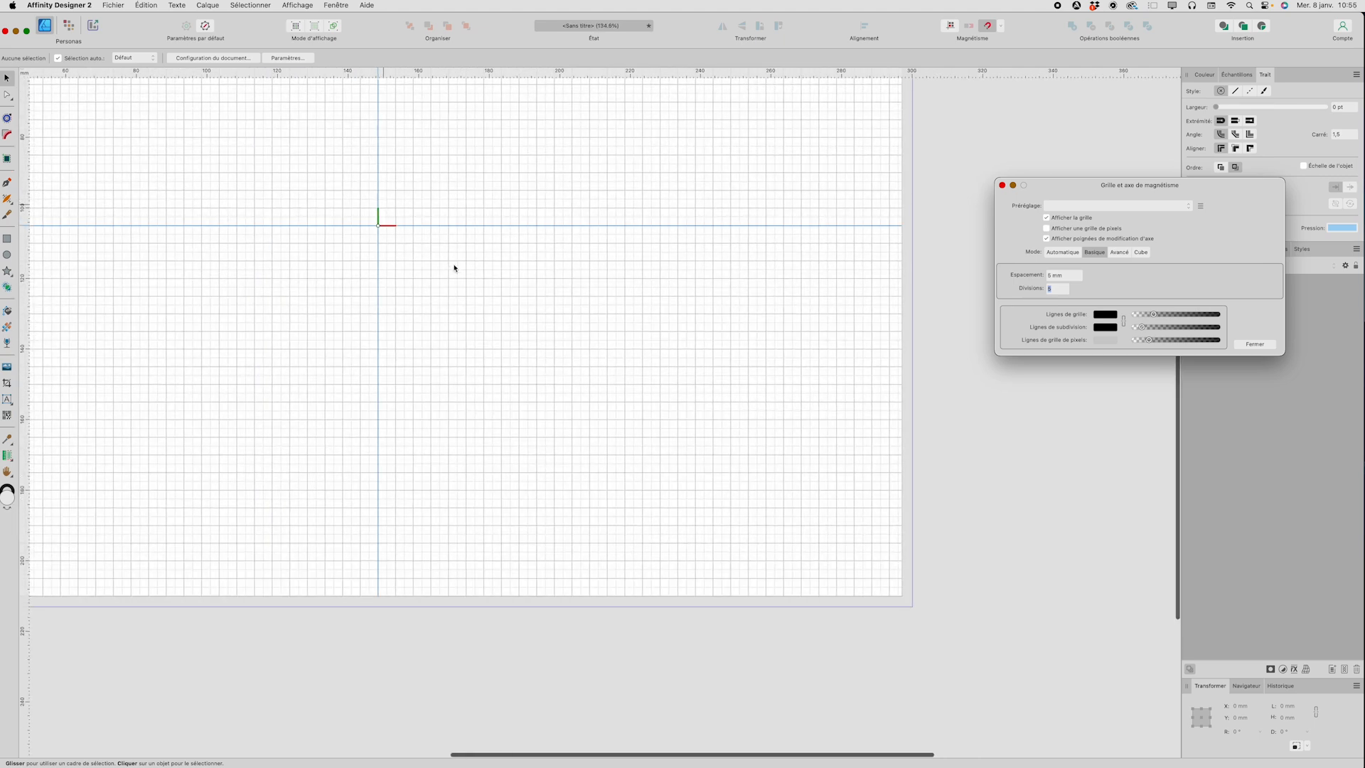
Turn off the display of the axis editing handles at the guides' intersection and close the grid settings.
{"action": "scroll", "coordinate": [455, 268], "scroll_direction": "left", "scroll_amount": 3}
{"action": "scroll", "coordinate": [455, 268], "scroll_direction": "up", "scroll_amount": 1}
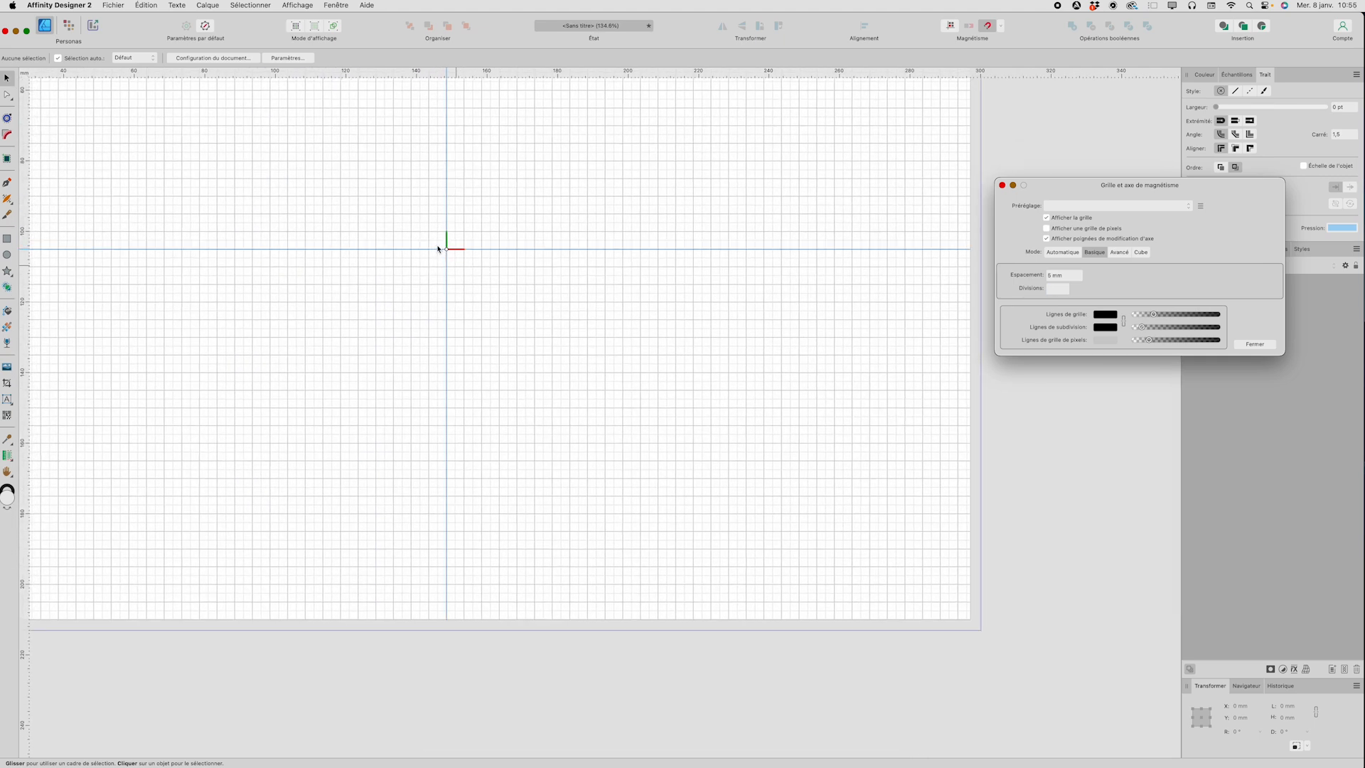
{"action": "scroll", "coordinate": [437, 248], "scroll_direction": "up", "scroll_amount": 8}
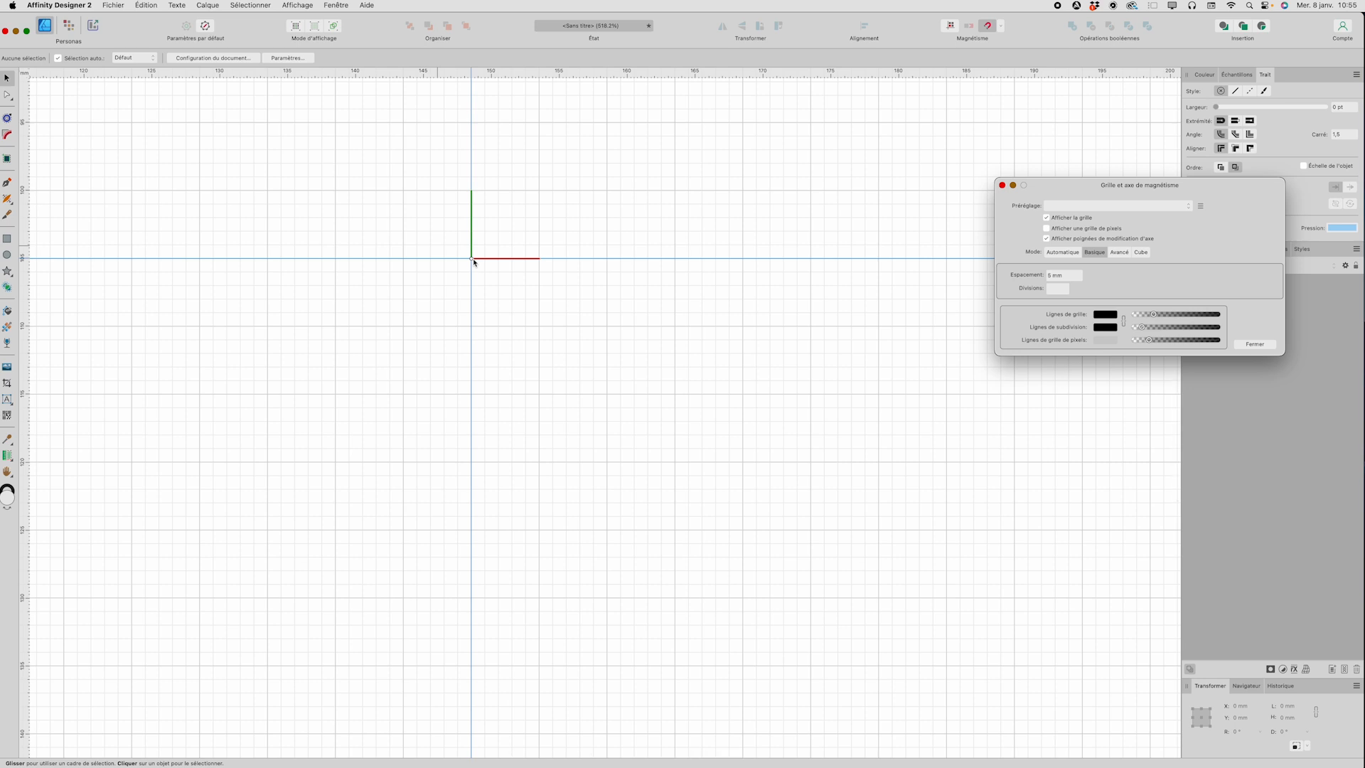
{"action": "mouse_move", "coordinate": [472, 258]}
{"action": "left_mouse_down"}
{"action": "mouse_move", "coordinate": [456, 248]}
{"action": "mouse_move", "coordinate": [472, 258]}
{"action": "left_mouse_up"}
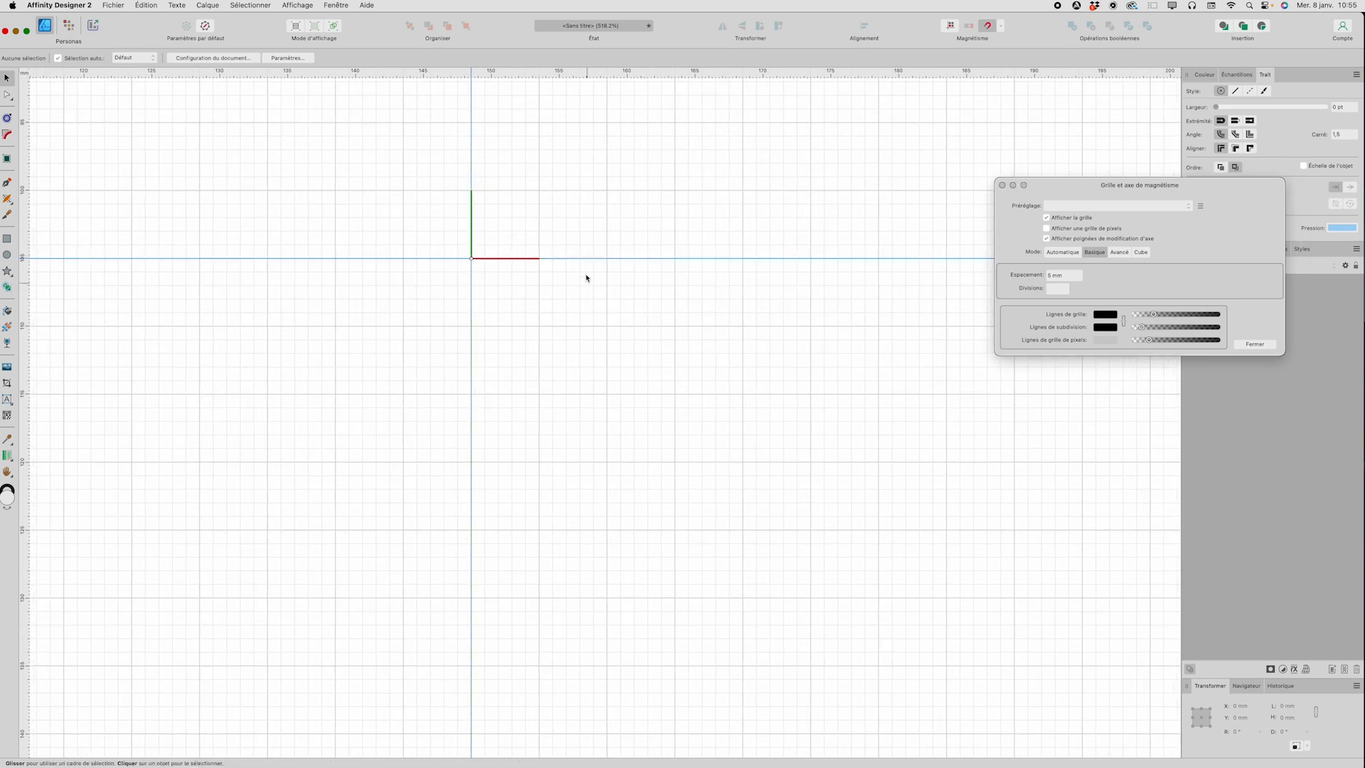
{"action": "left_click", "coordinate": [1046, 239]}
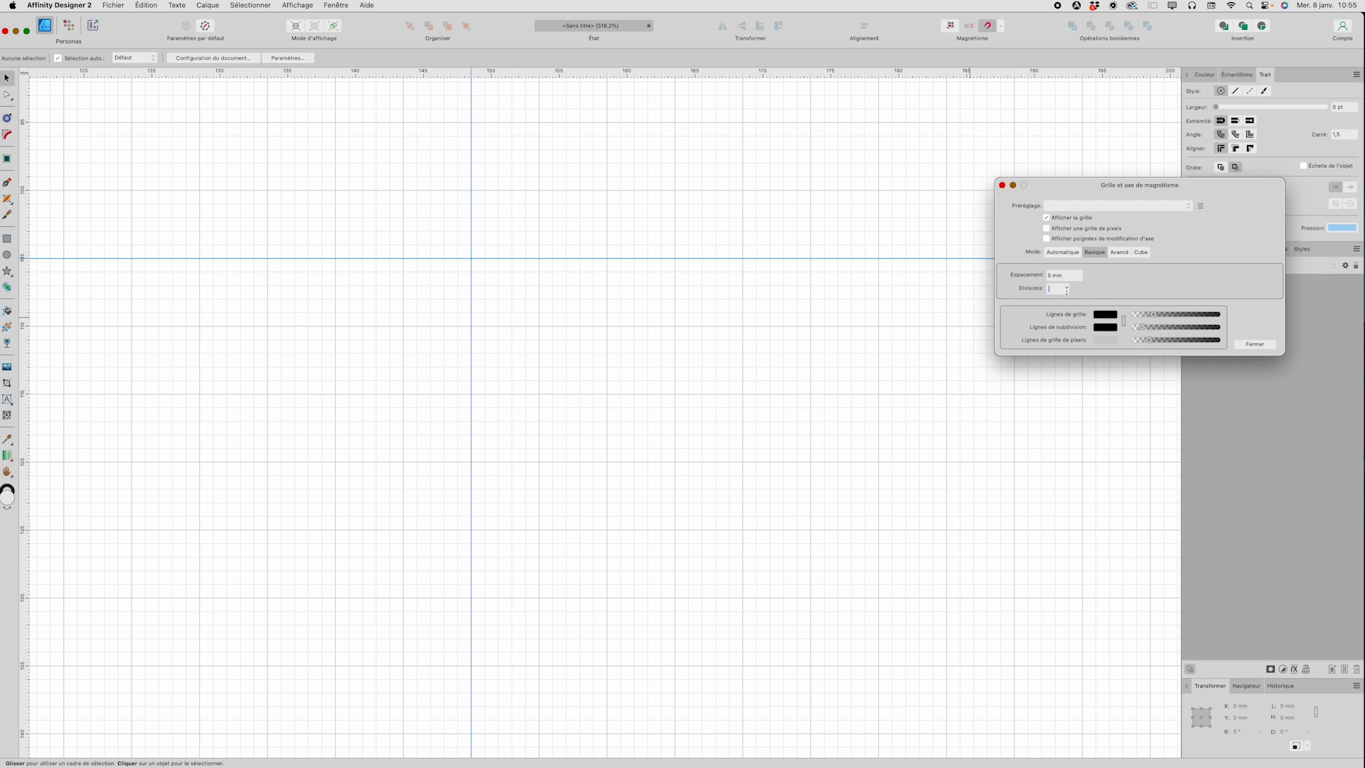
{"action": "key", "text": "Tab"}
{"action": "left_click", "coordinate": [1255, 345]}
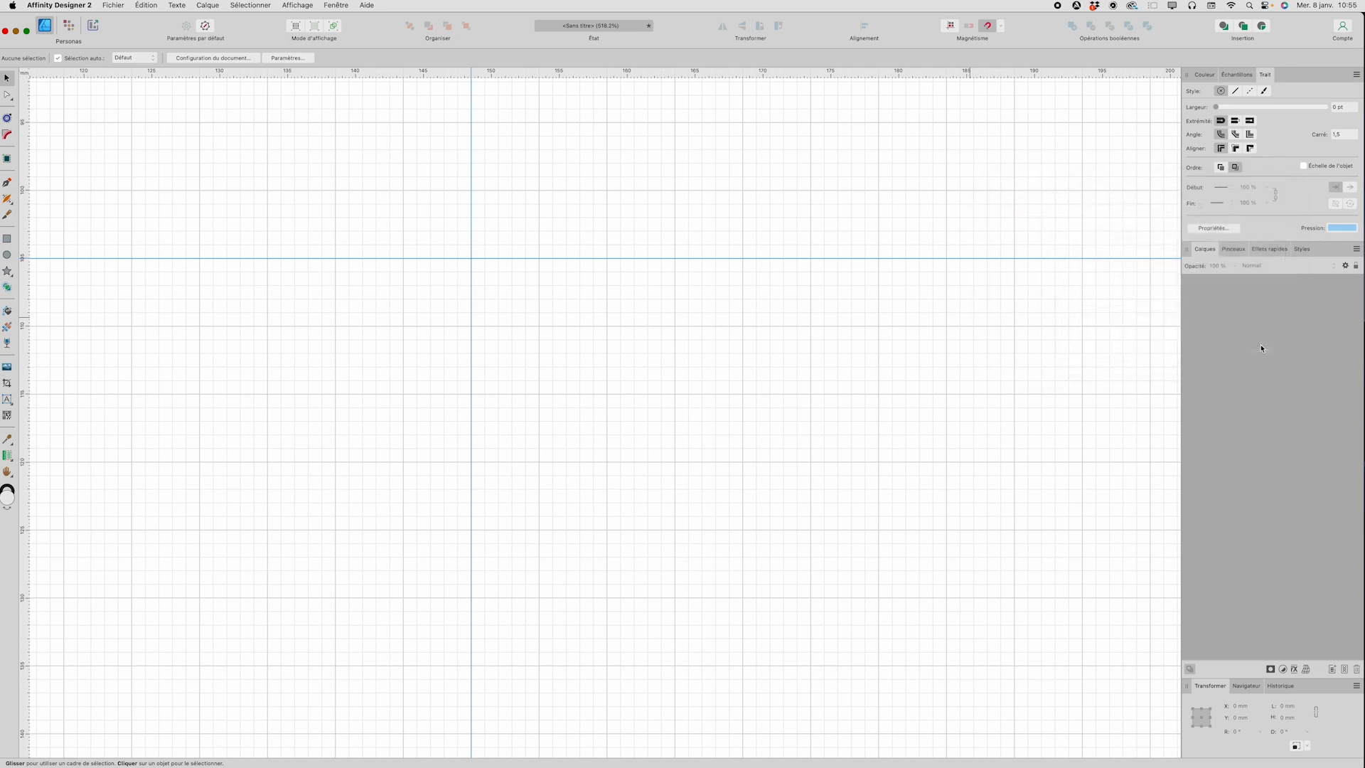
With the Pen tool, draw a smooth wave from X 93.5, Y 70 mm through X 113.5, Y 65 mm to X 133.5, Y 70 mm.
{"action": "scroll", "coordinate": [689, 371], "scroll_direction": "down", "scroll_amount": 5}
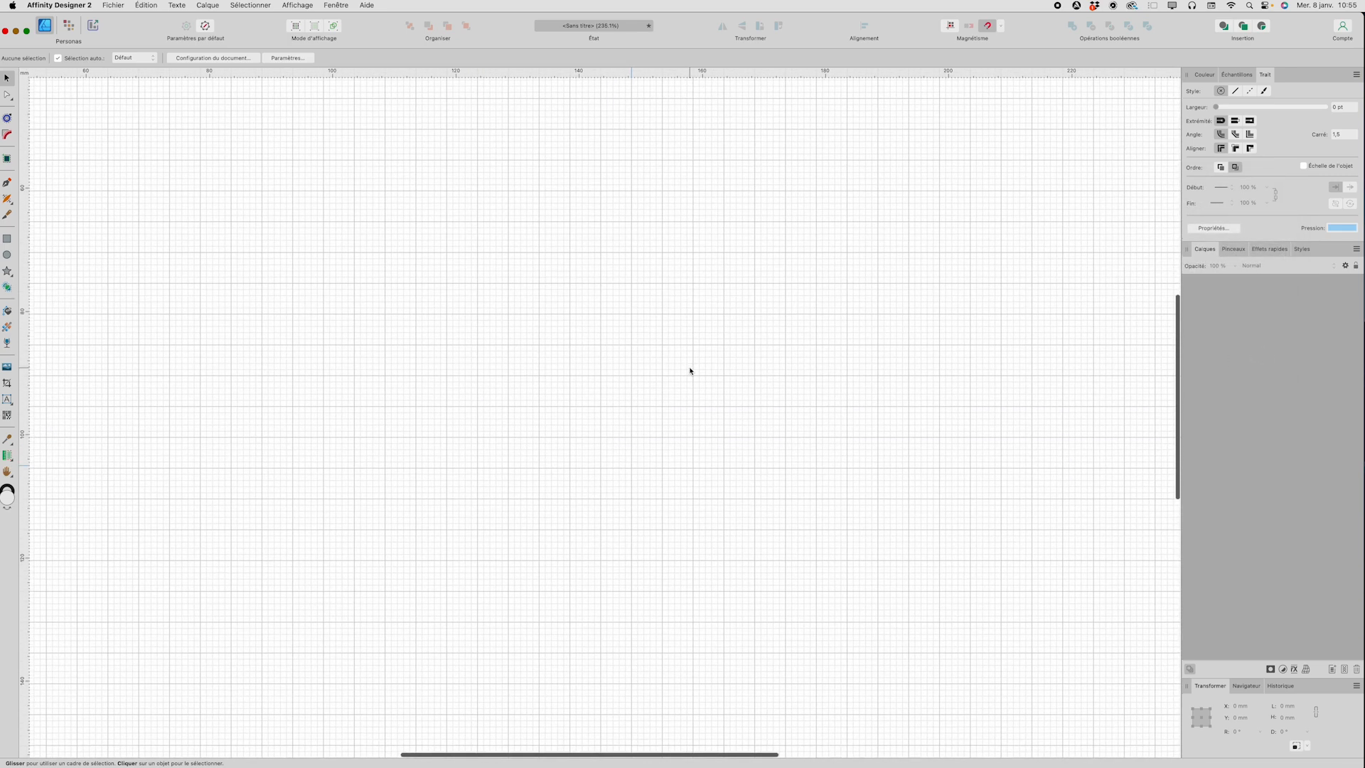
{"action": "scroll", "coordinate": [689, 371], "scroll_direction": "down", "scroll_amount": 3}
{"action": "scroll", "coordinate": [690, 370], "scroll_direction": "left", "scroll_amount": 2}
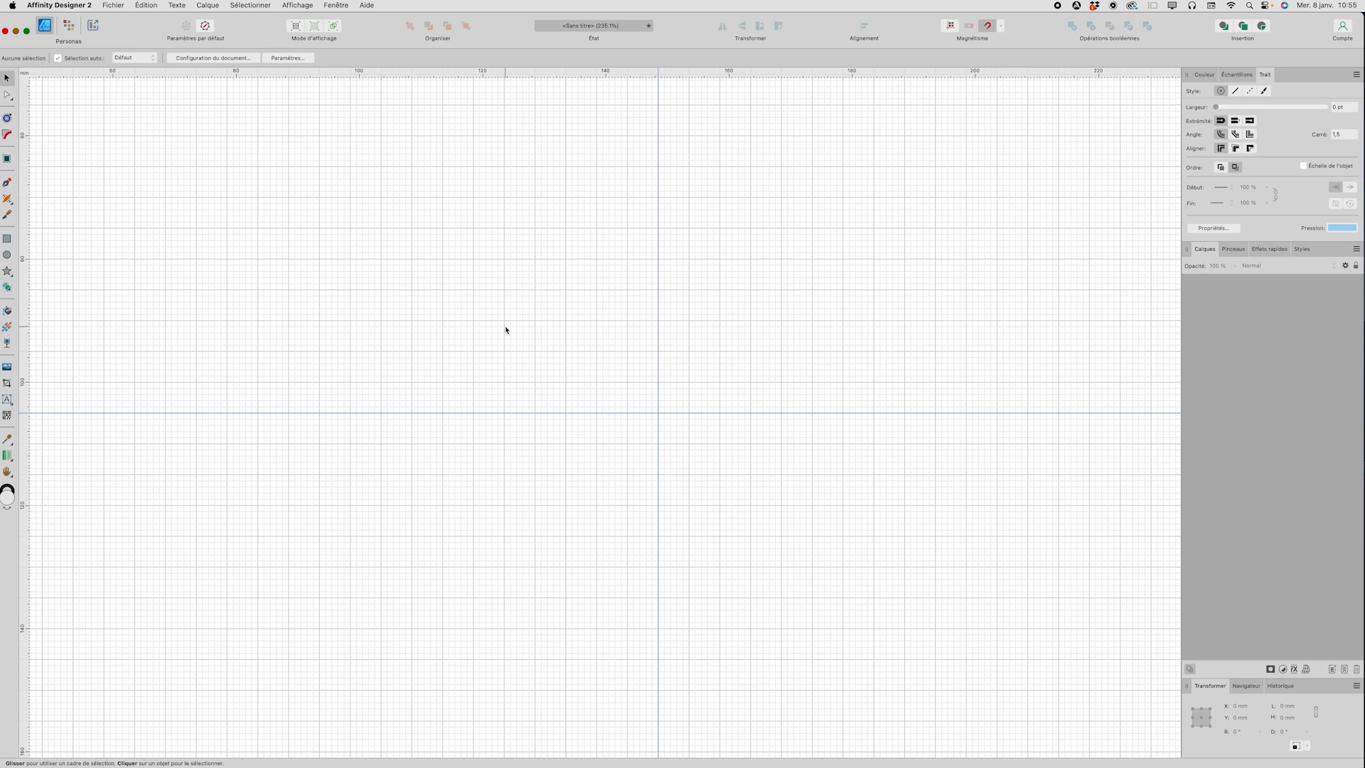
{"action": "scroll", "coordinate": [505, 330], "scroll_direction": "up", "scroll_amount": 4}
{"action": "scroll", "coordinate": [518, 331], "scroll_direction": "right", "scroll_amount": 2}
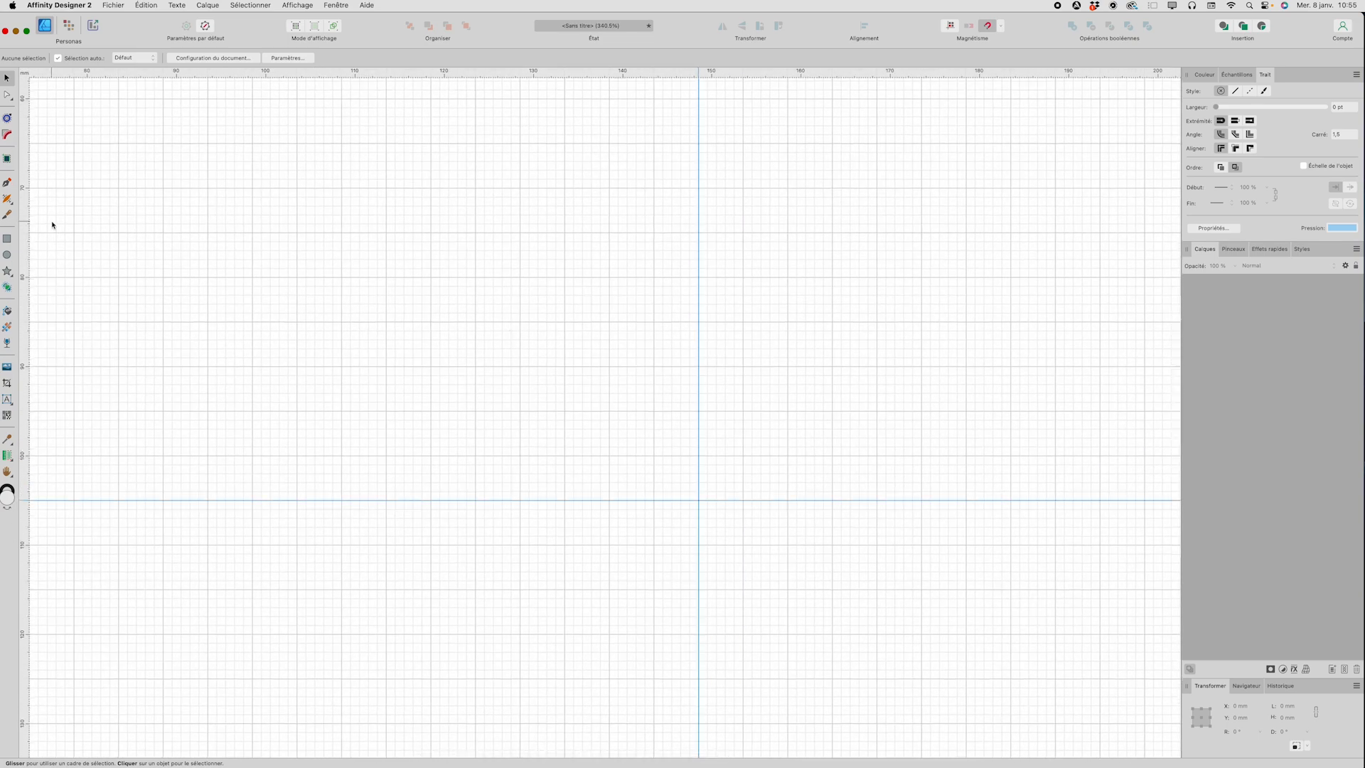
{"action": "left_click", "coordinate": [6, 183]}
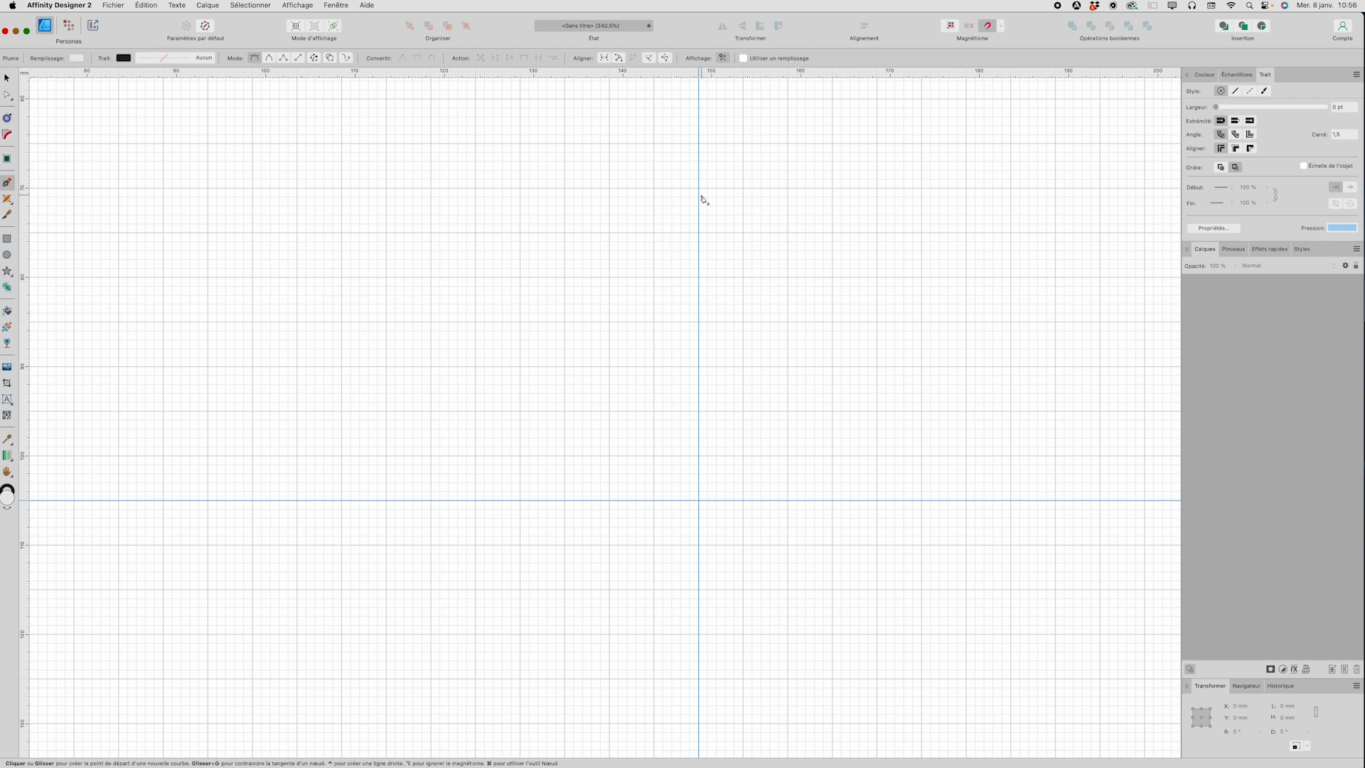
{"action": "left_click", "coordinate": [208, 188]}
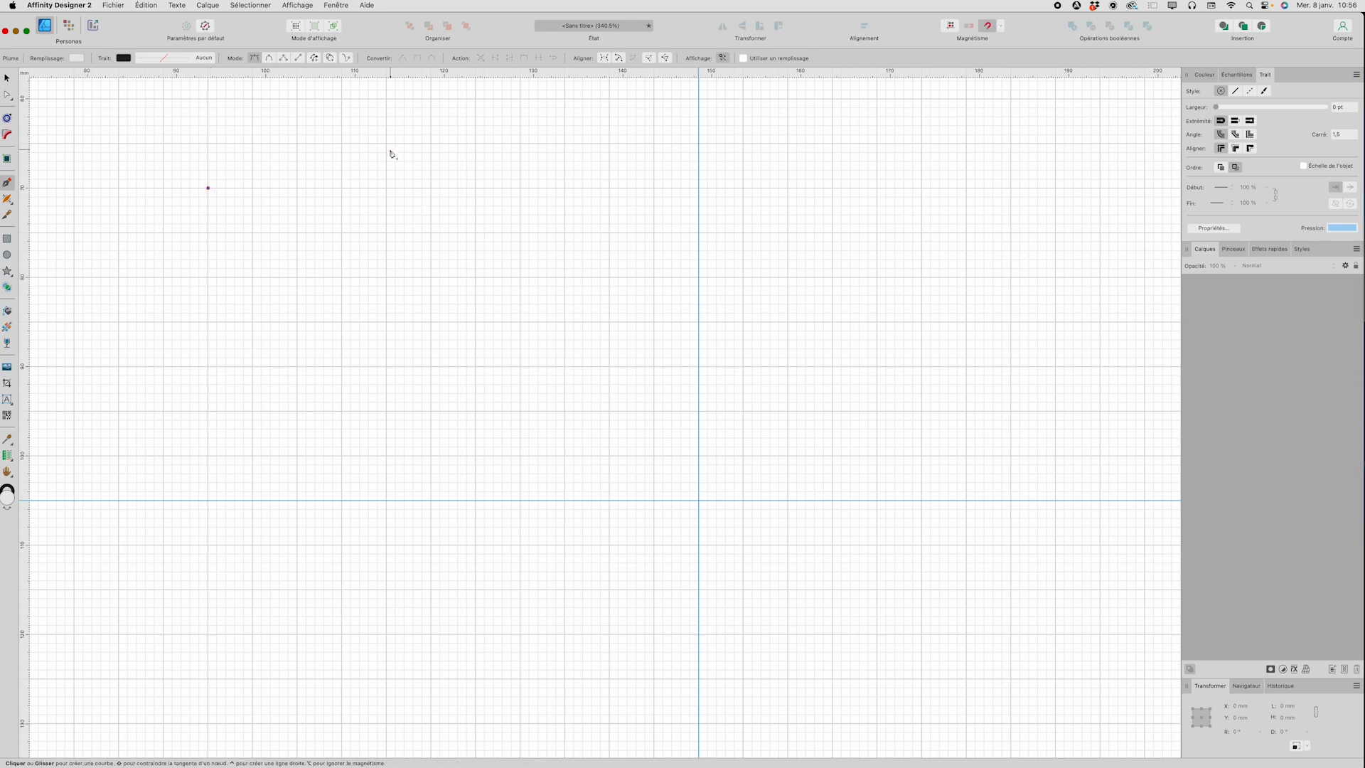
{"action": "left_click_drag", "start_coordinate": [386, 144], "coordinate": [471, 147]}
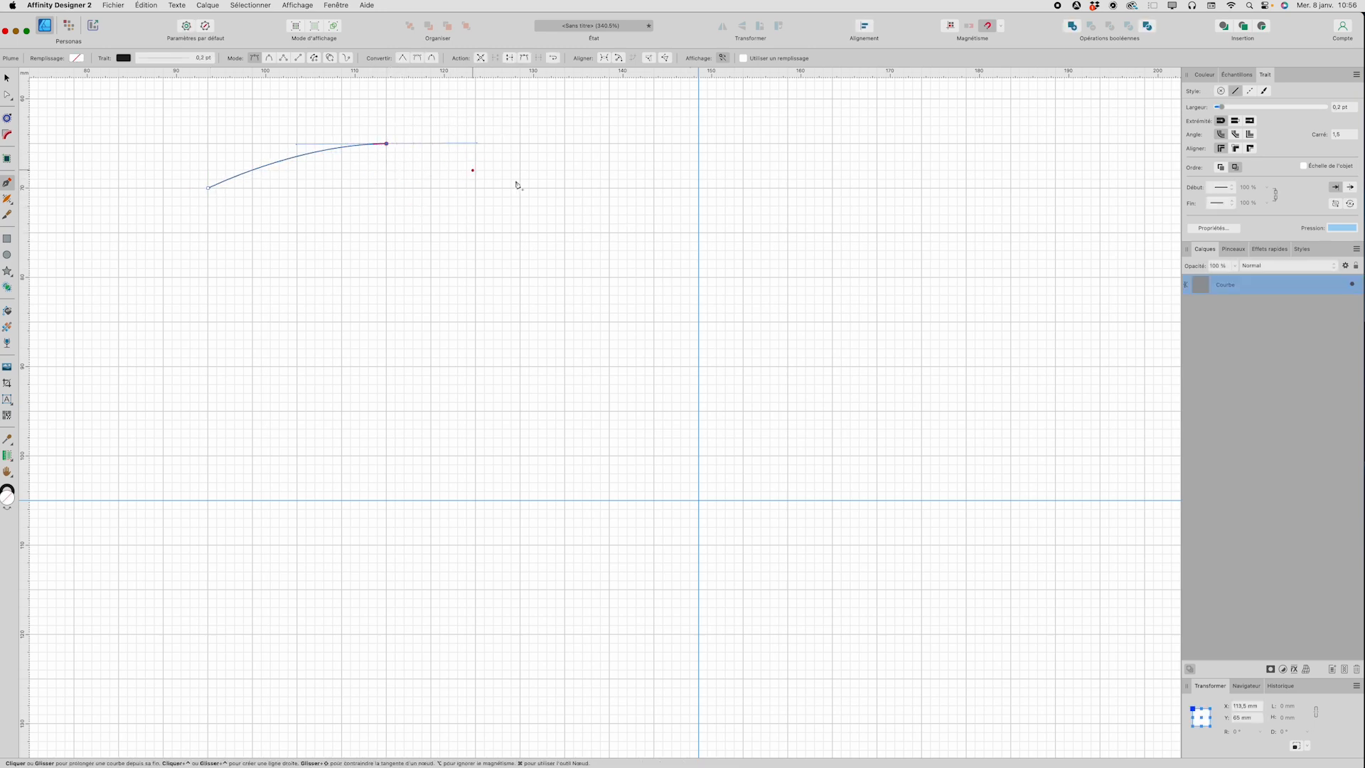
{"action": "left_click_drag", "start_coordinate": [566, 189], "coordinate": [611, 191]}
Continue the path with straight segments on the grid: 10 mm right, 5 mm up, 15 mm right and 5 mm down.
{"action": "left_click", "coordinate": [653, 188]}
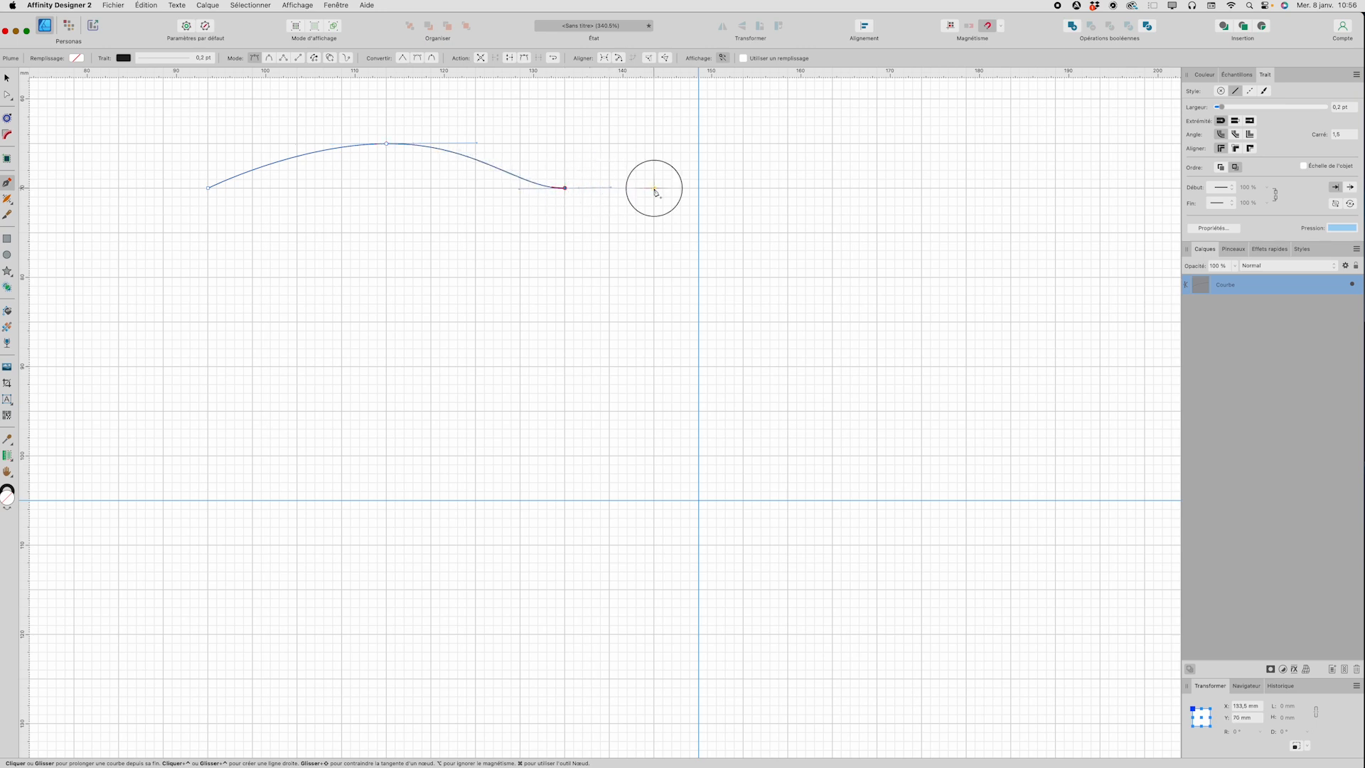
{"action": "left_click", "coordinate": [654, 144]}
{"action": "left_click", "coordinate": [788, 143]}
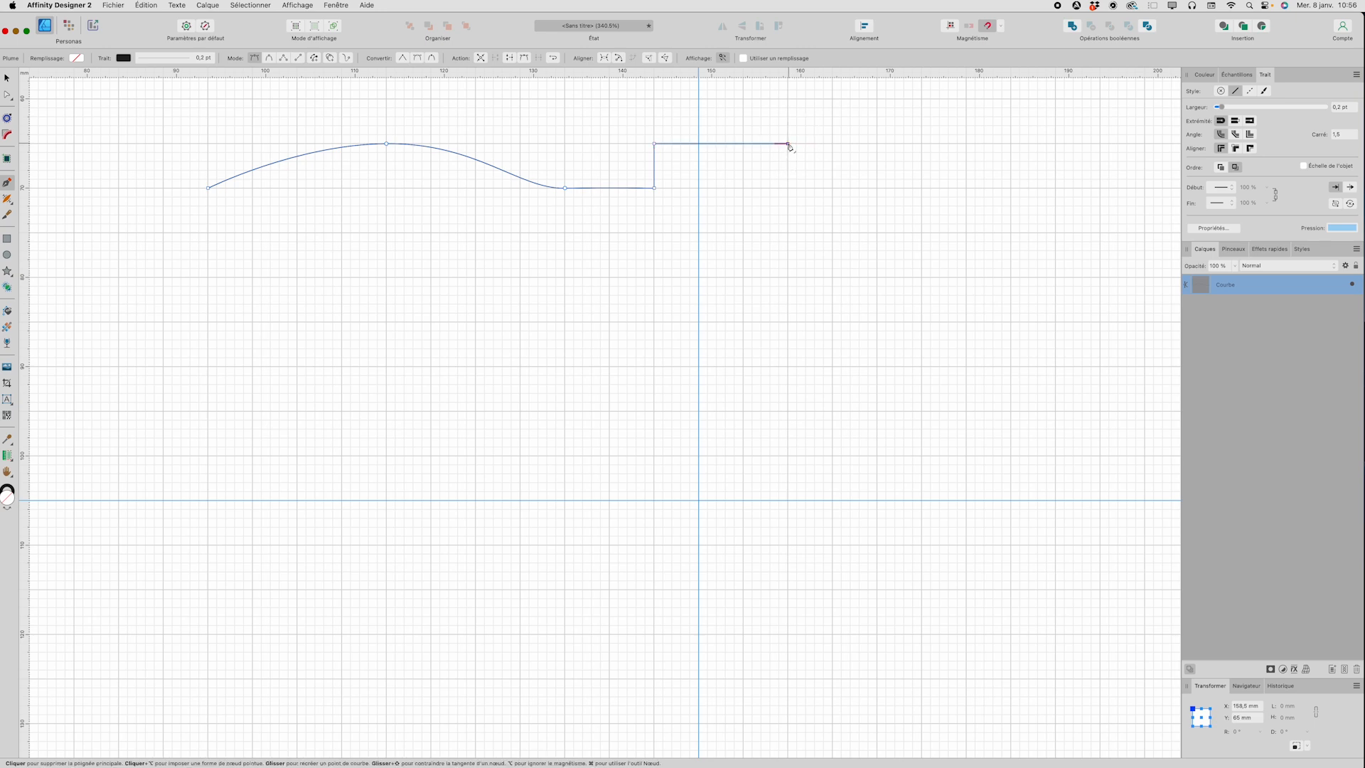
{"action": "left_click", "coordinate": [788, 188]}
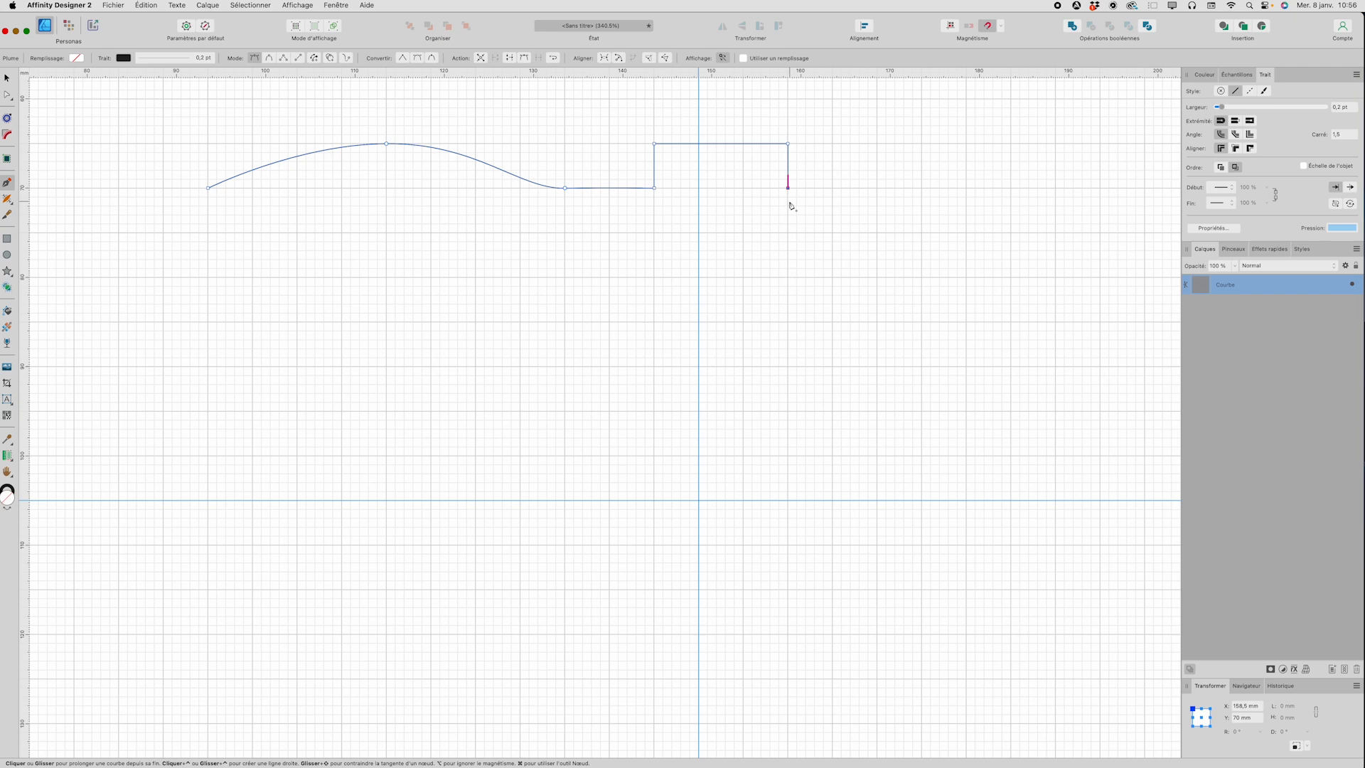
Move the path's end node down to Y 95 mm and close the shape with straight bottom and left edges.
{"action": "key", "text": "super"}
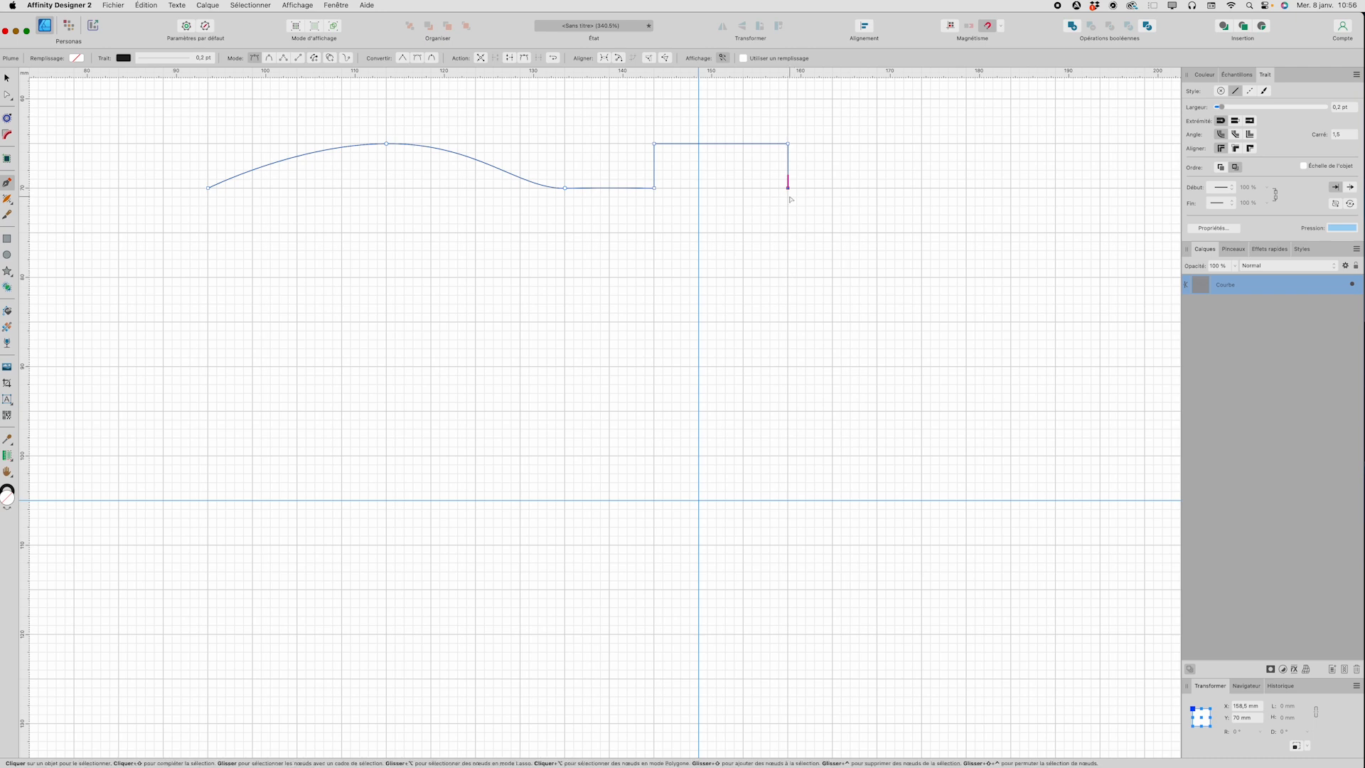
{"action": "key", "text": "super"}
{"action": "left_click_drag", "start_coordinate": [788, 189], "coordinate": [804, 412]}
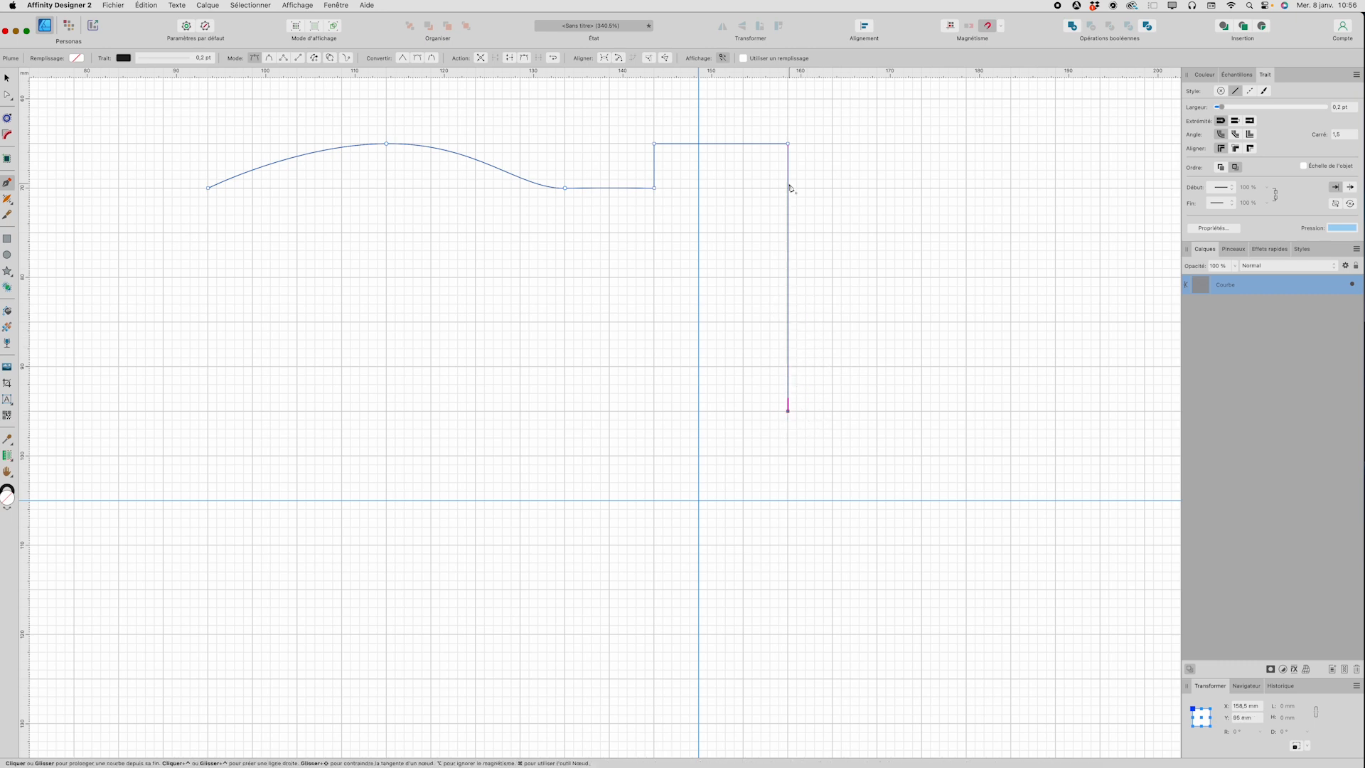
{"action": "left_click", "coordinate": [788, 411]}
{"action": "left_click", "coordinate": [209, 411]}
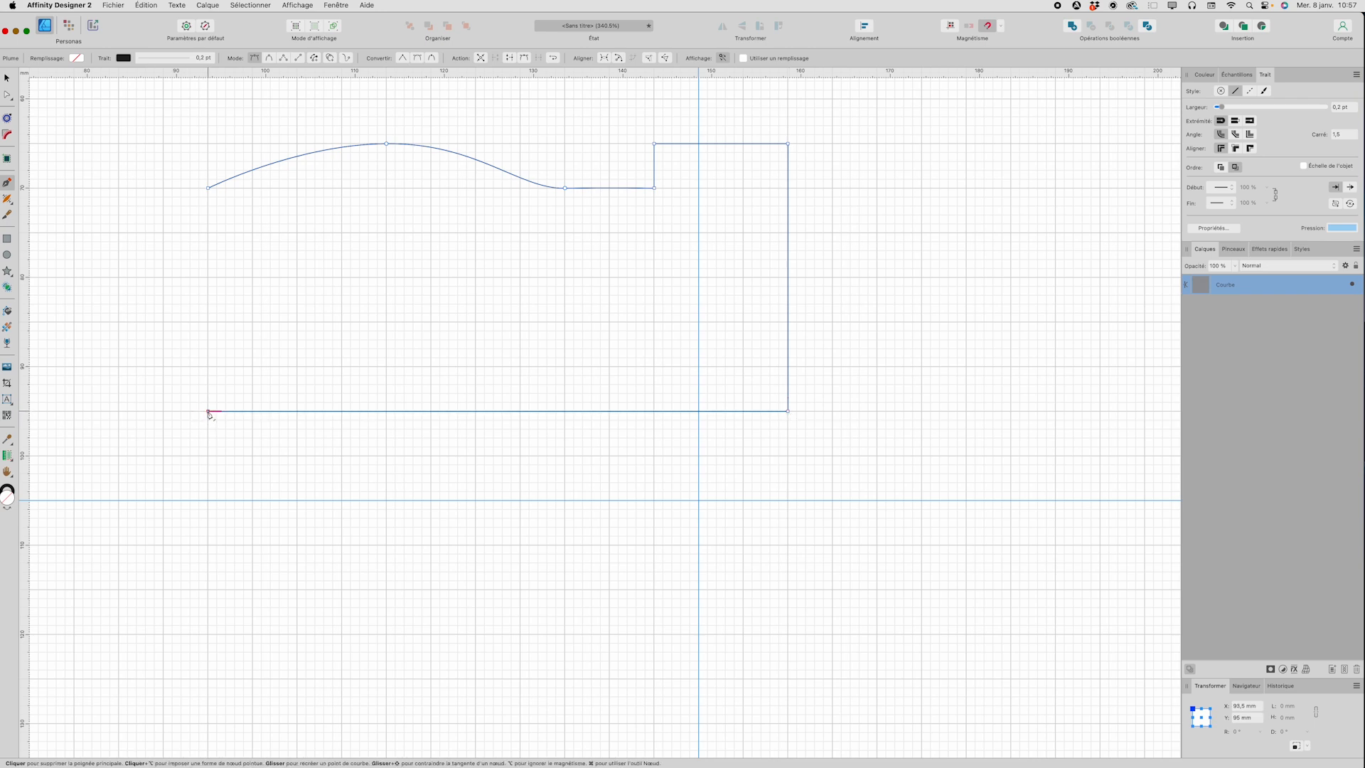
{"action": "left_click", "coordinate": [208, 188]}
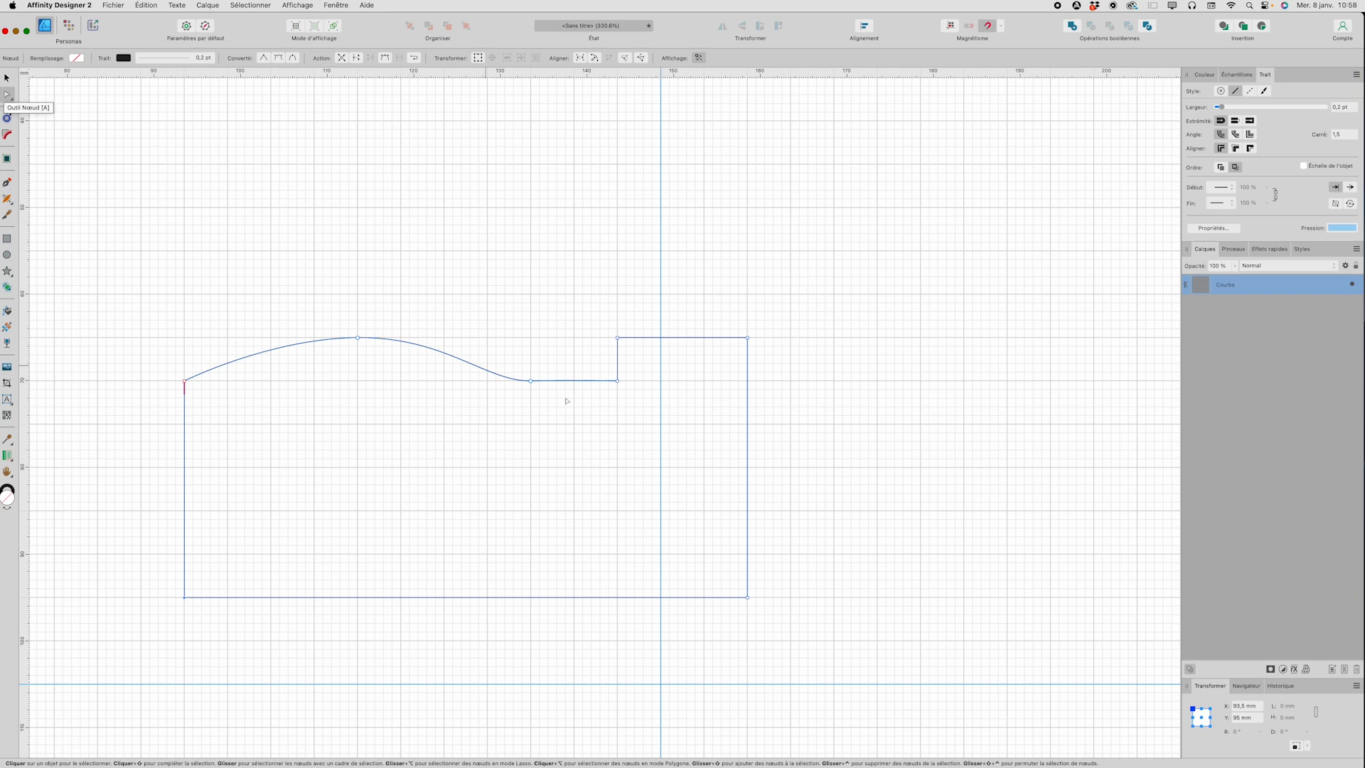
{"action": "left_click", "coordinate": [748, 469]}
{"action": "left_click_drag", "start_coordinate": [748, 469], "coordinate": [791, 469]}
{"action": "key", "text": "super+z"}
Bow the shape's straight right edge outward by about 5 mm and add a node at its middle.
{"action": "left_click_drag", "start_coordinate": [748, 469], "coordinate": [791, 470]}
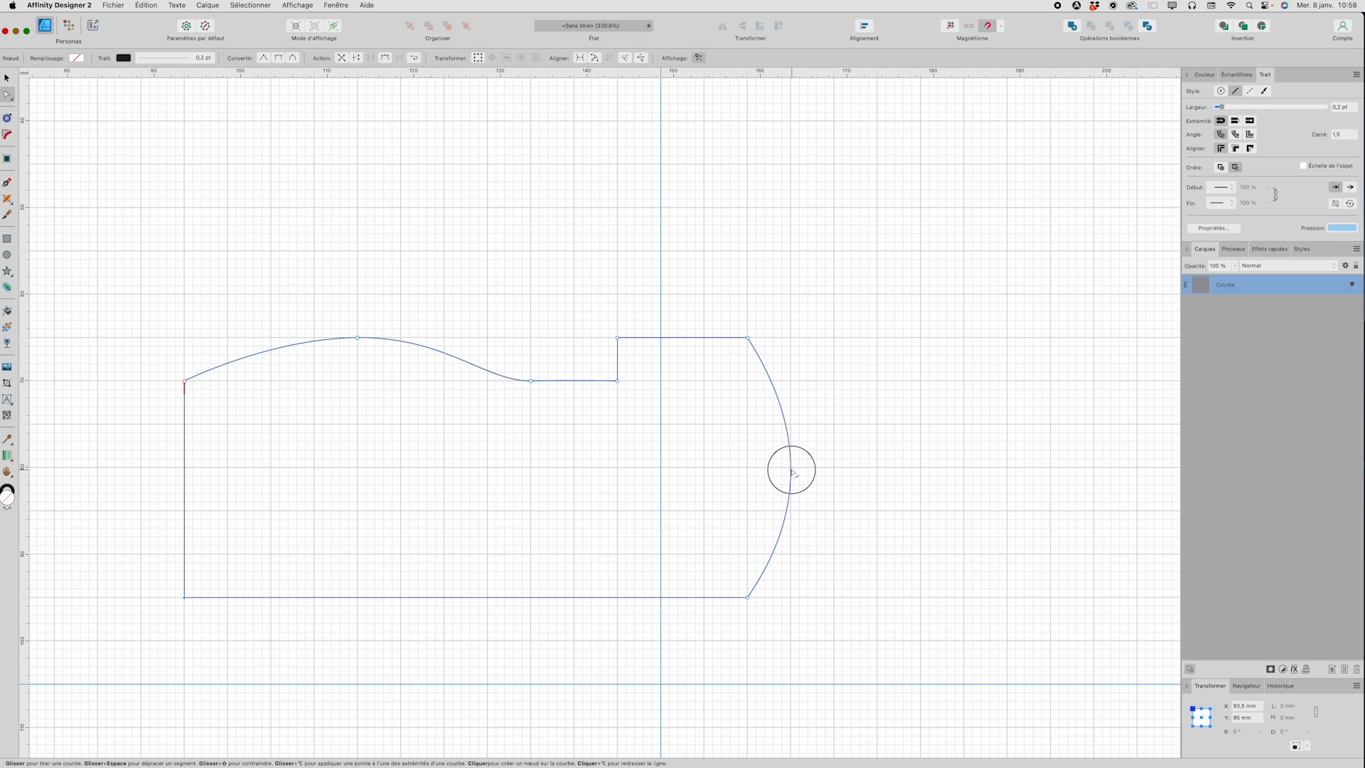
{"action": "left_click_drag", "start_coordinate": [792, 470], "coordinate": [791, 470]}
Round the inner corner of the notch in the shape's upper edge at X 143.5, Y 70 mm with the Corner tool.
{"action": "left_click", "coordinate": [617, 381]}
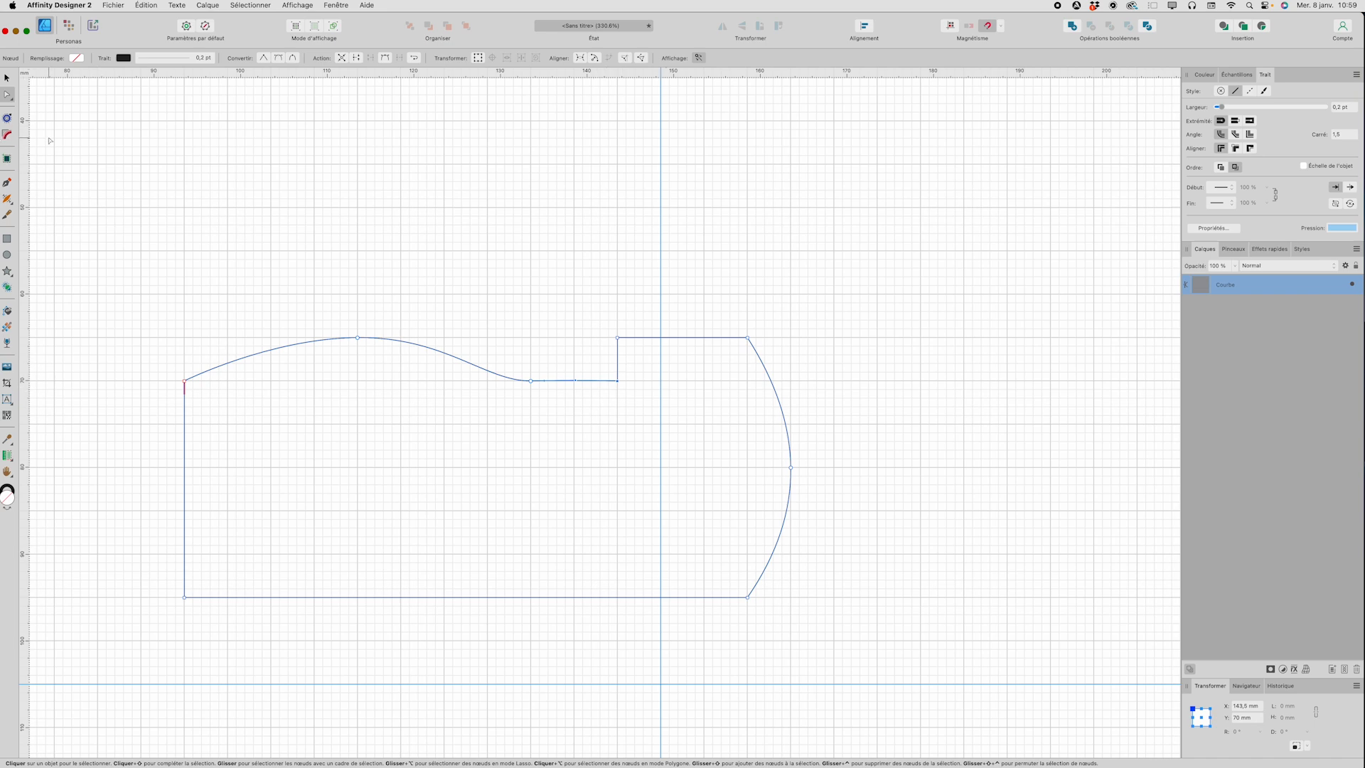
{"action": "left_click", "coordinate": [8, 135]}
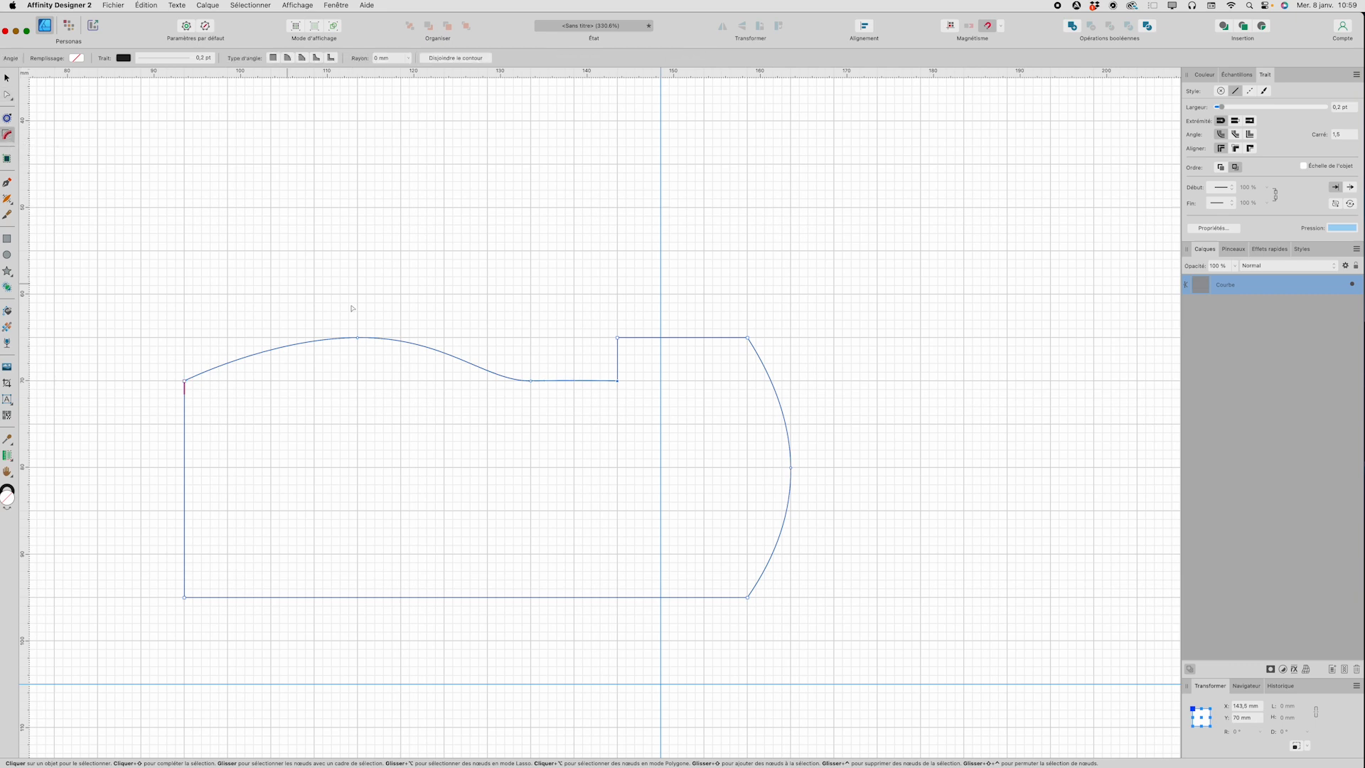
{"action": "left_click_drag", "start_coordinate": [618, 382], "coordinate": [606, 372]}
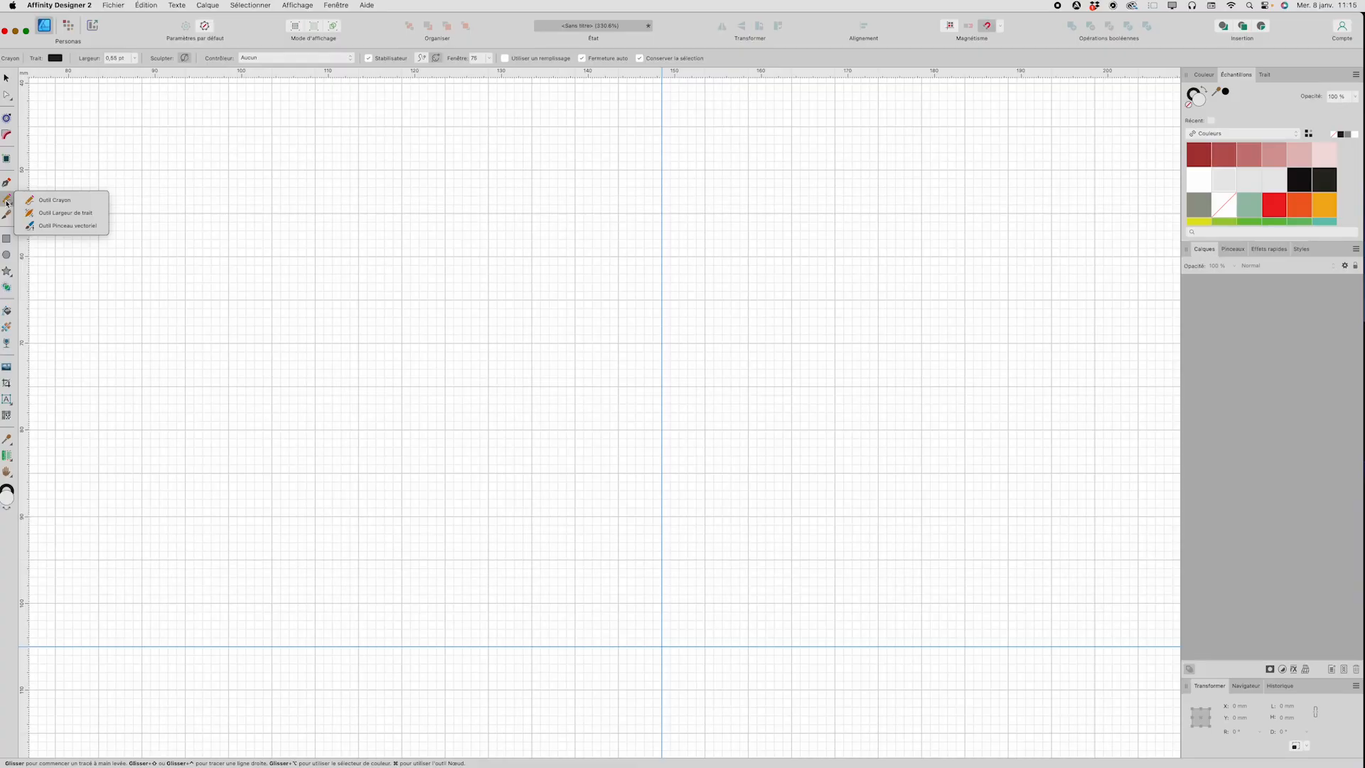
Draw a short, slightly wavy freehand curve about 14 mm long with the Pencil tool in the upper-left of the grid.
{"action": "left_click", "coordinate": [58, 203]}
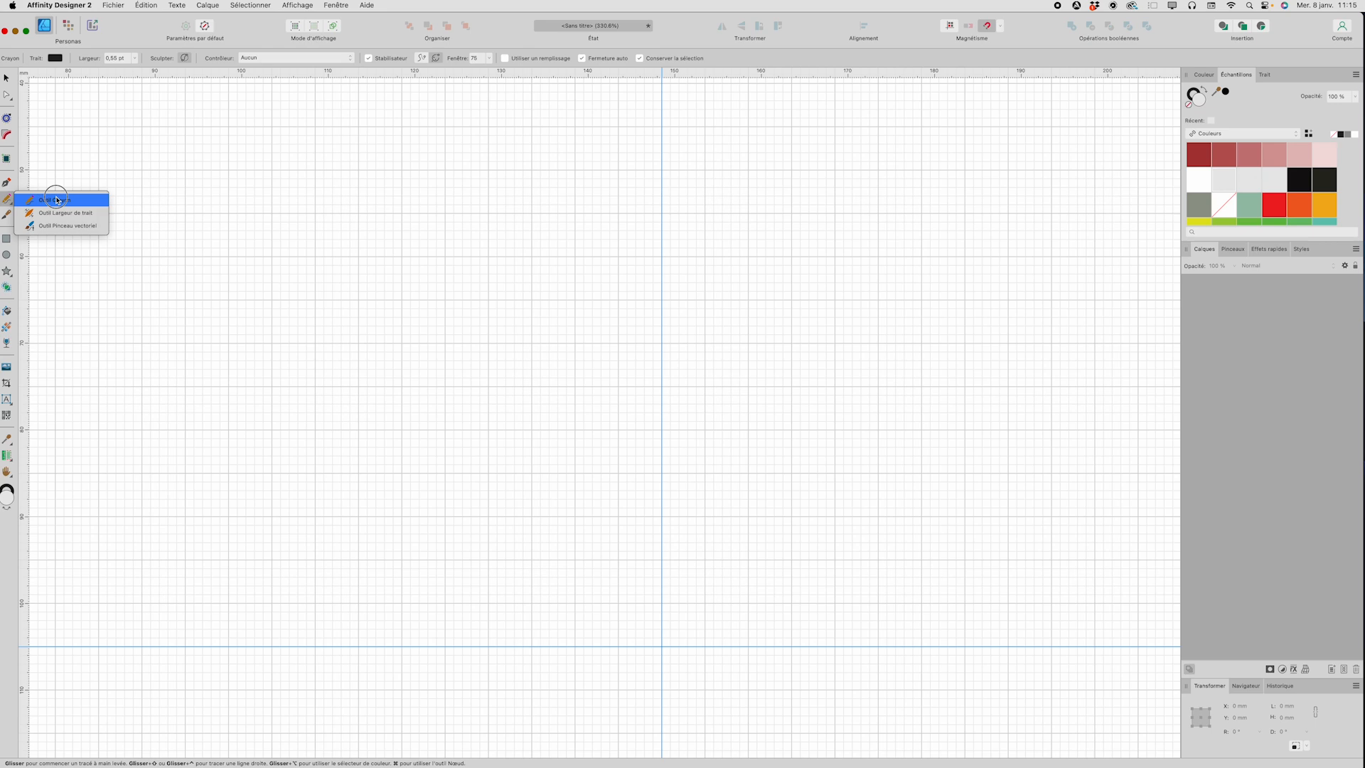
{"action": "left_click", "coordinate": [57, 200]}
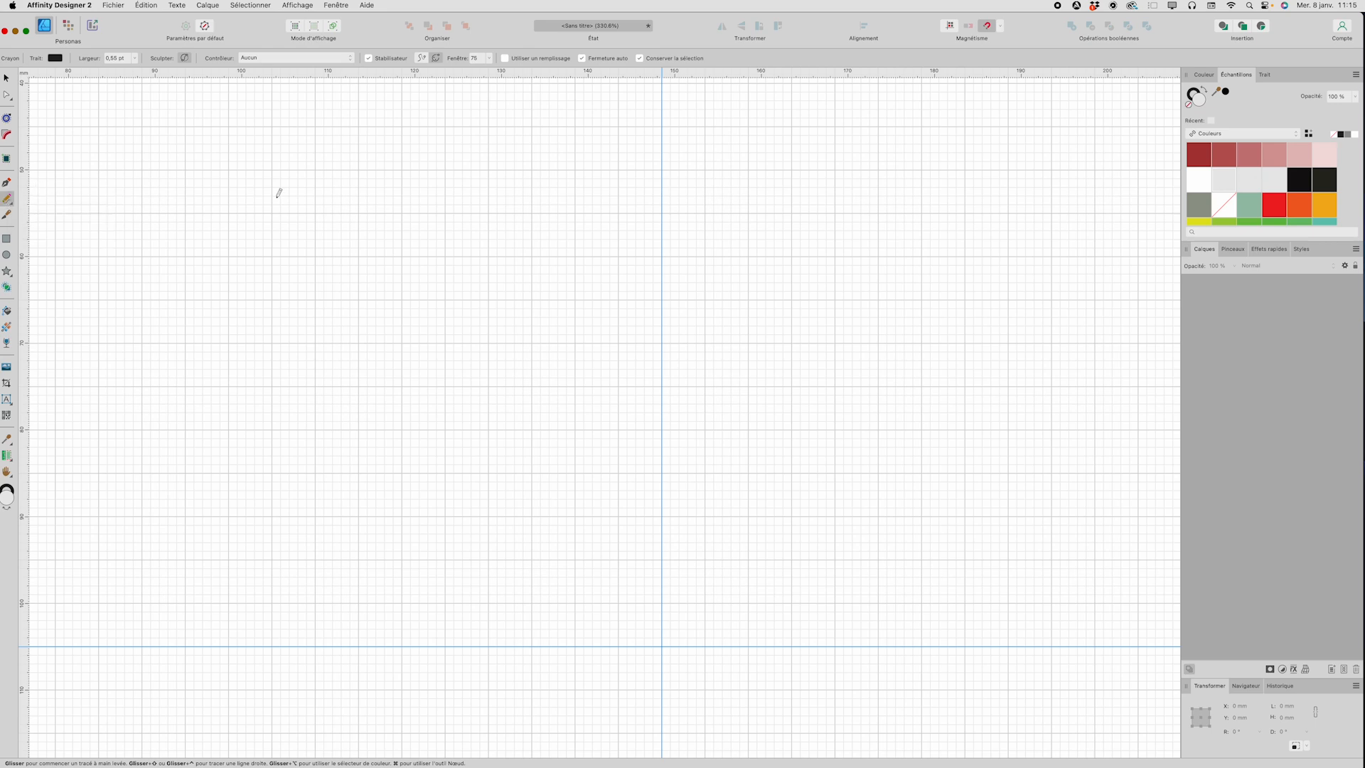
{"action": "scroll", "coordinate": [448, 201], "scroll_direction": "right", "scroll_amount": 5}
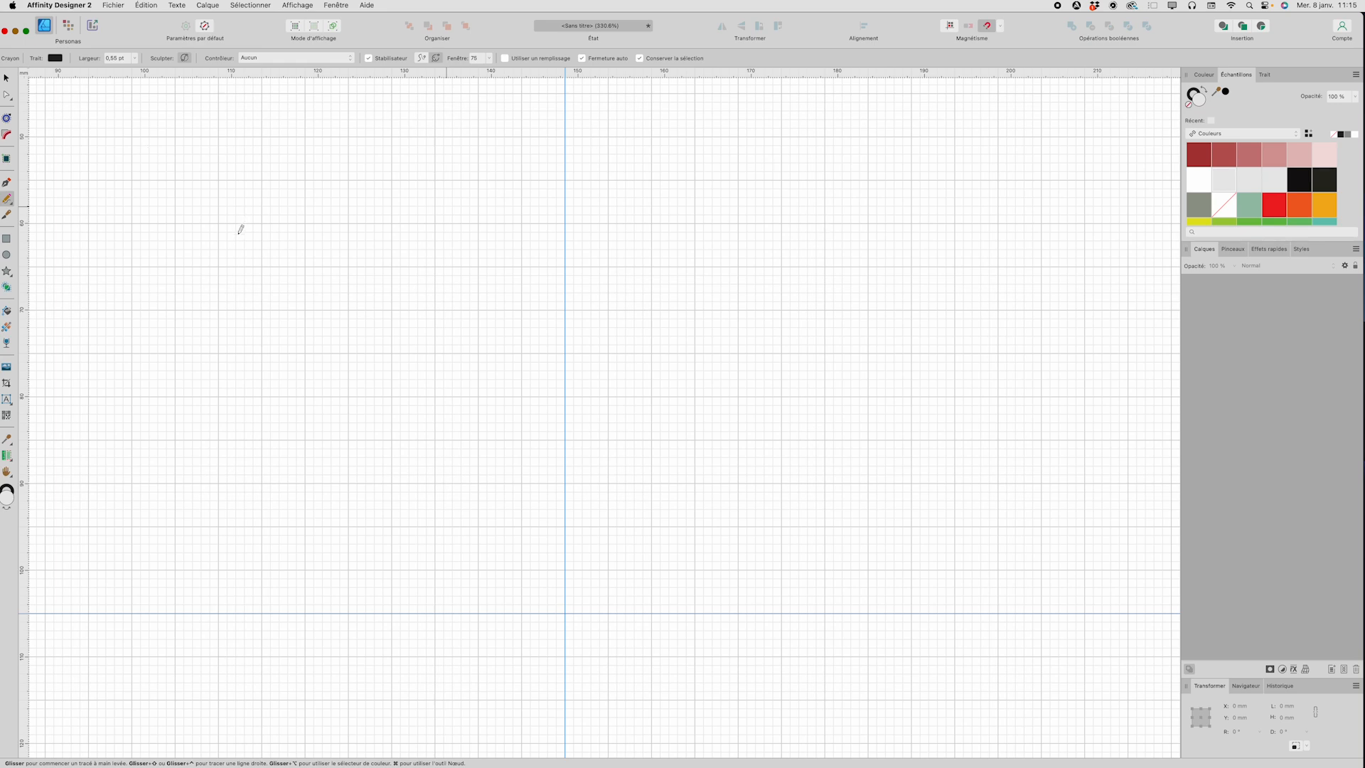
{"action": "mouse_move", "coordinate": [242, 235]}
{"action": "left_mouse_down"}
{"action": "mouse_move", "coordinate": [325, 251]}
{"action": "mouse_move", "coordinate": [384, 234]}
{"action": "mouse_move", "coordinate": [445, 188]}
{"action": "left_mouse_up"}
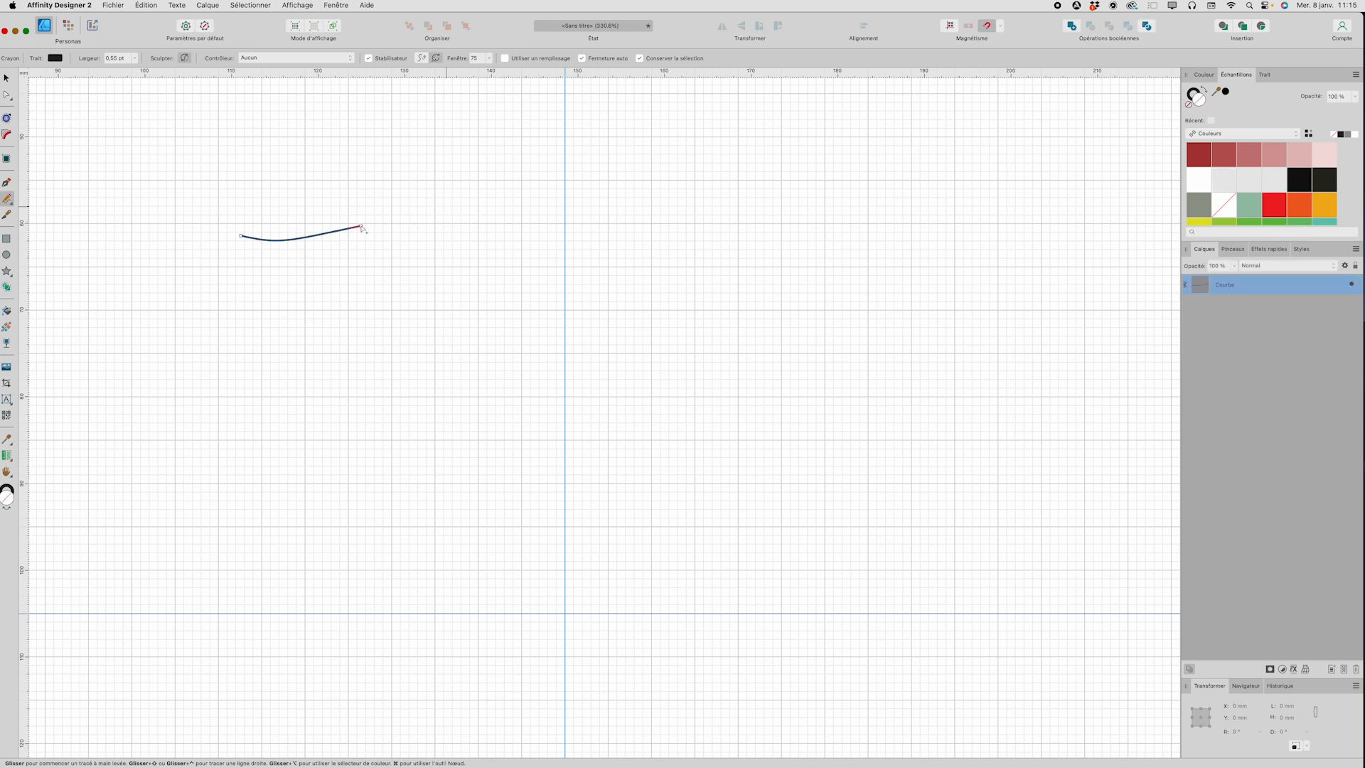
Try to extend the short curve freehand from its right end with the Pencil tool, undoing each attempt.
{"action": "mouse_move", "coordinate": [363, 228]}
{"action": "left_mouse_down"}
{"action": "mouse_move", "coordinate": [570, 159]}
{"action": "mouse_move", "coordinate": [730, 167]}
{"action": "mouse_move", "coordinate": [839, 212]}
{"action": "mouse_move", "coordinate": [895, 330]}
{"action": "mouse_move", "coordinate": [826, 394]}
{"action": "left_mouse_up"}
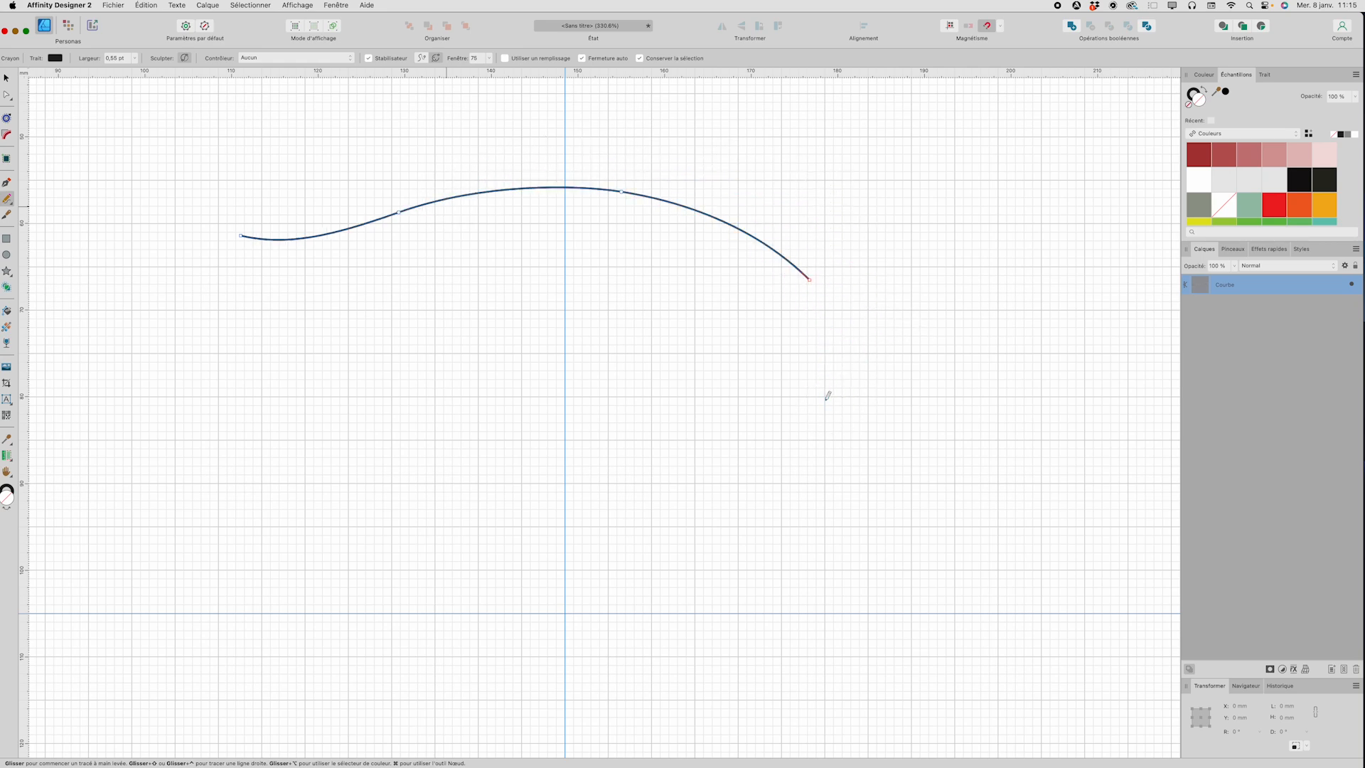
{"action": "key", "text": "super+z"}
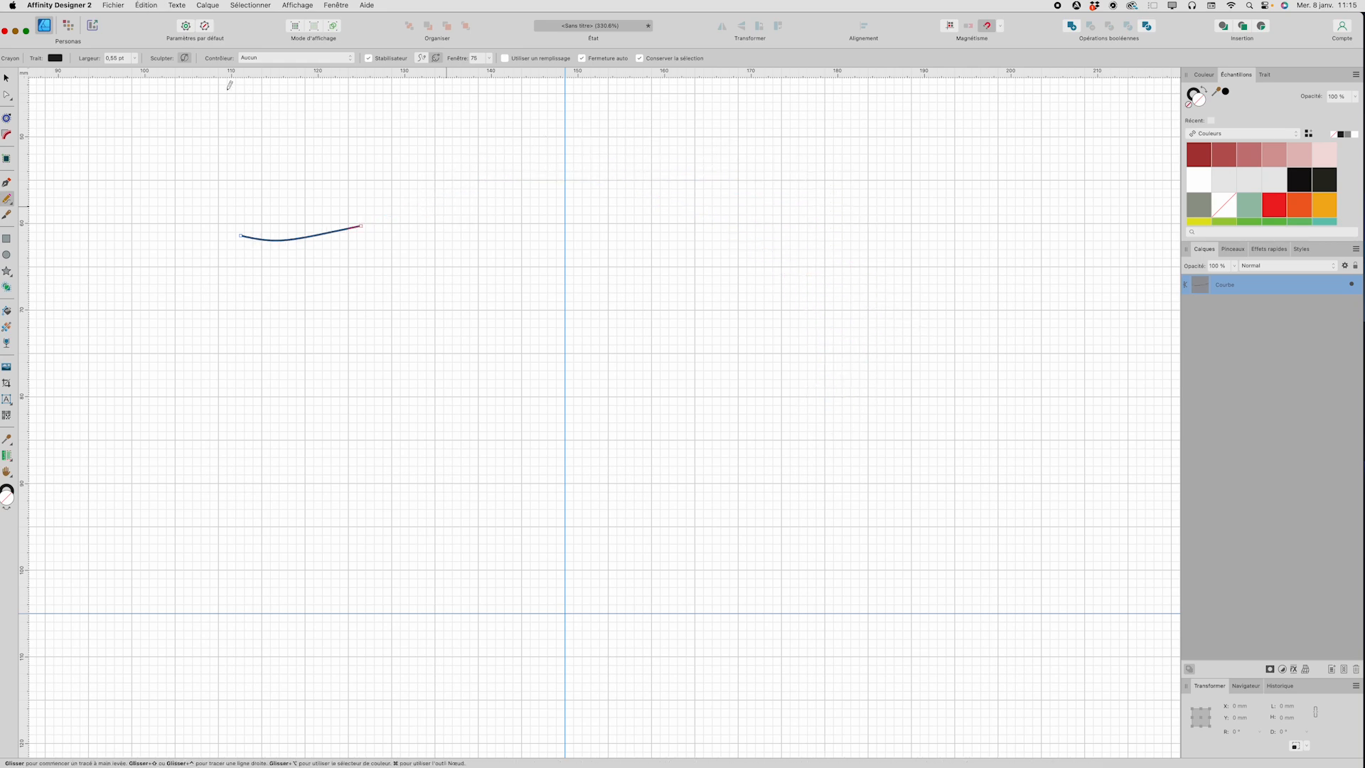
{"action": "mouse_move", "coordinate": [370, 223]}
{"action": "left_mouse_down"}
{"action": "mouse_move", "coordinate": [539, 230]}
{"action": "mouse_move", "coordinate": [585, 300]}
{"action": "mouse_move", "coordinate": [514, 364]}
{"action": "mouse_move", "coordinate": [288, 316]}
{"action": "left_mouse_up"}
{"action": "key", "text": "super+z"}
{"action": "mouse_move", "coordinate": [364, 221]}
{"action": "left_mouse_down"}
{"action": "mouse_move", "coordinate": [530, 209]}
{"action": "mouse_move", "coordinate": [607, 296]}
{"action": "left_mouse_up"}
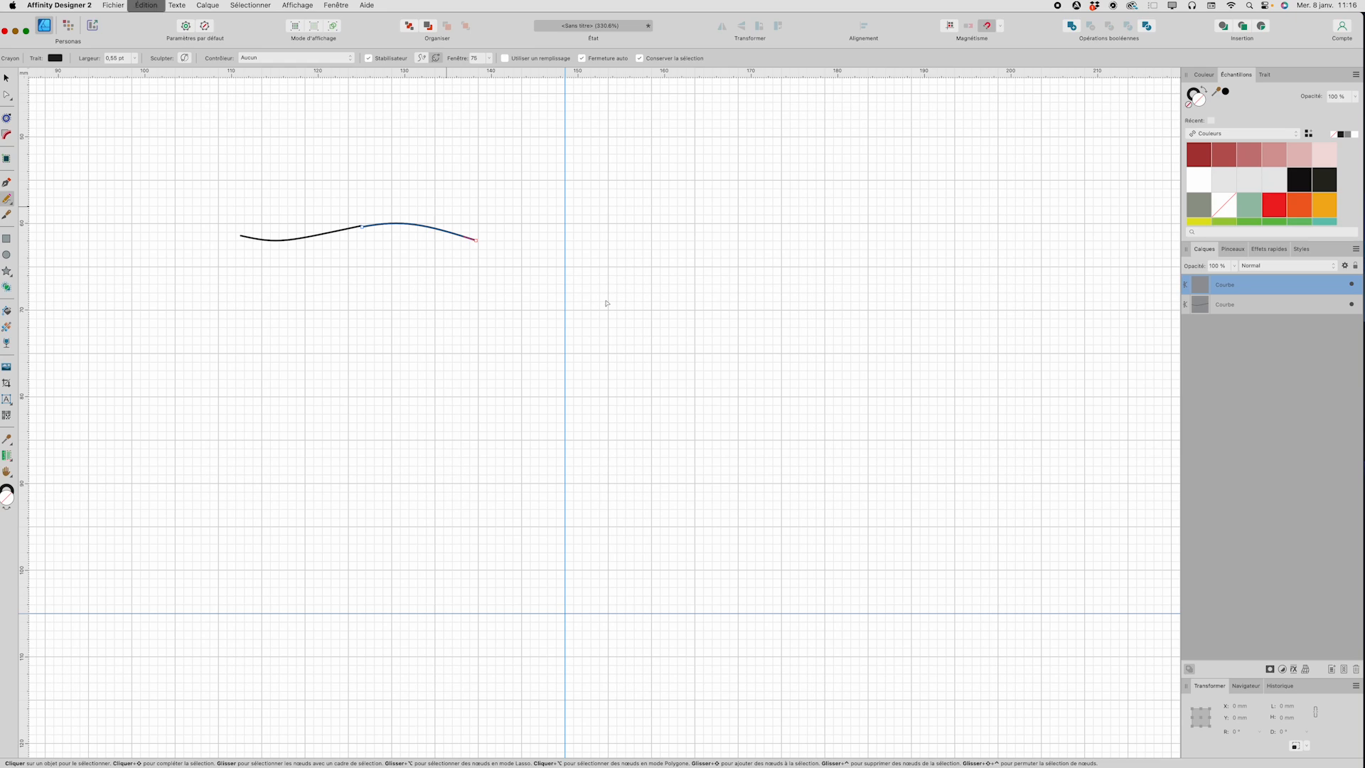
{"action": "key", "text": "super+z"}
Try to continue the curve with the pencil controller at none and the stabilizer off, and undo that freehand extension.
{"action": "left_click", "coordinate": [185, 59]}
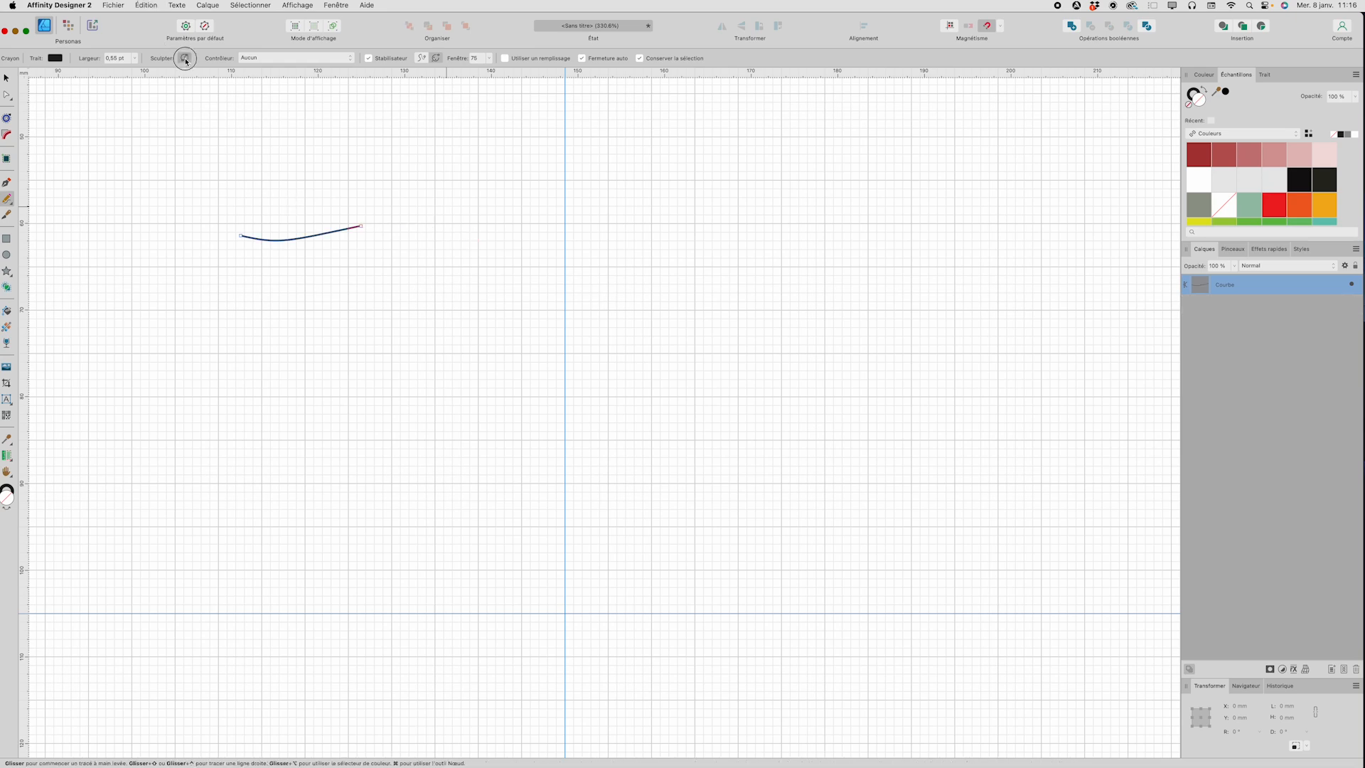
{"action": "left_click", "coordinate": [280, 59]}
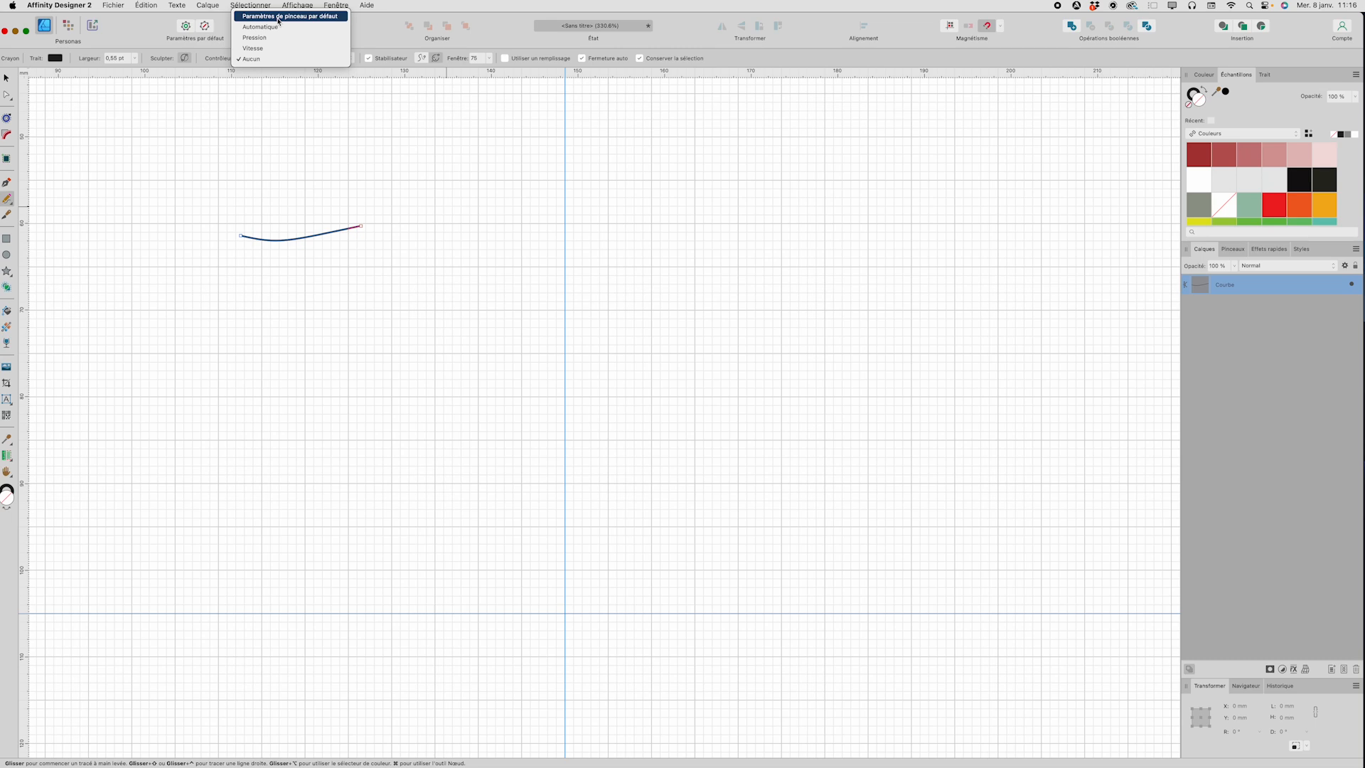
{"action": "left_click", "coordinate": [256, 58]}
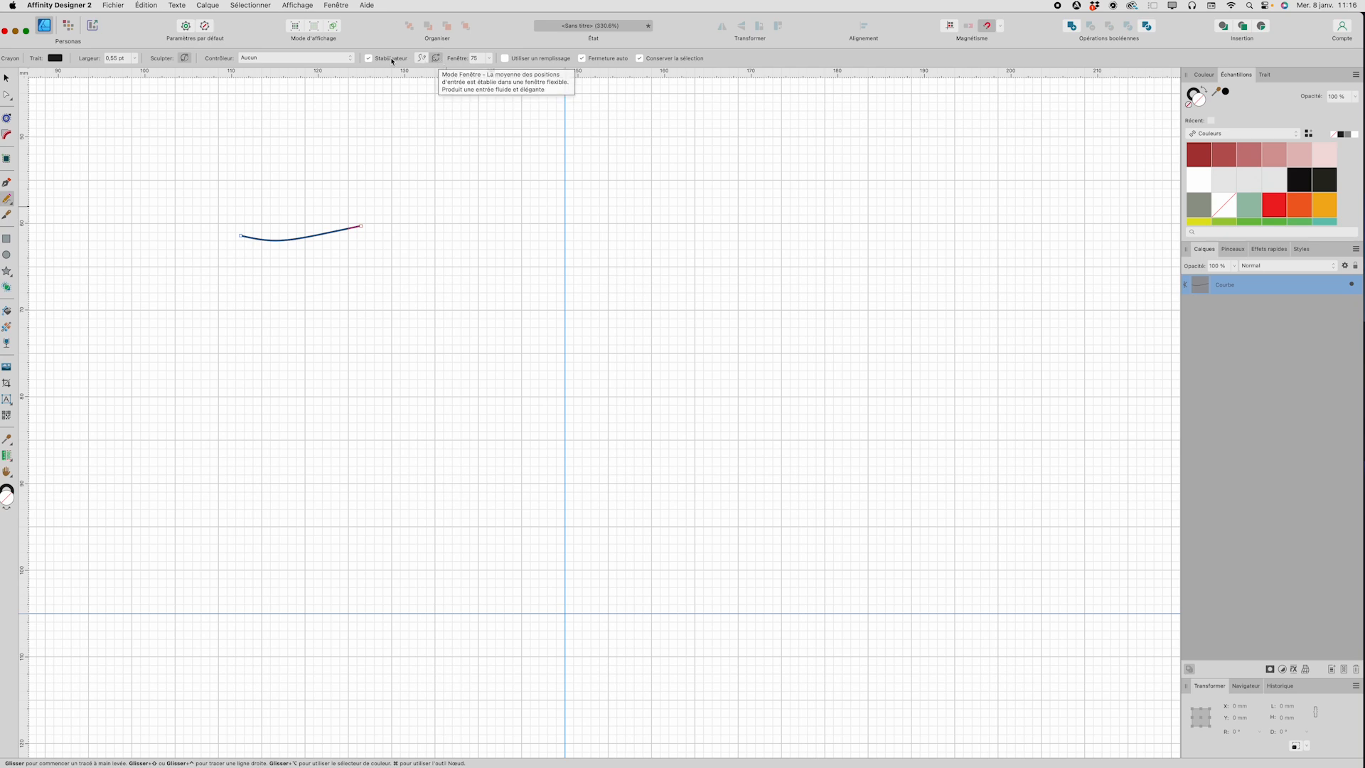
{"action": "left_click", "coordinate": [370, 59]}
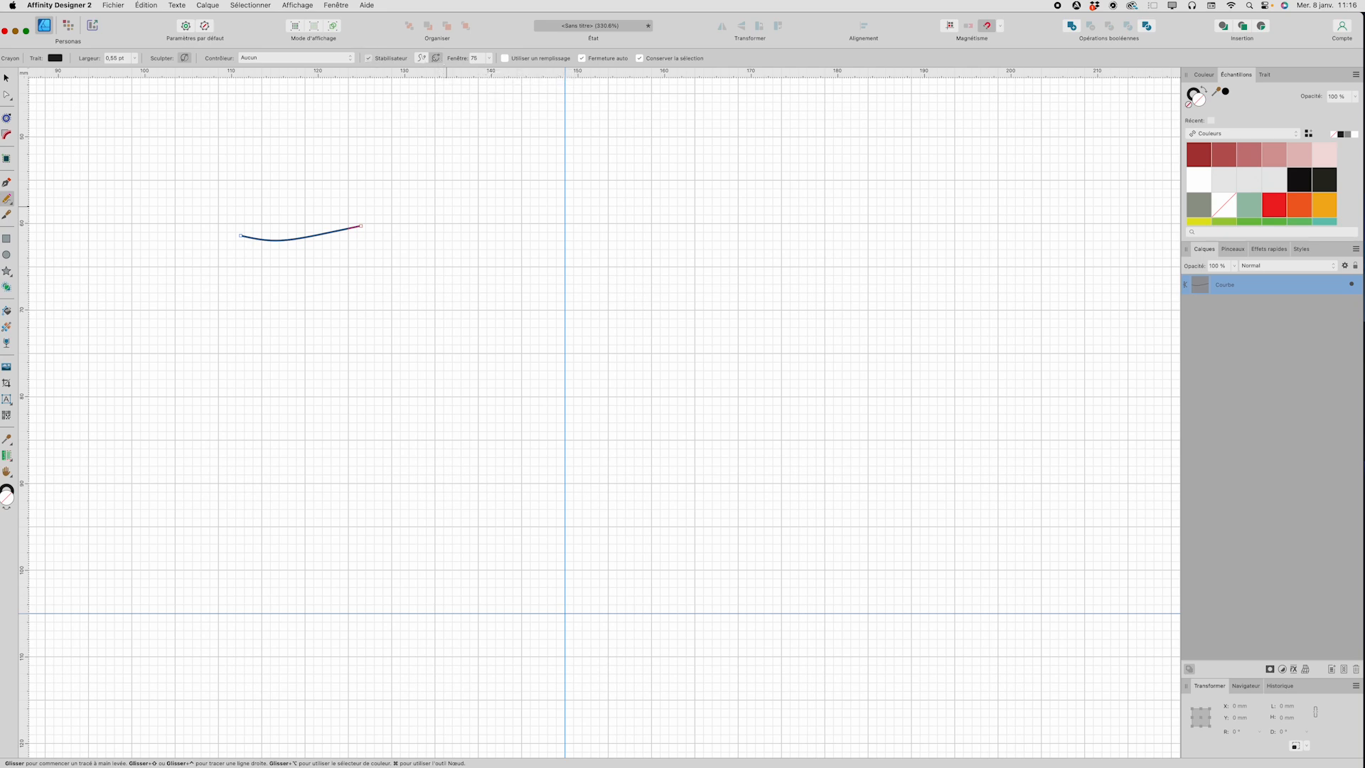
{"action": "mouse_move", "coordinate": [361, 227]}
{"action": "left_mouse_down"}
{"action": "mouse_move", "coordinate": [480, 182]}
{"action": "mouse_move", "coordinate": [586, 185]}
{"action": "mouse_move", "coordinate": [707, 278]}
{"action": "mouse_move", "coordinate": [795, 365]}
{"action": "left_mouse_up"}
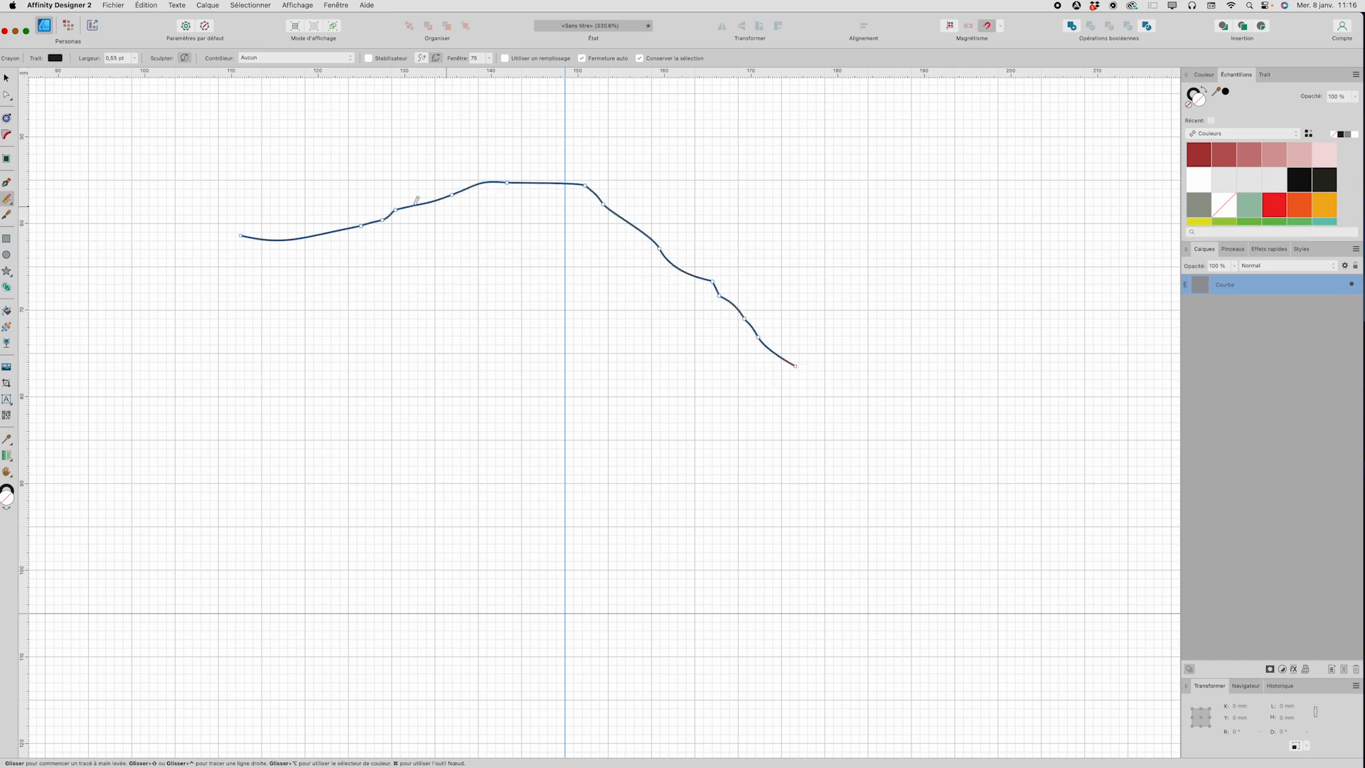
{"action": "key", "text": "super+z"}
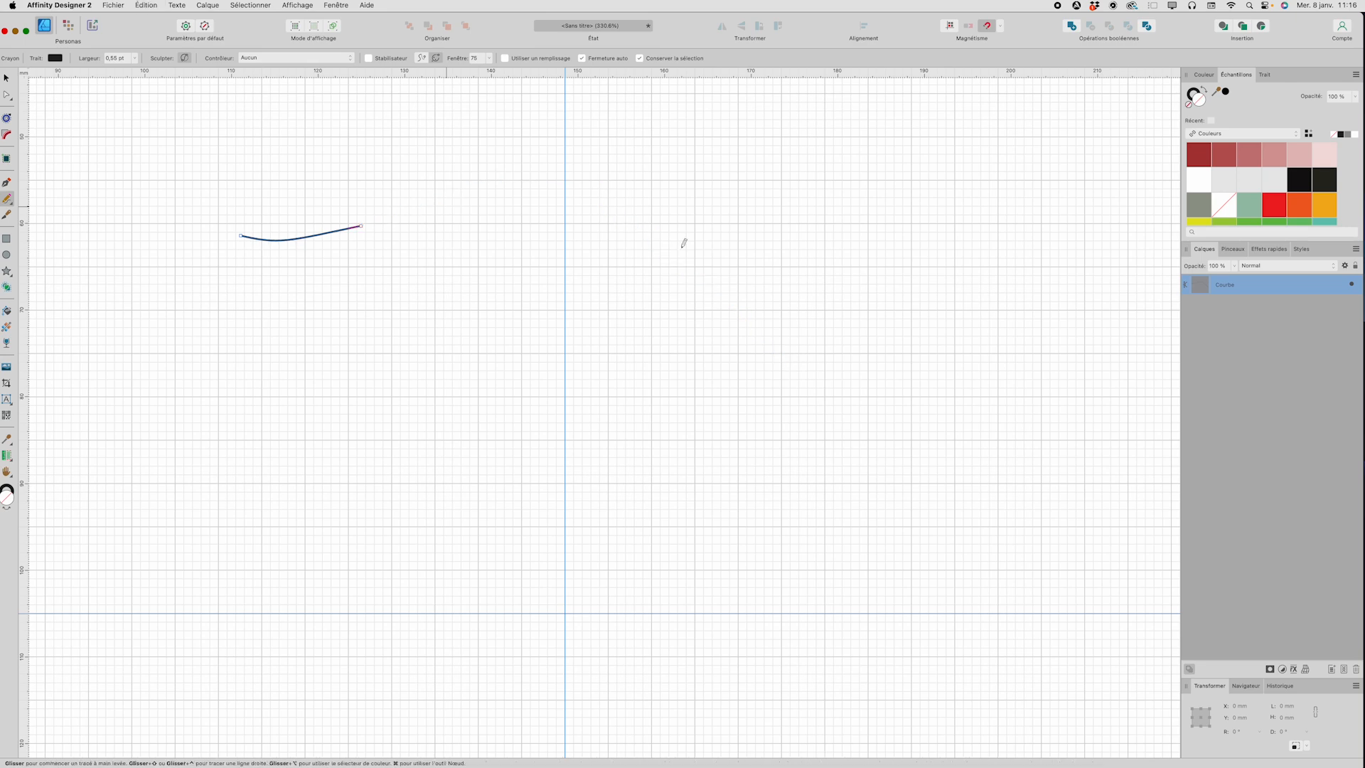
Turn on the rope stabilizer and continue the curve freehand over a crest and back around, making it about 61 mm wide and 31 mm high.
{"action": "left_click", "coordinate": [420, 62]}
{"action": "mouse_move", "coordinate": [361, 228]}
{"action": "left_mouse_down"}
{"action": "mouse_move", "coordinate": [459, 161]}
{"action": "mouse_move", "coordinate": [565, 166]}
{"action": "mouse_move", "coordinate": [621, 192]}
{"action": "mouse_move", "coordinate": [685, 269]}
{"action": "mouse_move", "coordinate": [764, 300]}
{"action": "mouse_move", "coordinate": [784, 325]}
{"action": "mouse_move", "coordinate": [785, 358]}
{"action": "mouse_move", "coordinate": [762, 395]}
{"action": "mouse_move", "coordinate": [682, 438]}
{"action": "mouse_move", "coordinate": [503, 399]}
{"action": "left_mouse_up"}
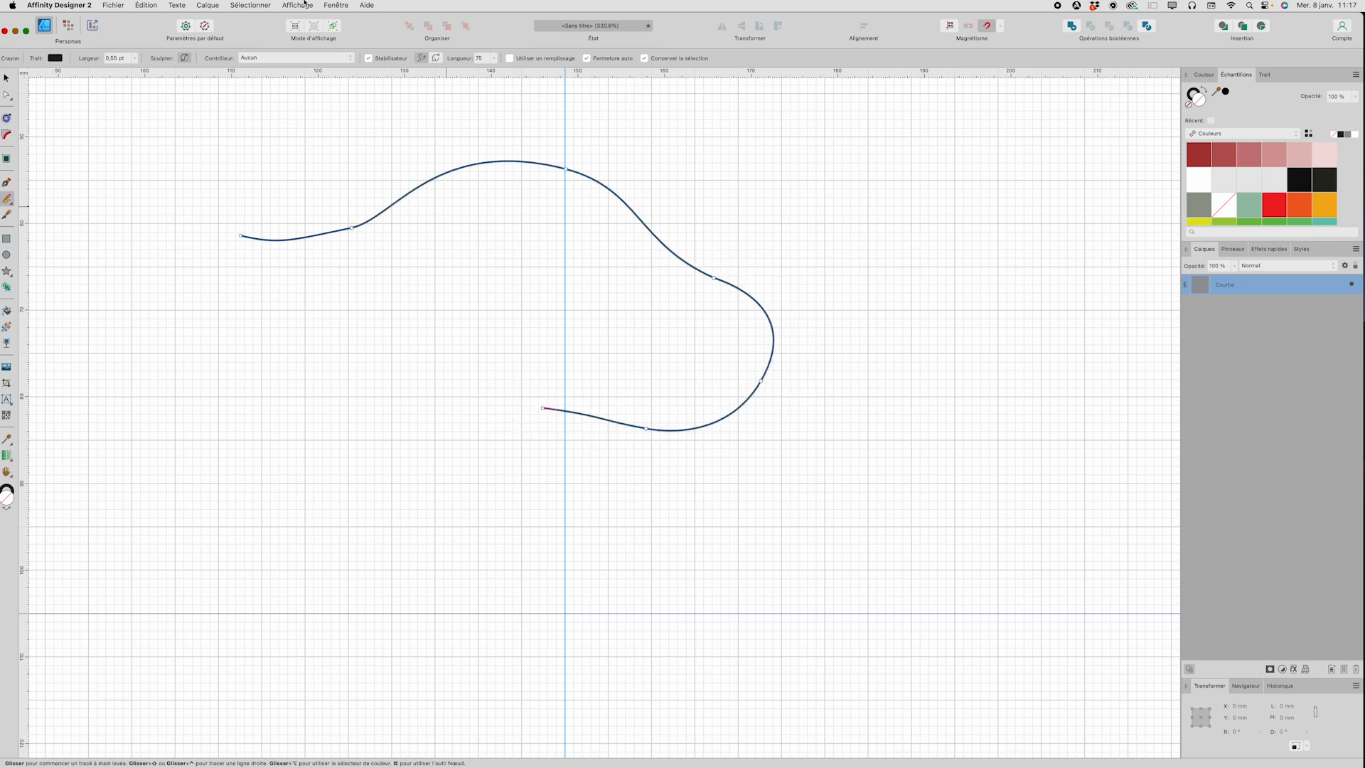
Try to continue the curve from its lower end with looping freehand strokes using the stabilizer's window mode.
{"action": "left_click", "coordinate": [437, 60]}
{"action": "mouse_move", "coordinate": [544, 411]}
{"action": "left_mouse_down"}
{"action": "mouse_move", "coordinate": [460, 427]}
{"action": "mouse_move", "coordinate": [396, 471]}
{"action": "mouse_move", "coordinate": [305, 500]}
{"action": "mouse_move", "coordinate": [271, 478]}
{"action": "mouse_move", "coordinate": [262, 448]}
{"action": "mouse_move", "coordinate": [365, 399]}
{"action": "mouse_move", "coordinate": [399, 363]}
{"action": "mouse_move", "coordinate": [391, 314]}
{"action": "mouse_move", "coordinate": [134, 207]}
{"action": "mouse_move", "coordinate": [173, 182]}
{"action": "mouse_move", "coordinate": [371, 267]}
{"action": "mouse_move", "coordinate": [951, 420]}
{"action": "mouse_move", "coordinate": [441, 491]}
{"action": "left_mouse_up"}
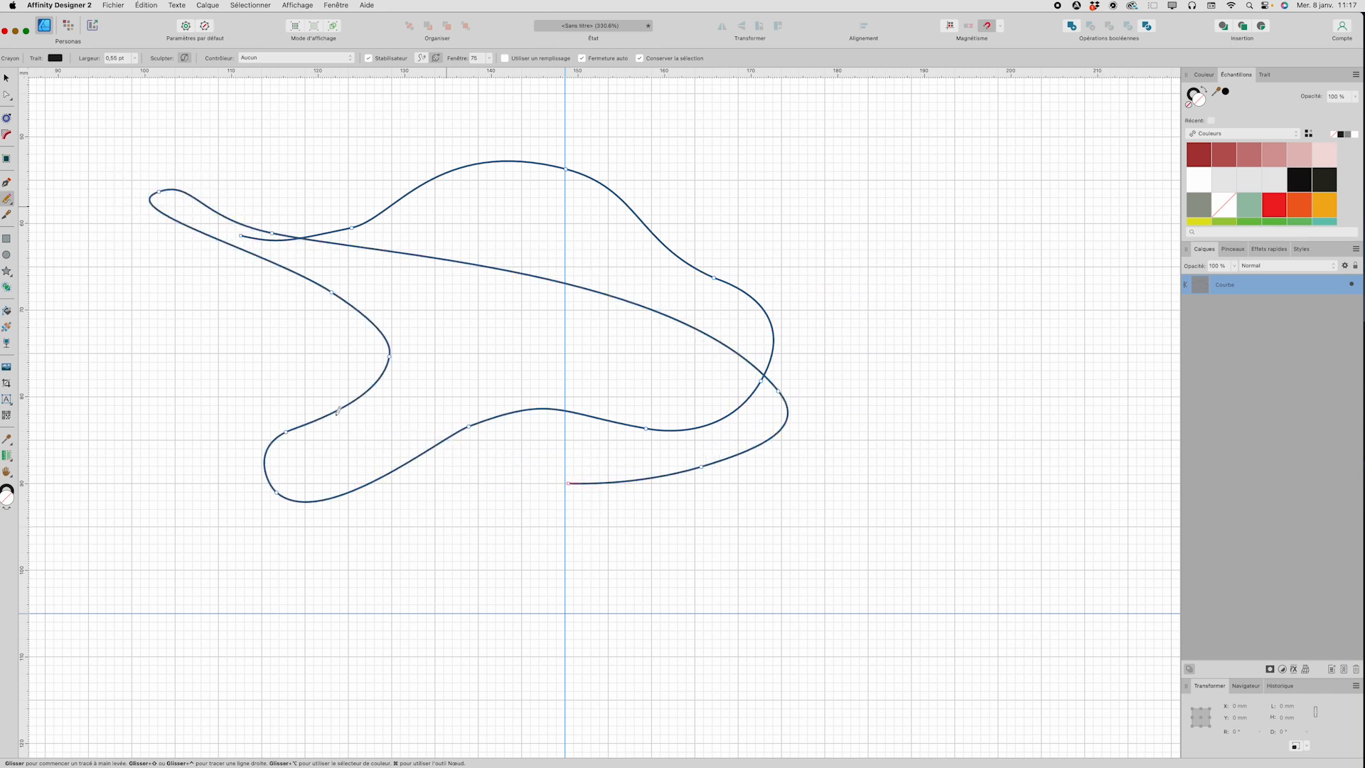
{"action": "scroll", "coordinate": [583, 241], "scroll_direction": "right", "scroll_amount": 2}
{"action": "scroll", "coordinate": [583, 241], "scroll_direction": "right", "scroll_amount": 1}
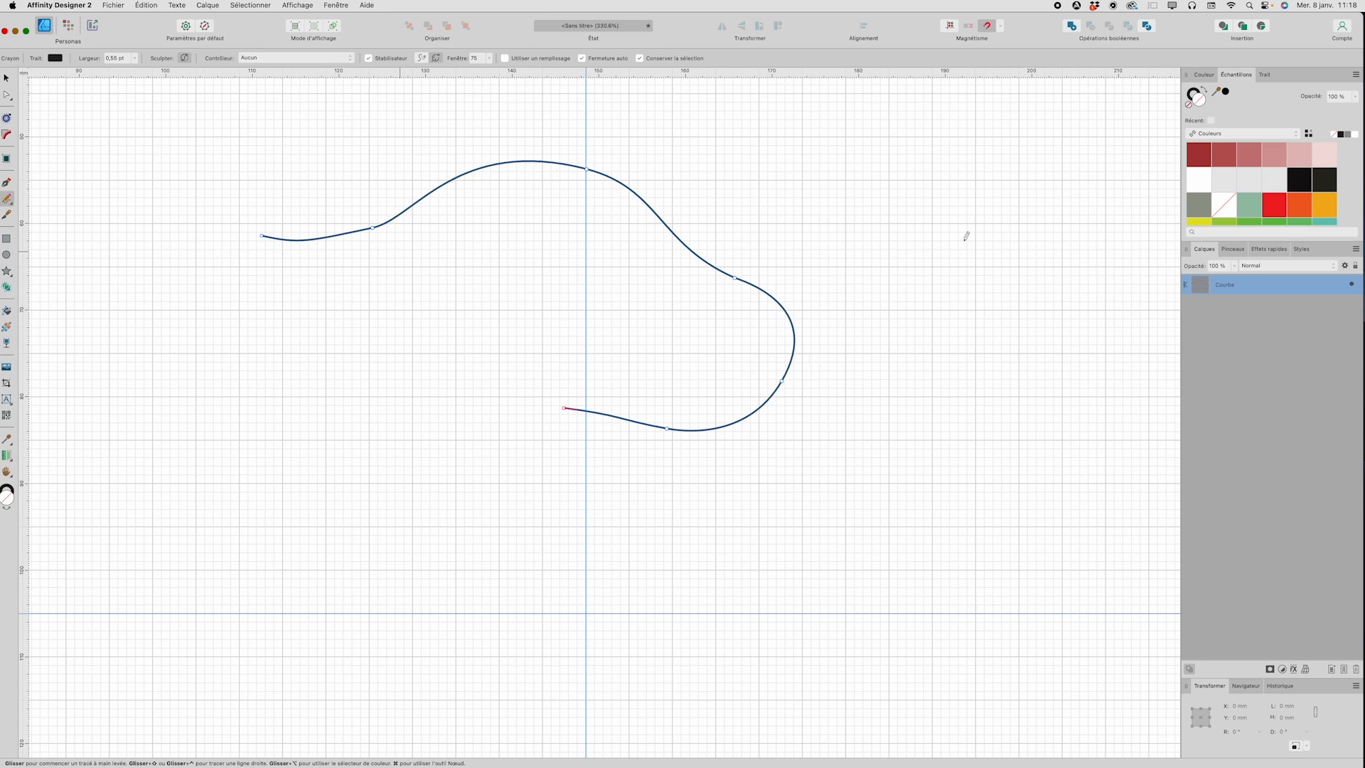
Set the curve's stroke to a solid line 1 pt wide with round end caps.
{"action": "left_click", "coordinate": [1266, 75]}
{"action": "mouse_move", "coordinate": [1229, 107]}
{"action": "left_mouse_down"}
{"action": "mouse_move", "coordinate": [1265, 106]}
{"action": "mouse_move", "coordinate": [1241, 107]}
{"action": "left_mouse_up"}
{"action": "left_click", "coordinate": [1235, 122]}
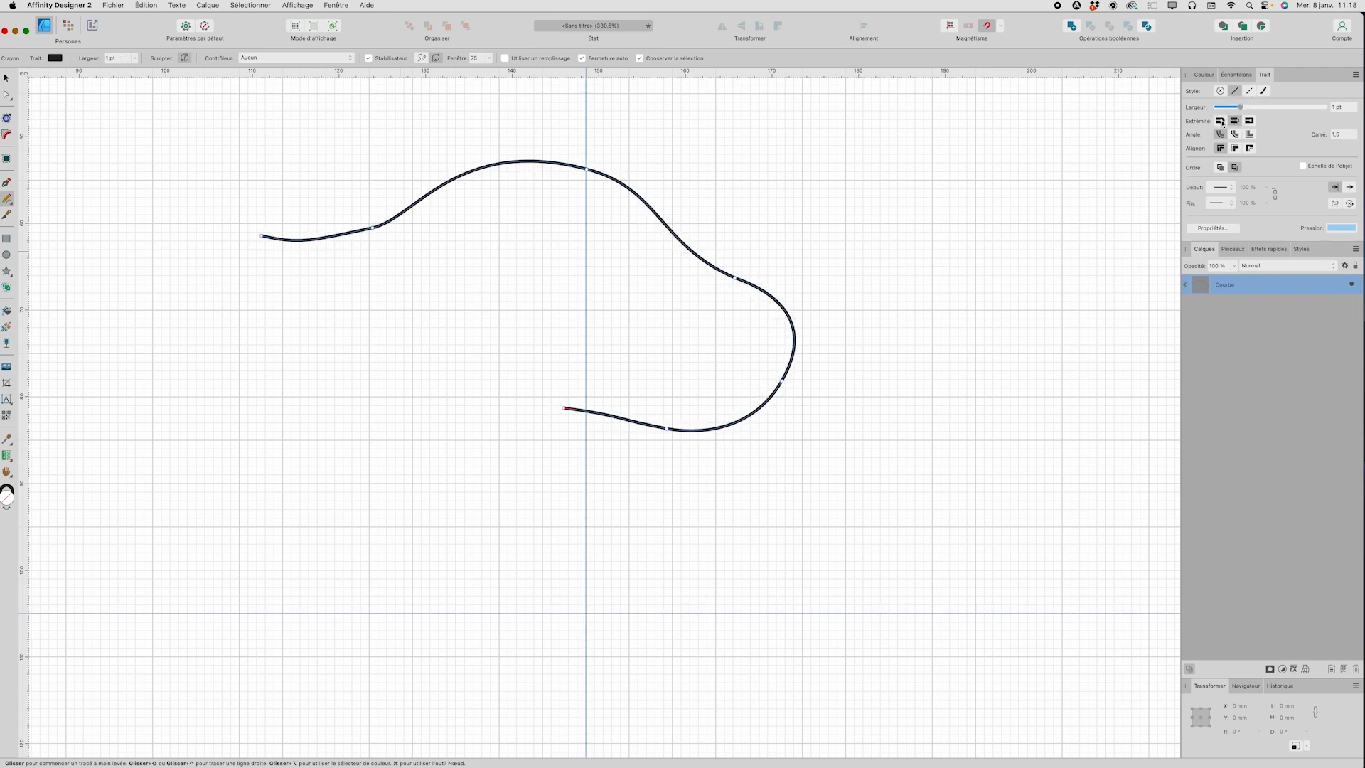
{"action": "left_click", "coordinate": [1221, 121]}
{"action": "left_click", "coordinate": [1251, 91]}
{"action": "left_click", "coordinate": [1236, 91]}
With the Stroke Width tool, widen the curve to about 2.8 pt past its crest and 16.9 pt at the right bend, and adjust the width between them.
{"action": "left_click", "coordinate": [9, 200]}
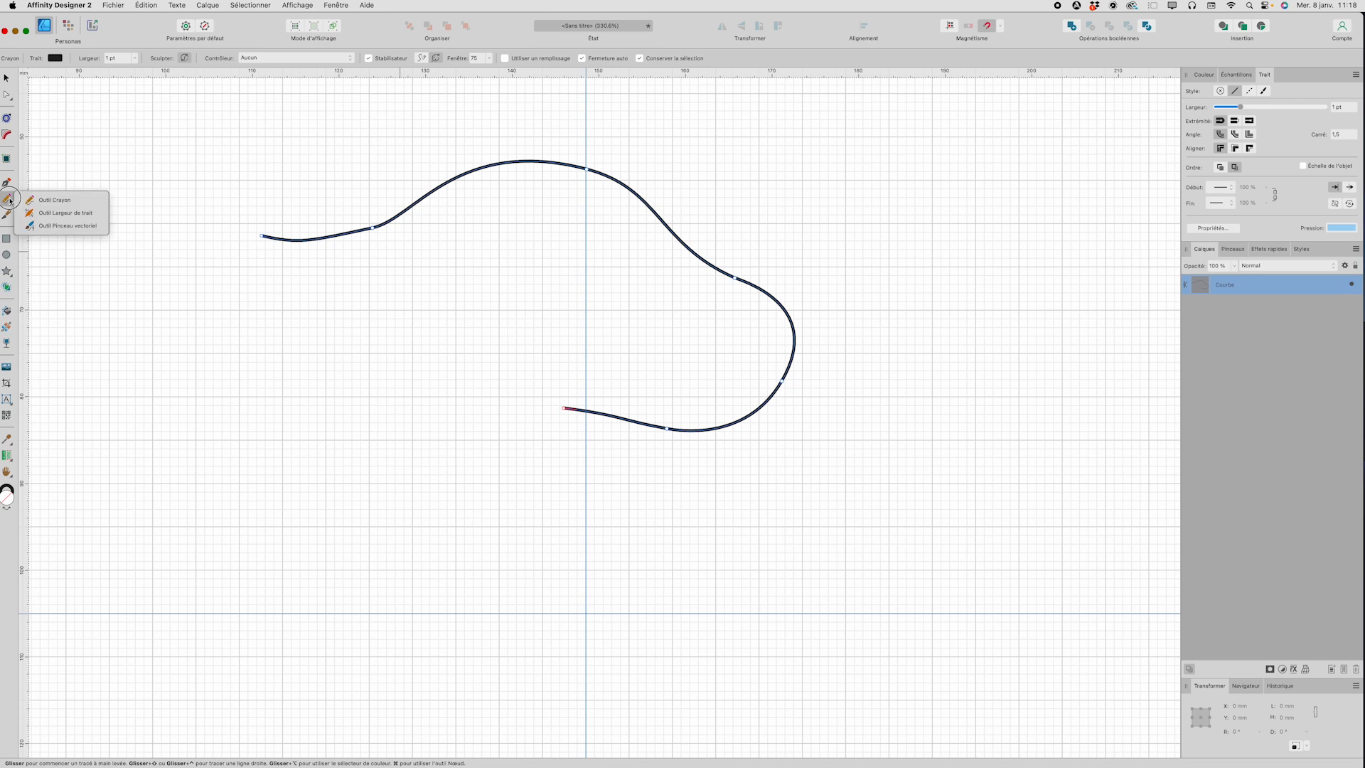
{"action": "left_click", "coordinate": [57, 213]}
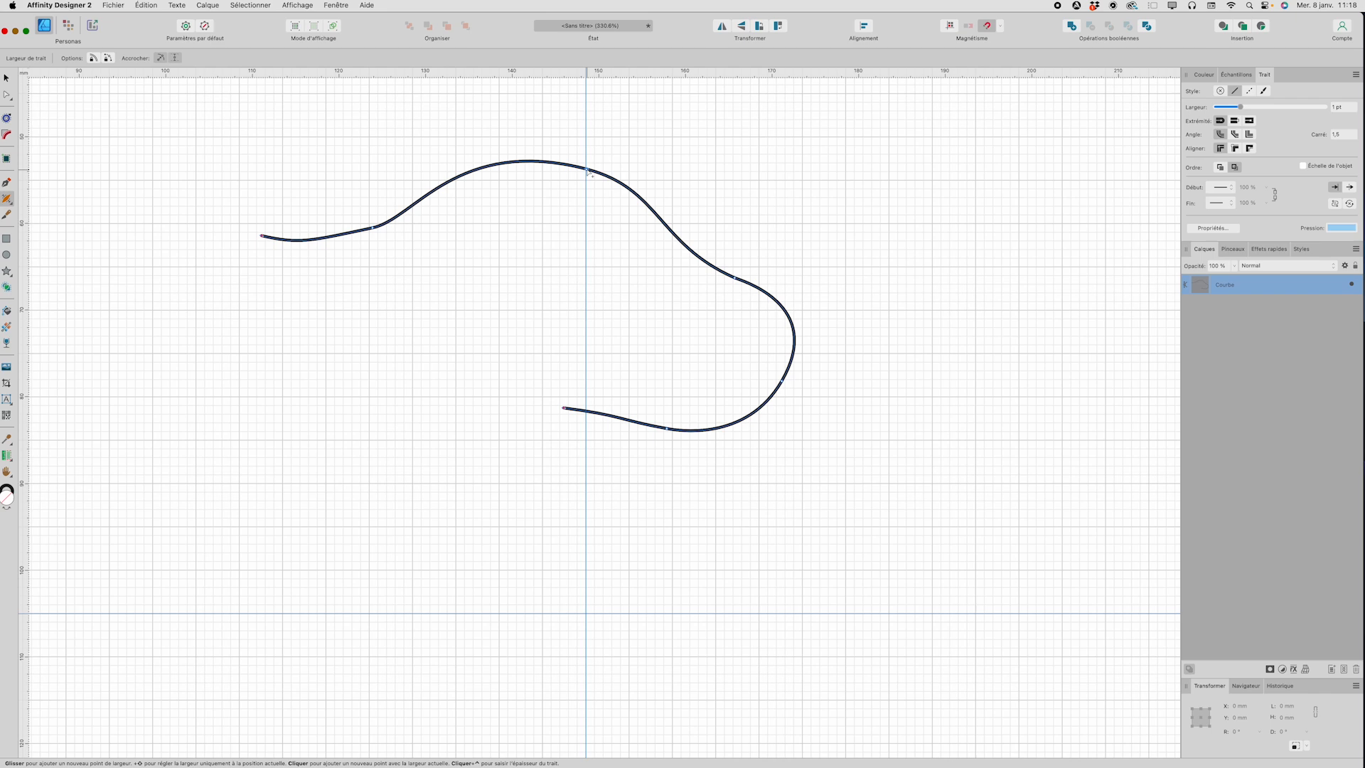
{"action": "left_click_drag", "start_coordinate": [587, 172], "coordinate": [587, 181]}
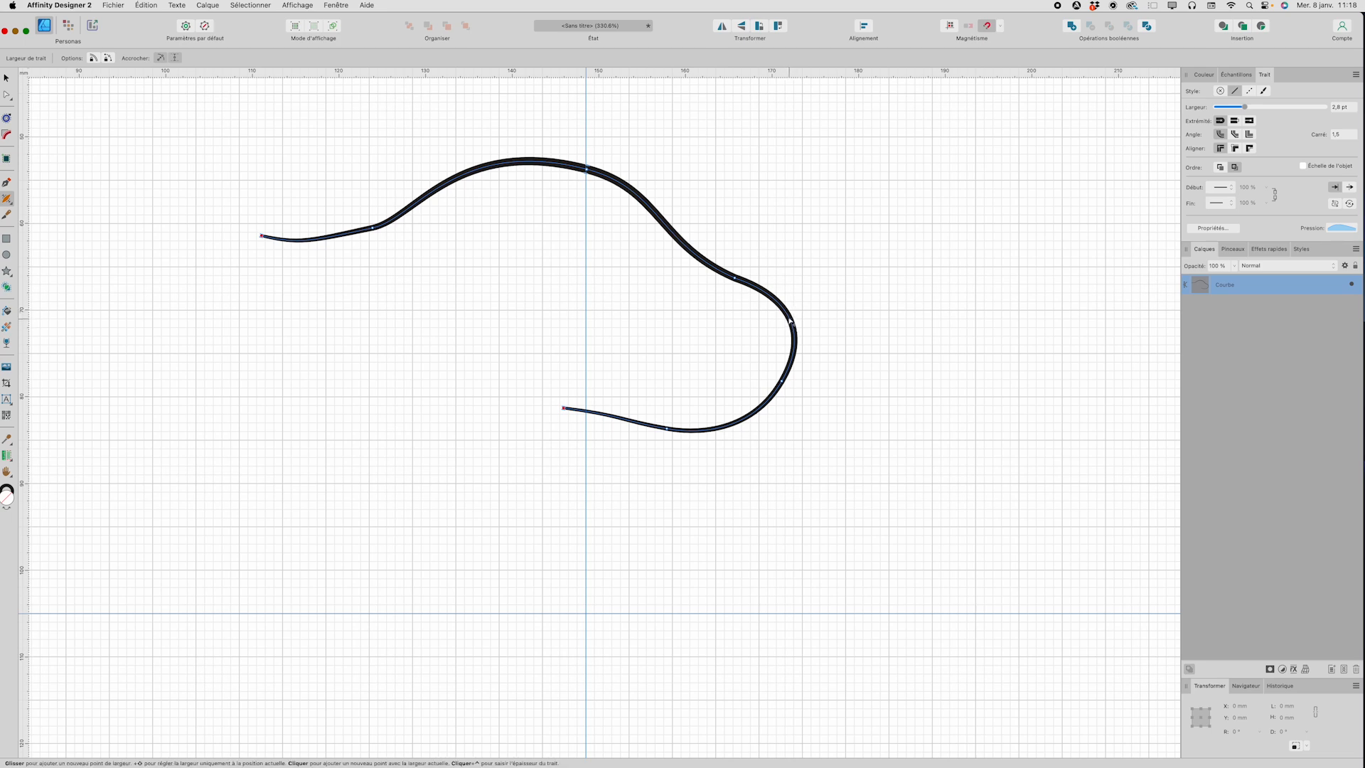
{"action": "left_click_drag", "start_coordinate": [790, 319], "coordinate": [815, 312]}
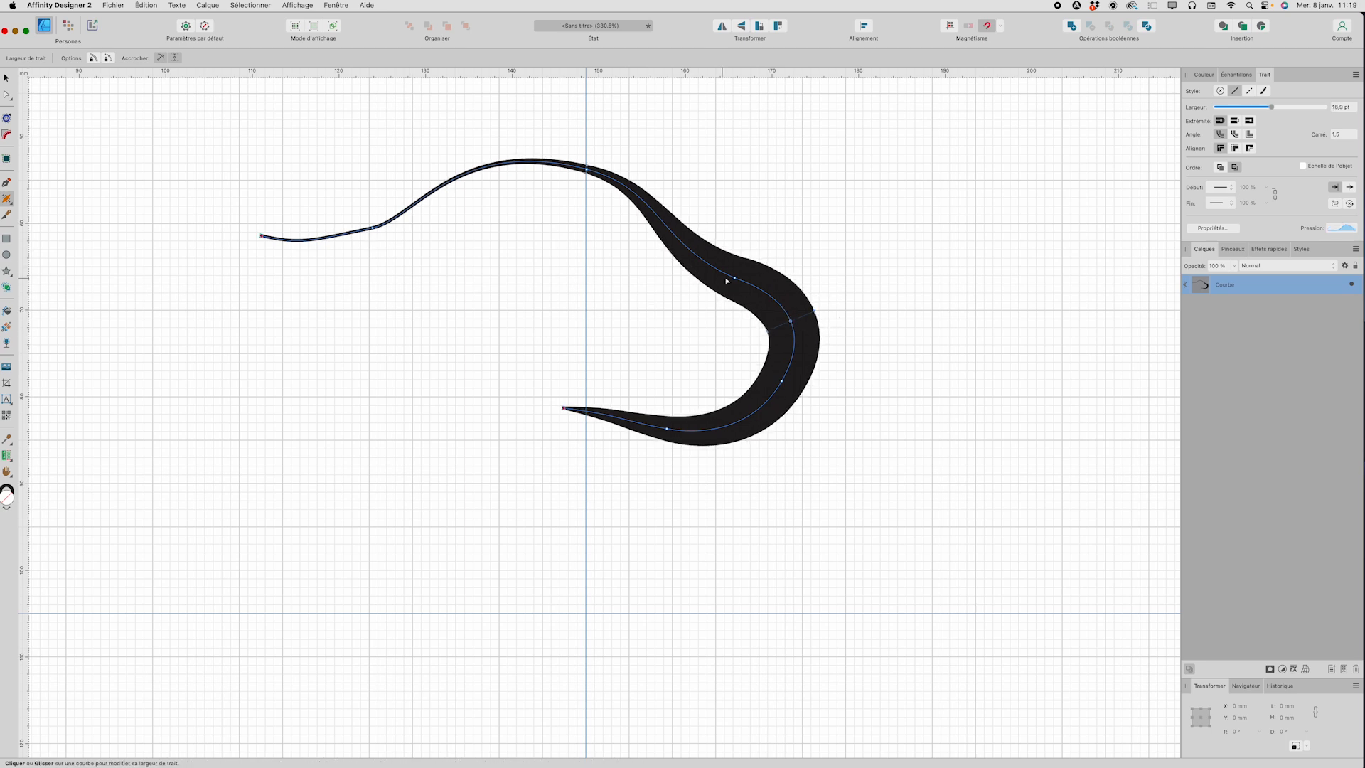
{"action": "left_click_drag", "start_coordinate": [734, 277], "coordinate": [726, 290]}
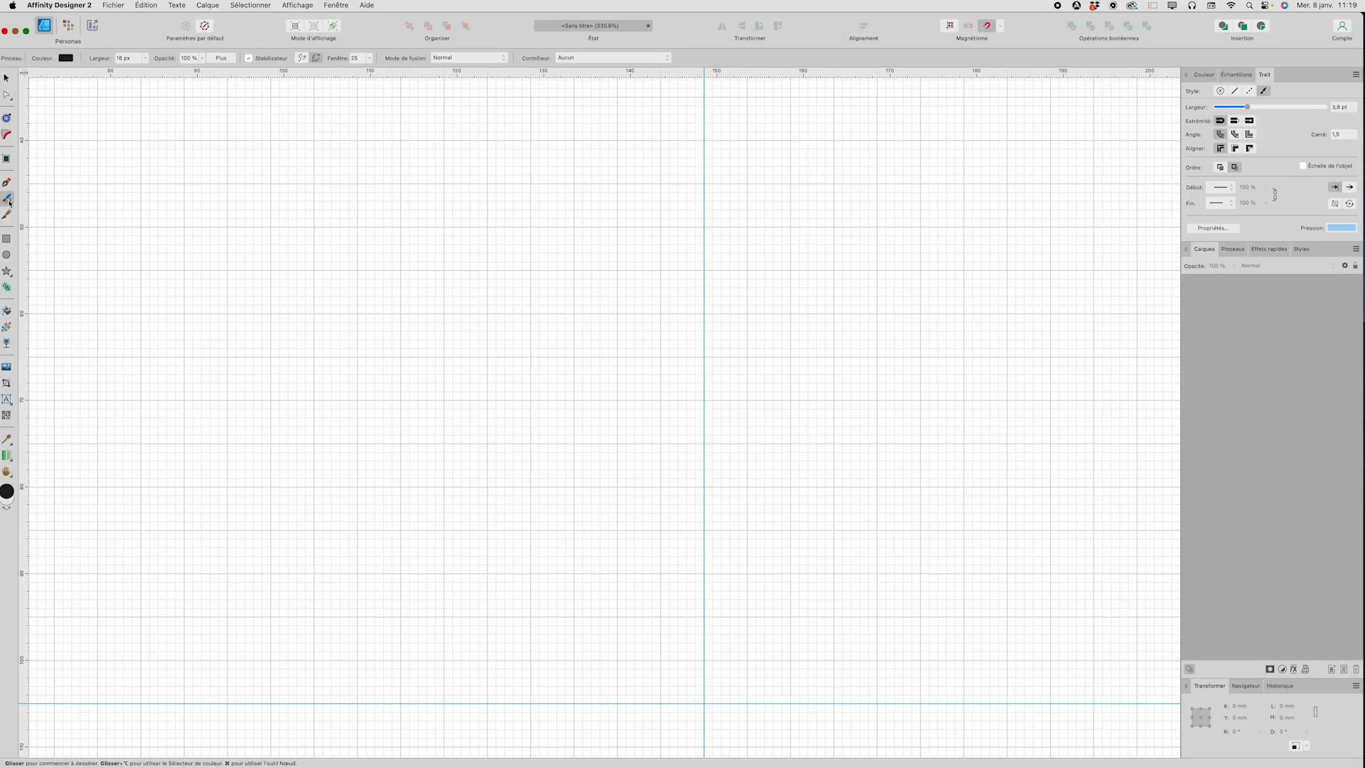
Choose the Trait acrylique 02 brush from the Acryliques category and set its width to 20 px.
{"action": "left_click", "coordinate": [1235, 250]}
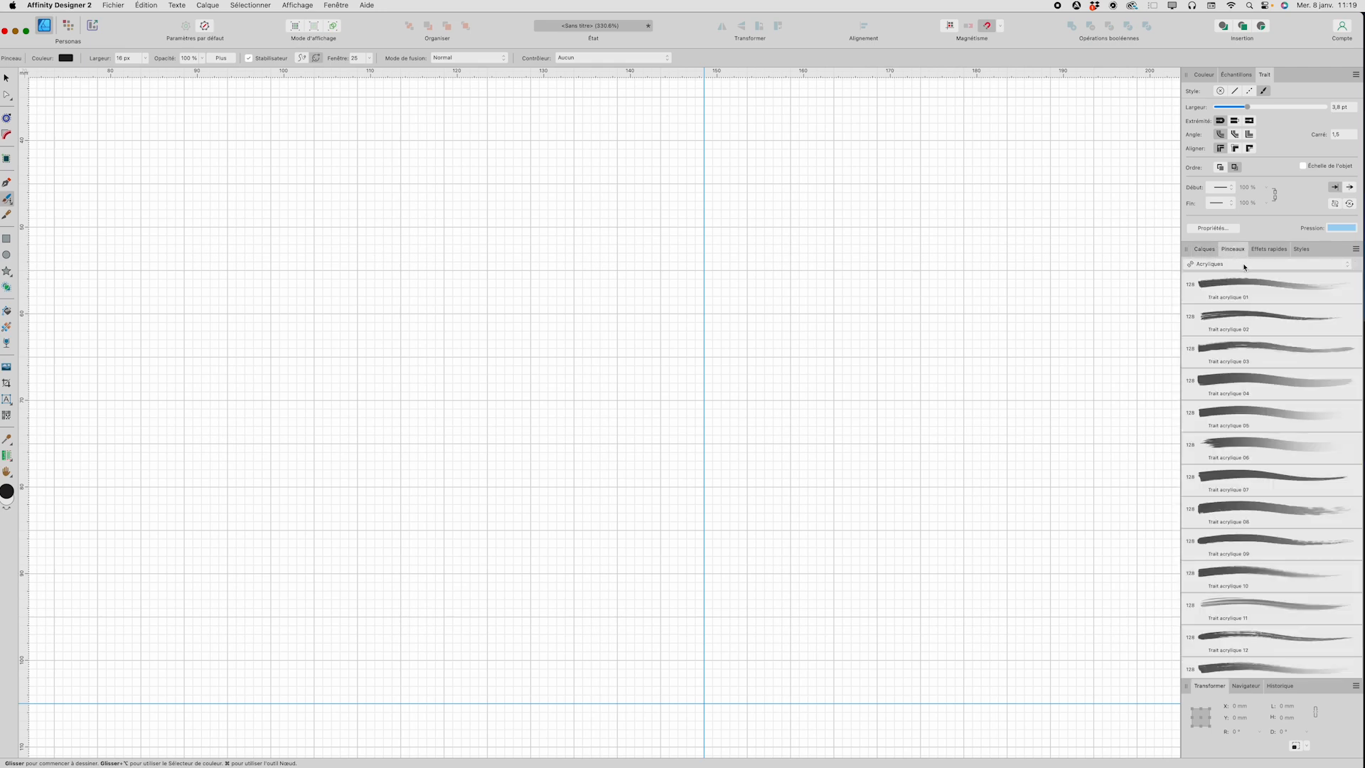
{"action": "left_click", "coordinate": [1244, 267]}
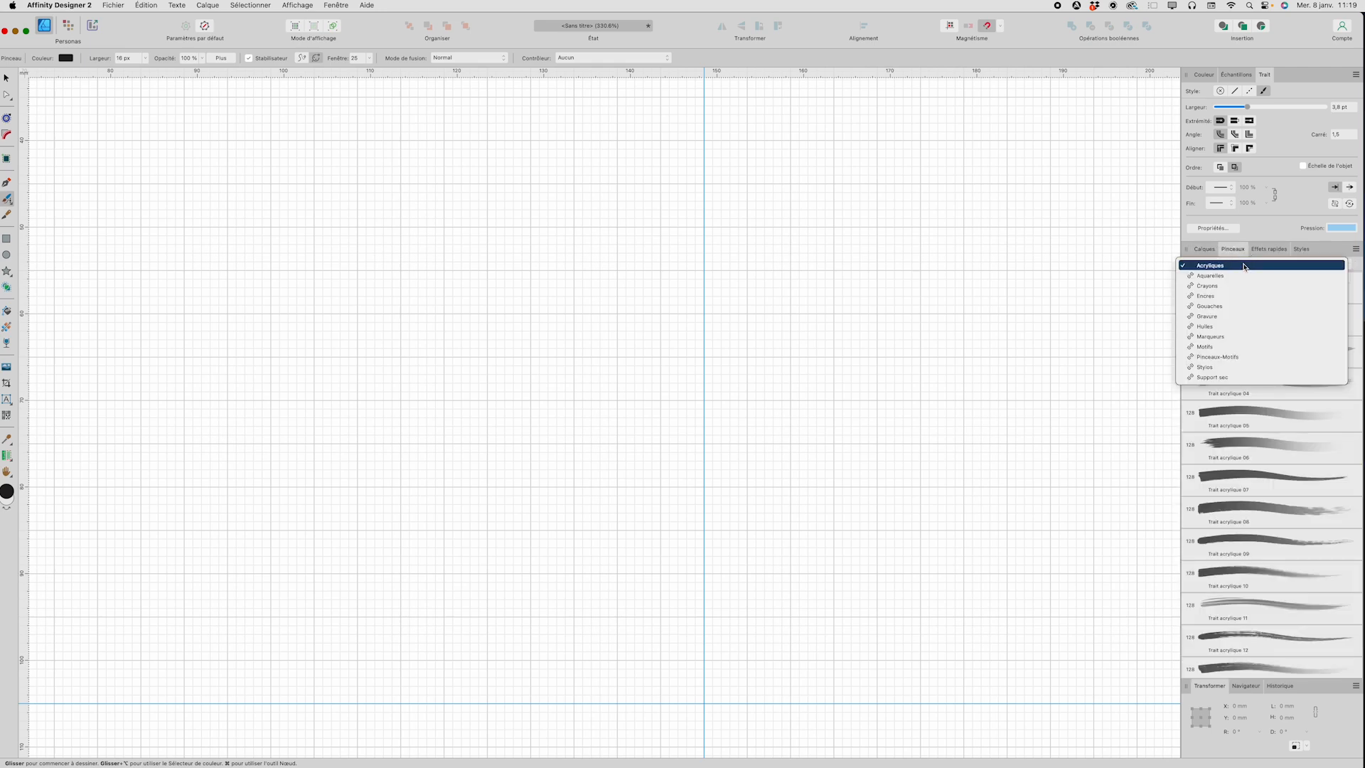
{"action": "left_click", "coordinate": [1245, 266]}
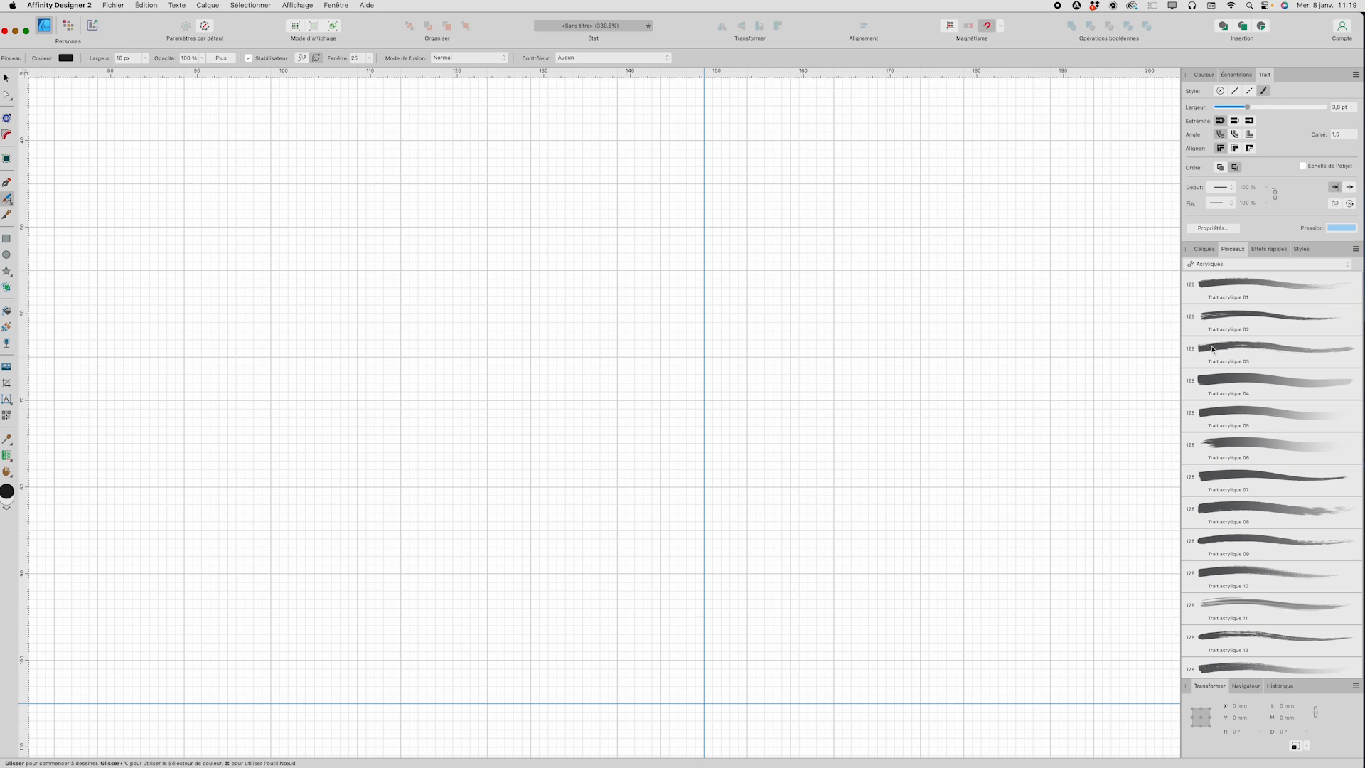
{"action": "left_click", "coordinate": [1286, 323]}
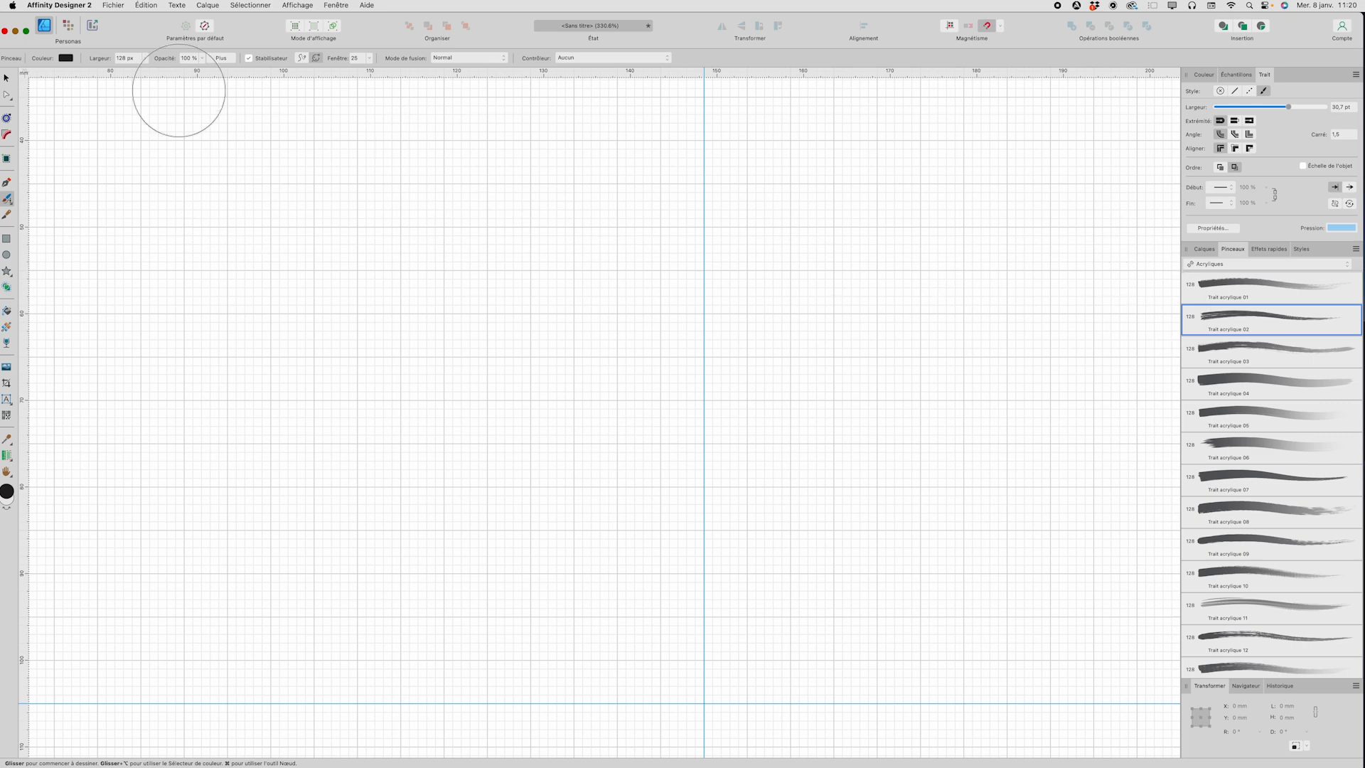
{"action": "left_click", "coordinate": [146, 59]}
{"action": "left_click_drag", "start_coordinate": [145, 69], "coordinate": [110, 72]}
Edit the acrylic brush's settings so its head offset is 0 px and its tail offset reaches the texture's right end.
{"action": "left_click", "coordinate": [216, 58]}
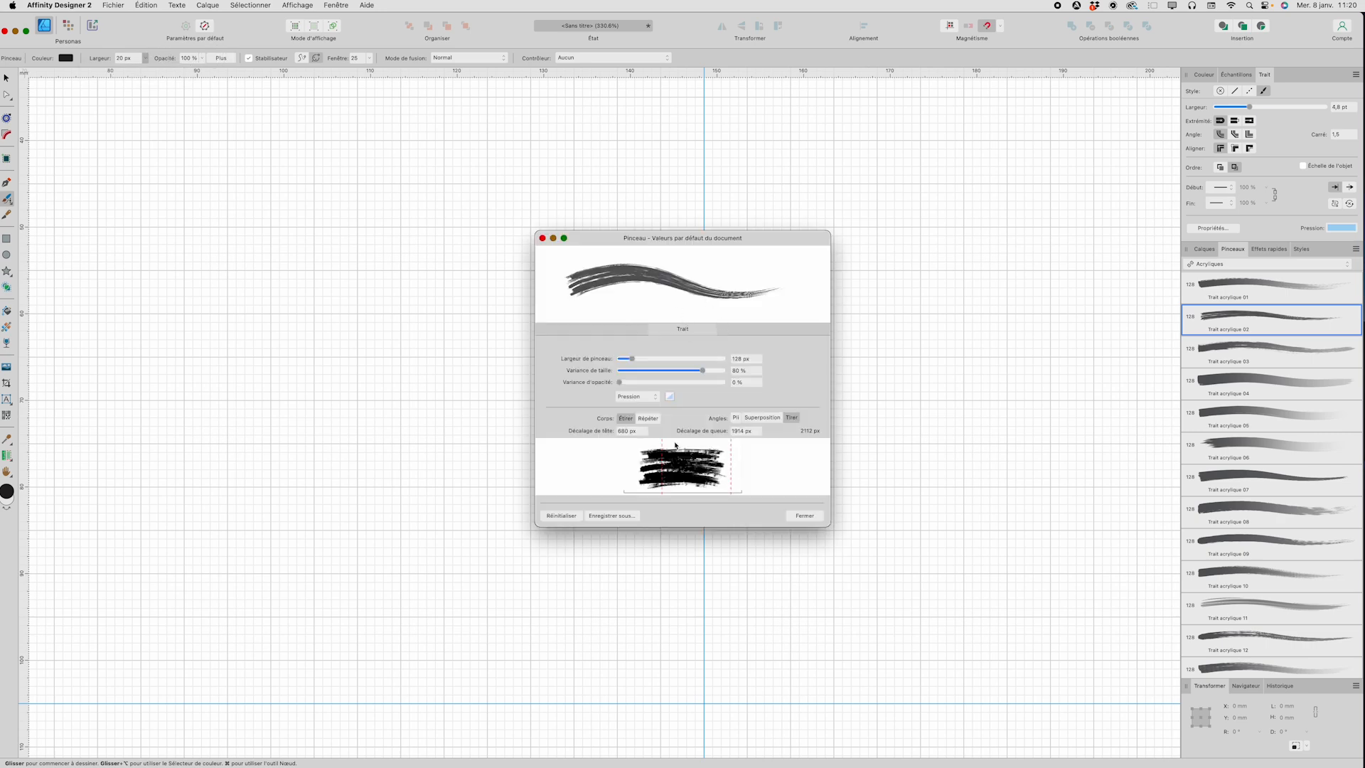
{"action": "left_click_drag", "start_coordinate": [662, 453], "coordinate": [623, 451]}
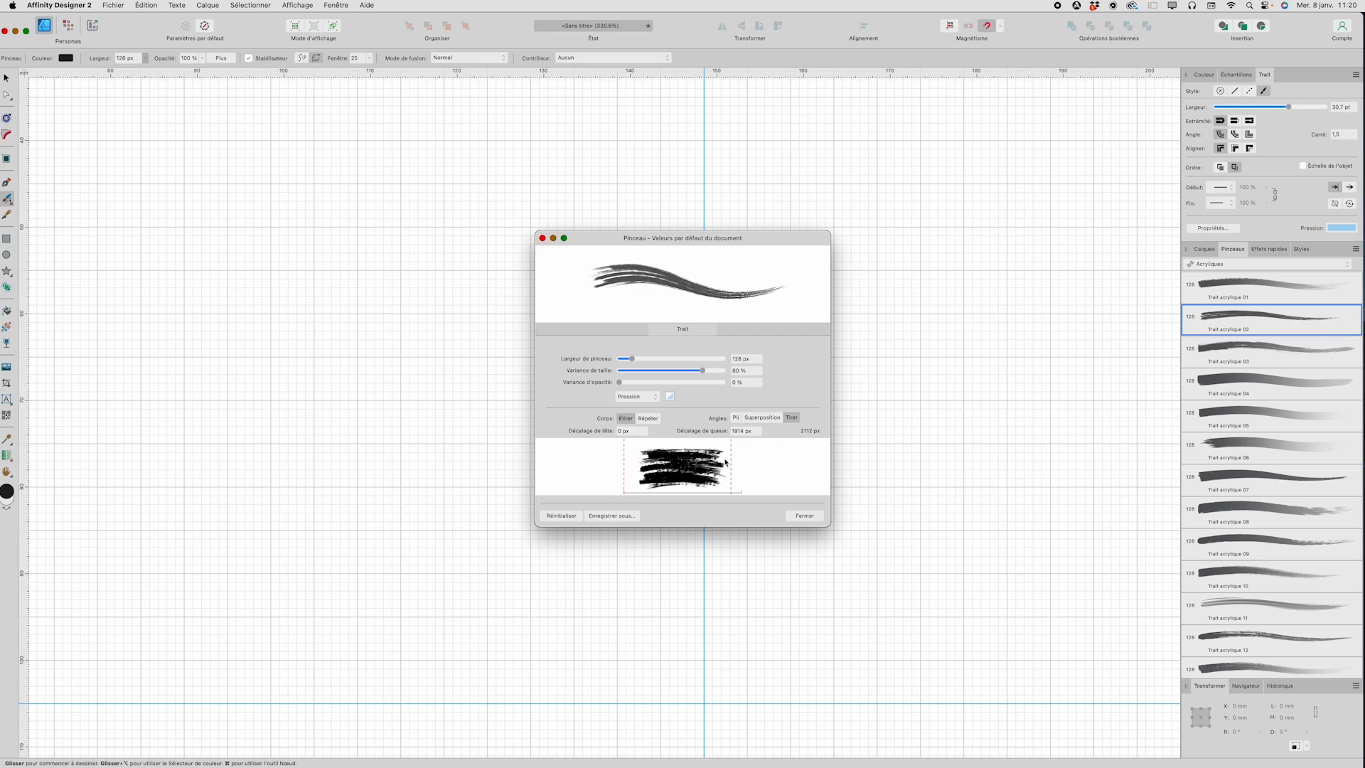
{"action": "left_click_drag", "start_coordinate": [731, 454], "coordinate": [742, 456]}
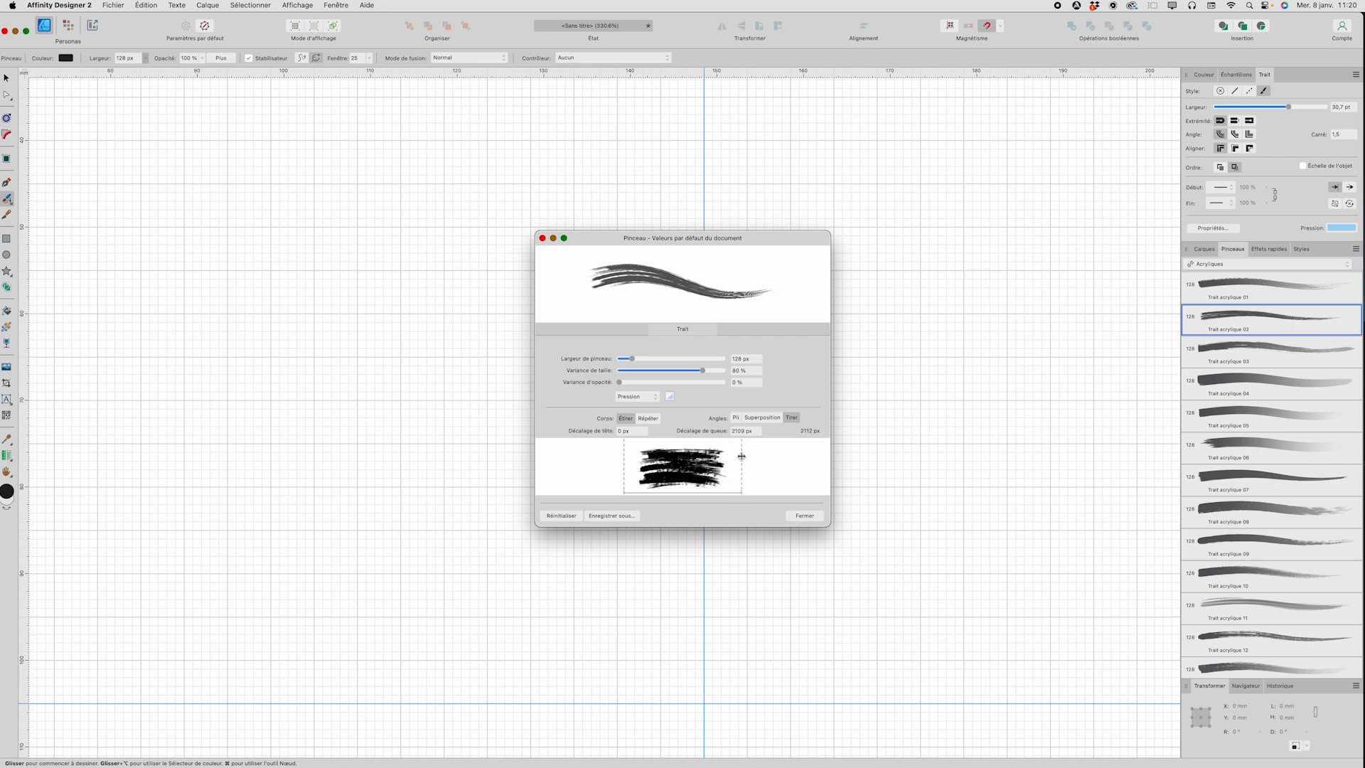
{"action": "left_click", "coordinate": [806, 515]}
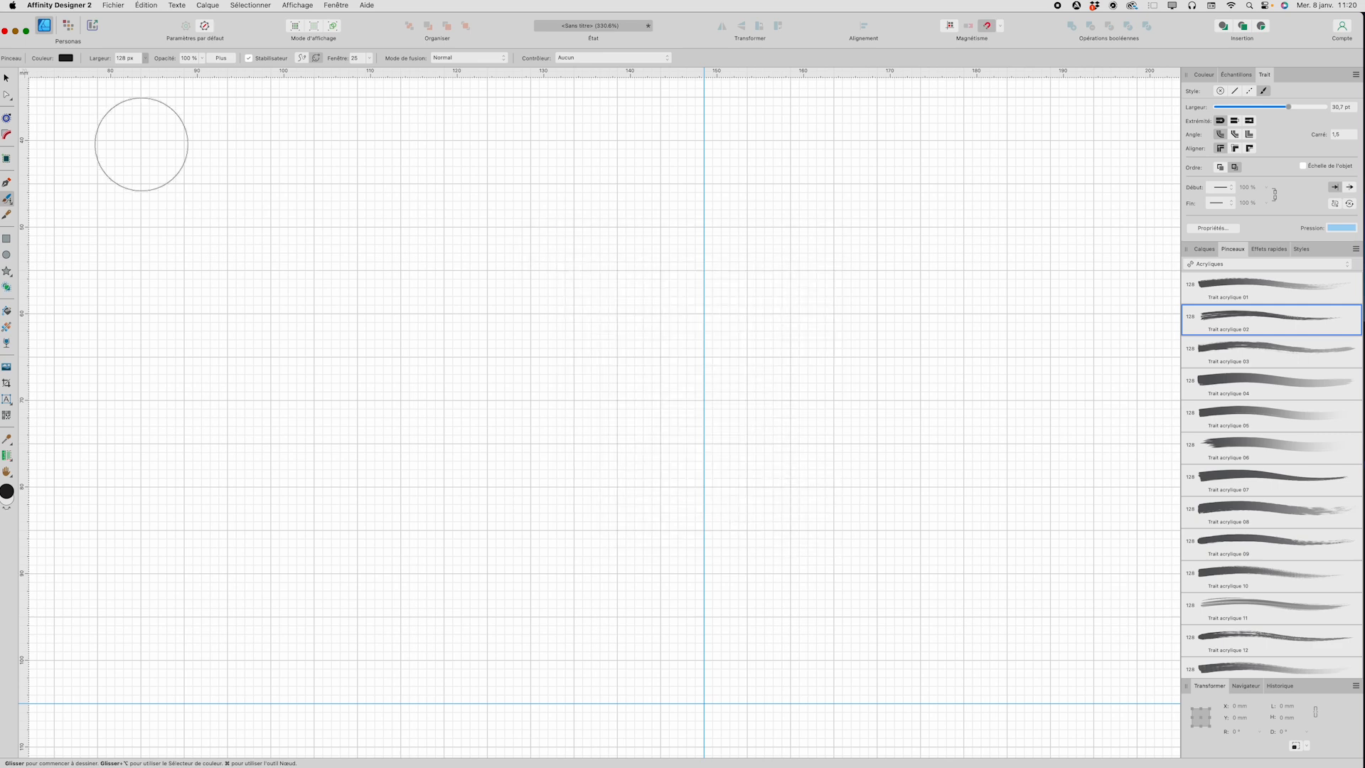
Set the brush width to 20 px and the stabilizer window to 51, and switch the stabilizer to rope mode.
{"action": "left_click", "coordinate": [147, 62]}
{"action": "left_click_drag", "start_coordinate": [142, 69], "coordinate": [110, 72]}
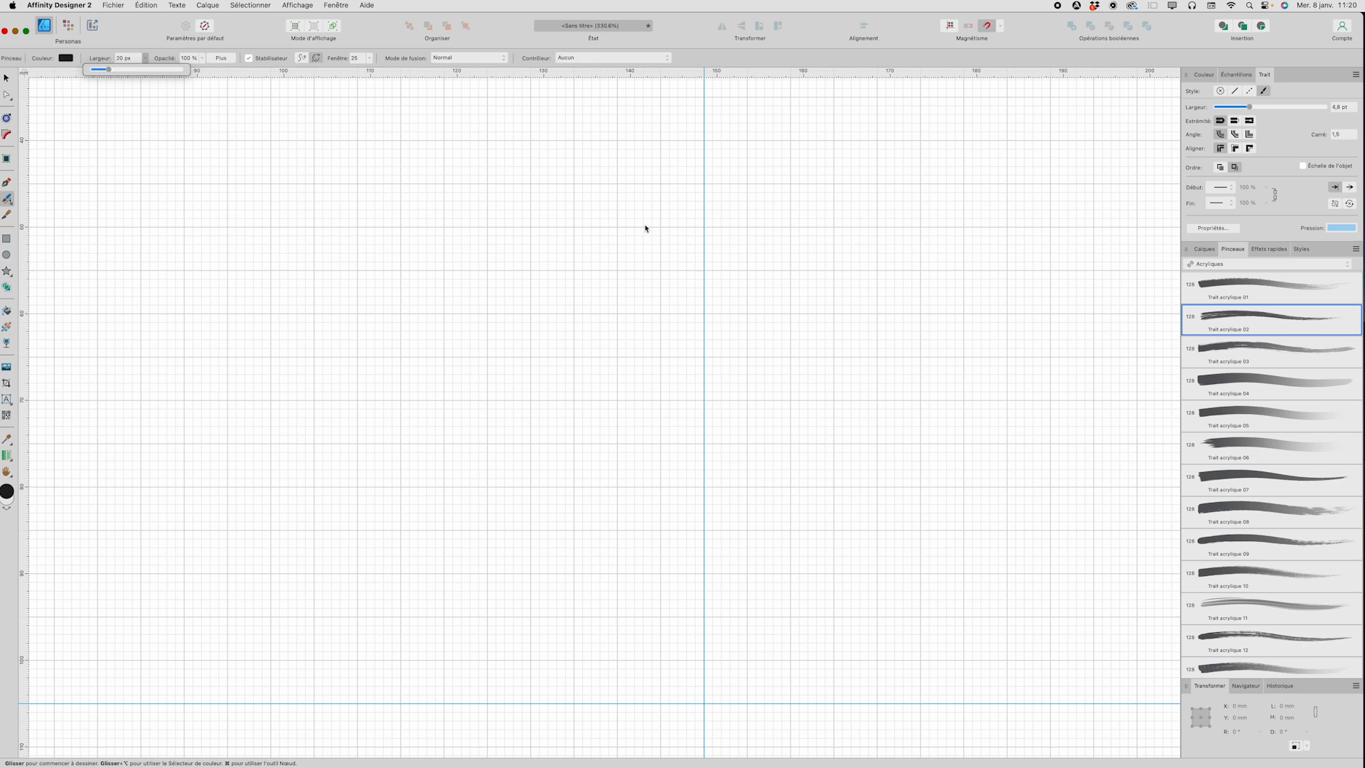
{"action": "left_click", "coordinate": [369, 58]}
{"action": "left_click_drag", "start_coordinate": [373, 71], "coordinate": [388, 72]}
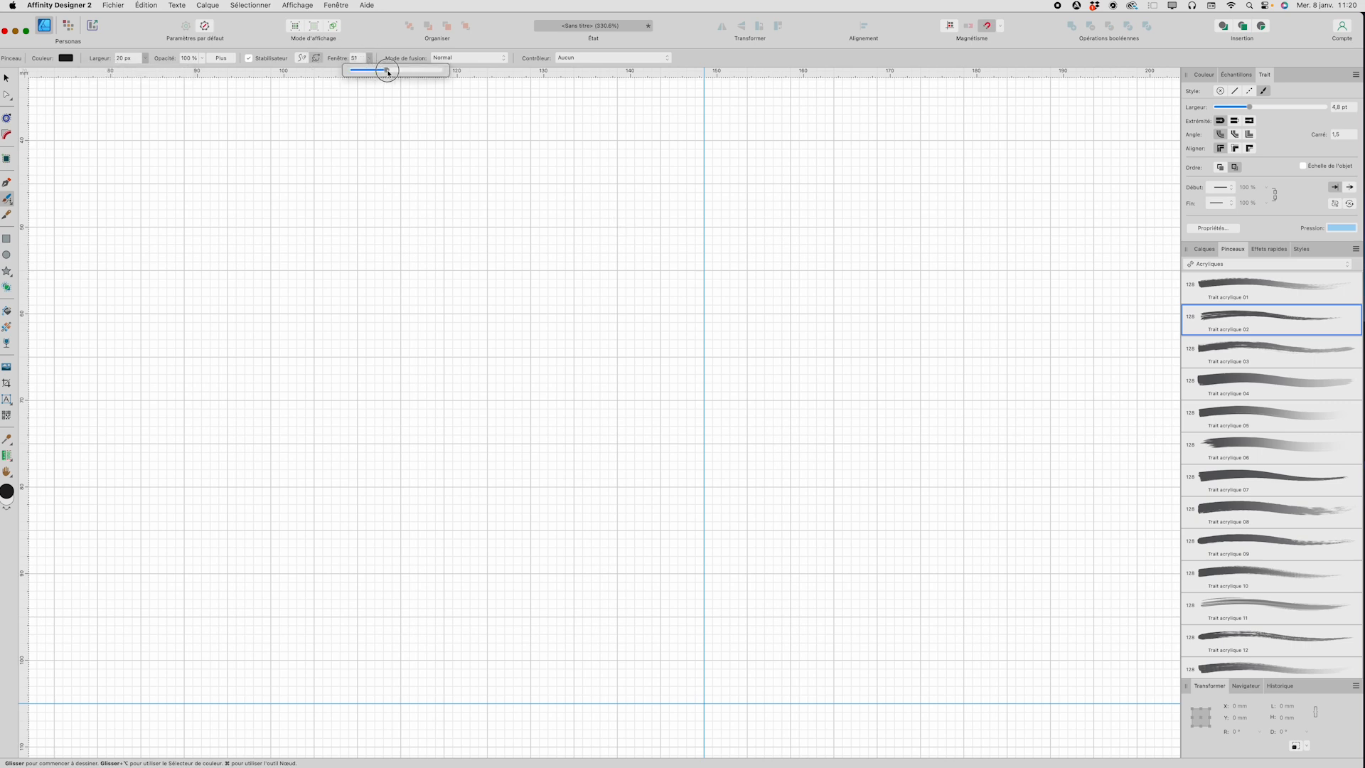
{"action": "left_click", "coordinate": [301, 58]}
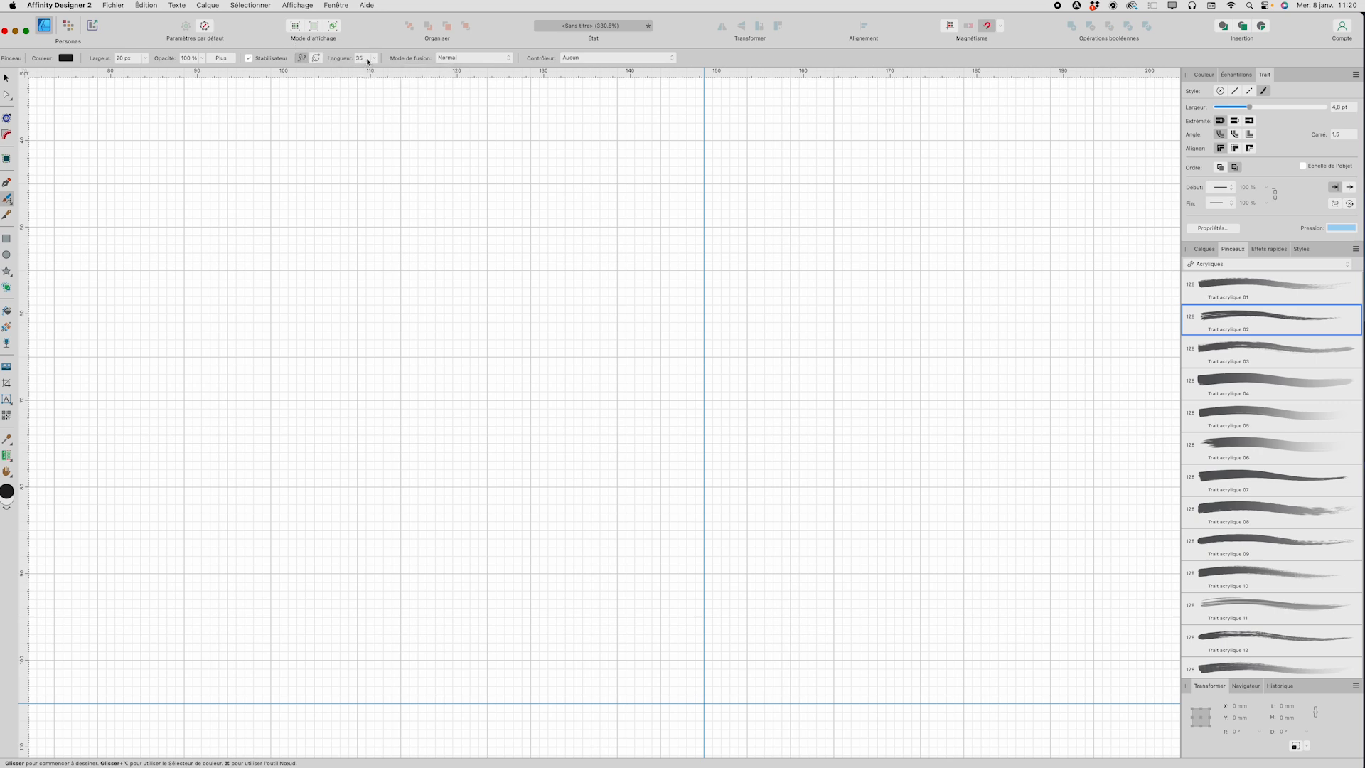
Paint a winding S-shaped brush stroke about 75 mm wide and 45 mm high, and activate the Move tool with it selected.
{"action": "mouse_move", "coordinate": [244, 214]}
{"action": "left_mouse_down"}
{"action": "mouse_move", "coordinate": [262, 241]}
{"action": "mouse_move", "coordinate": [296, 250]}
{"action": "mouse_move", "coordinate": [363, 232]}
{"action": "mouse_move", "coordinate": [437, 181]}
{"action": "mouse_move", "coordinate": [512, 177]}
{"action": "mouse_move", "coordinate": [637, 247]}
{"action": "mouse_move", "coordinate": [583, 348]}
{"action": "mouse_move", "coordinate": [497, 366]}
{"action": "mouse_move", "coordinate": [320, 311]}
{"action": "mouse_move", "coordinate": [235, 454]}
{"action": "mouse_move", "coordinate": [327, 540]}
{"action": "left_mouse_up"}
{"action": "mouse_move", "coordinate": [560, 566]}
{"action": "left_mouse_down"}
{"action": "mouse_move", "coordinate": [793, 405]}
{"action": "mouse_move", "coordinate": [884, 433]}
{"action": "left_mouse_up"}
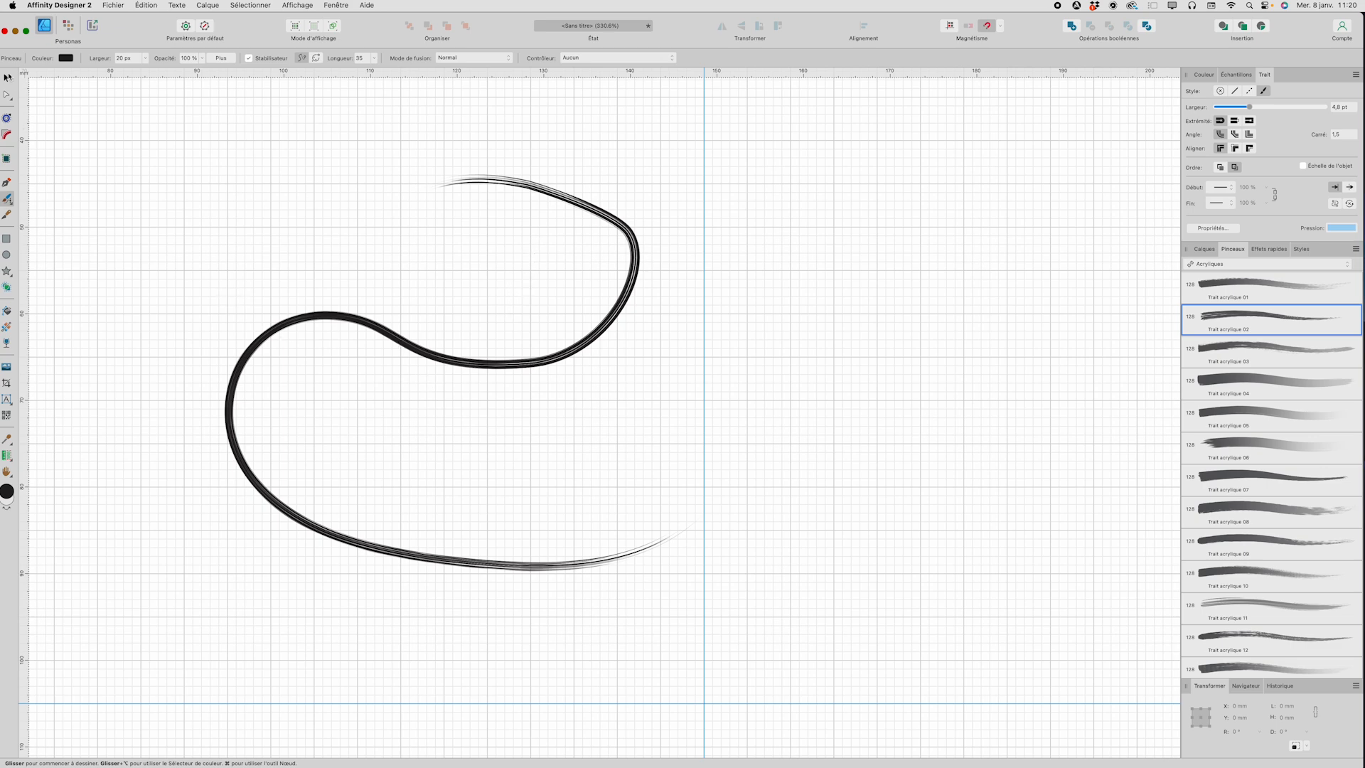
{"action": "left_click", "coordinate": [8, 76]}
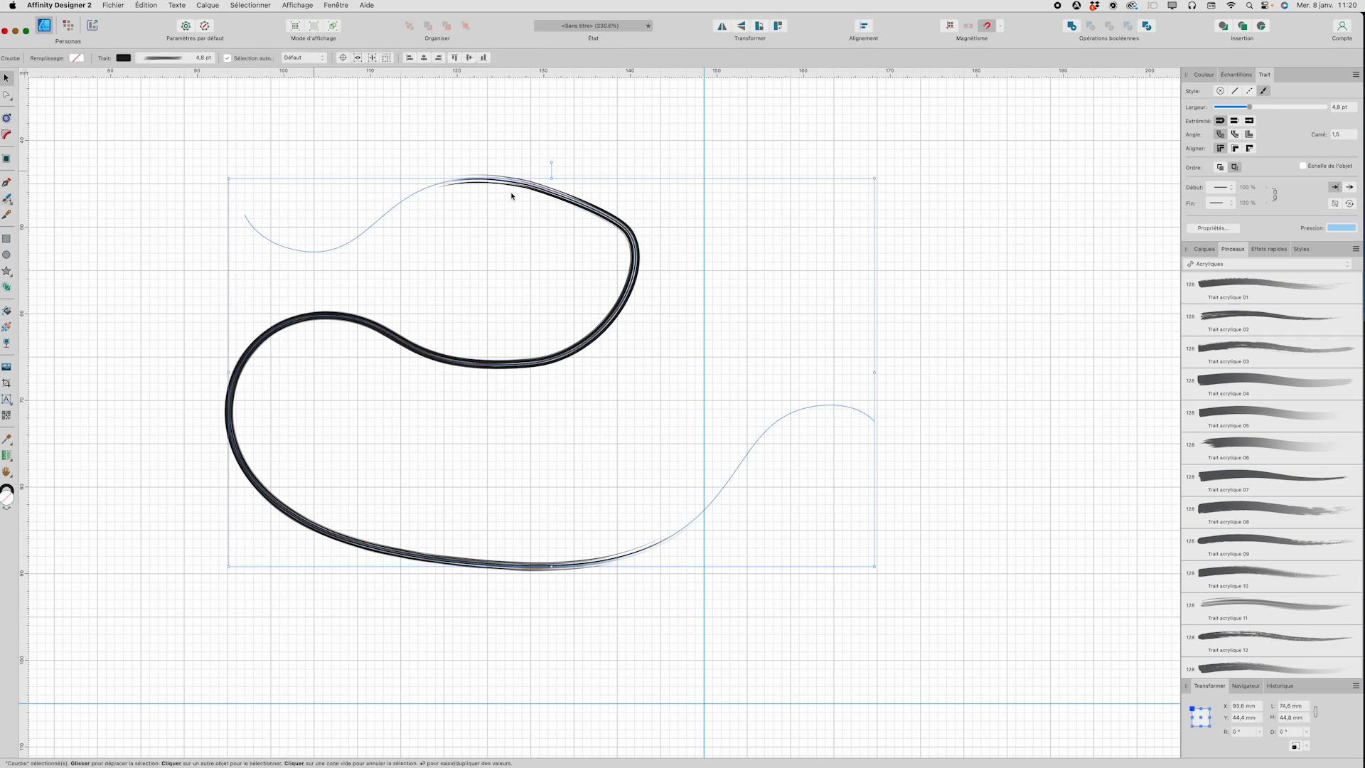
{"action": "left_click", "coordinate": [1262, 291]}
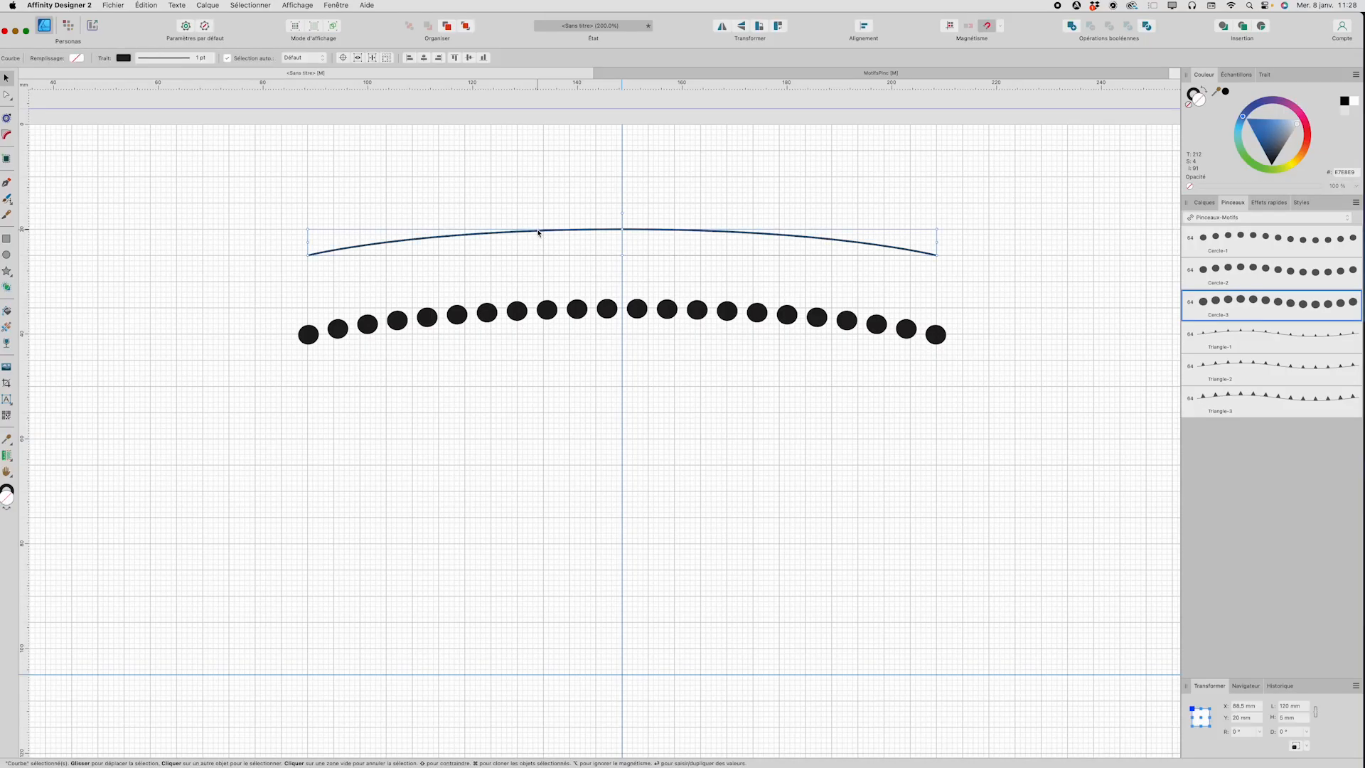
Give the thin upper arc a dashed stroke with a dash of 1 and a gap of 2, and deselect it.
{"action": "left_click", "coordinate": [538, 232]}
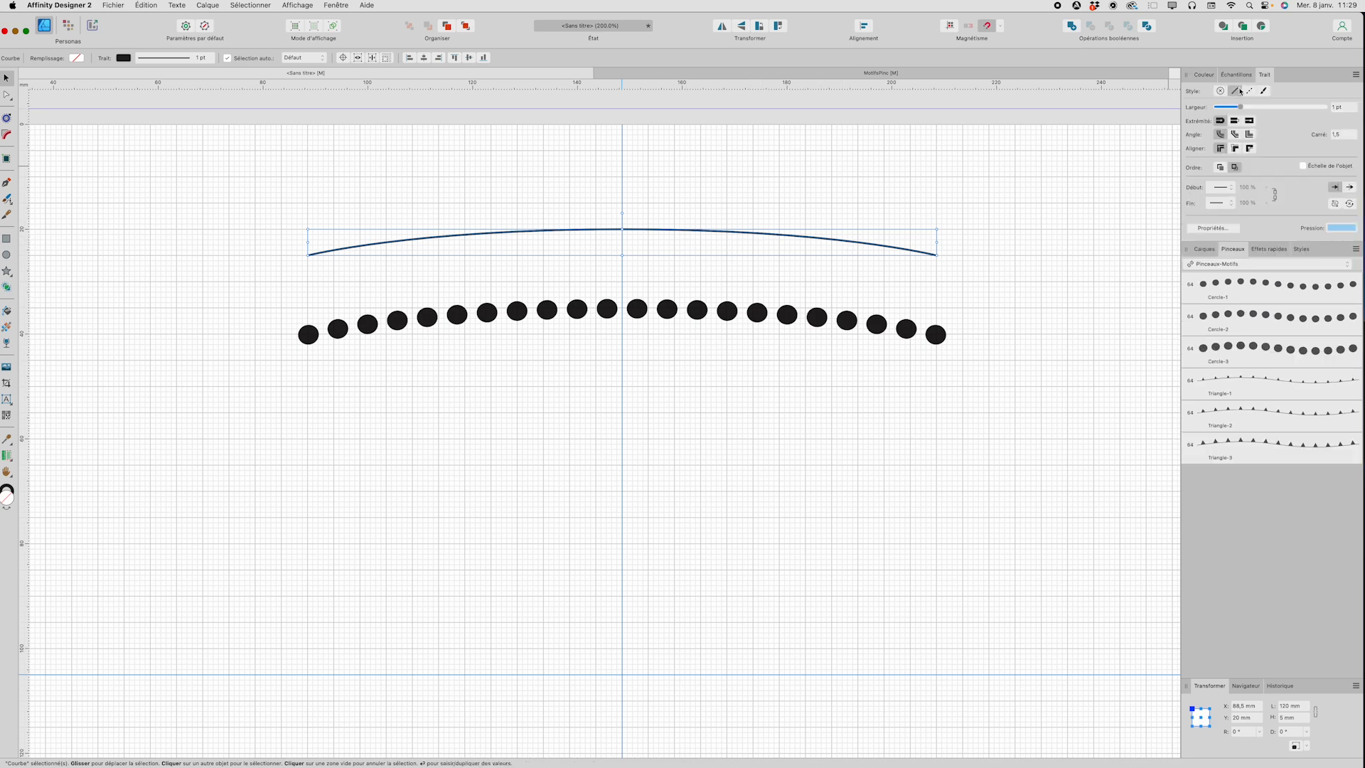
{"action": "left_click", "coordinate": [730, 317]}
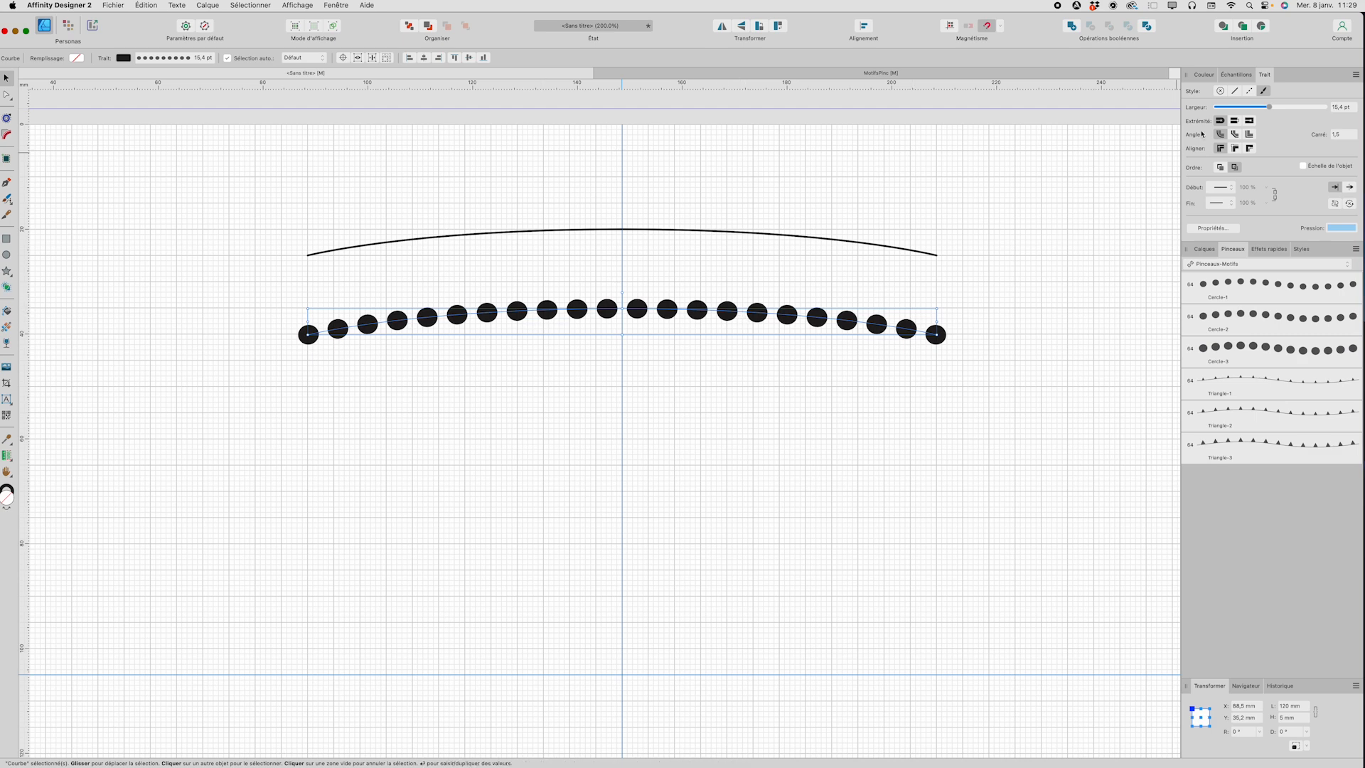
{"action": "left_click", "coordinate": [856, 243]}
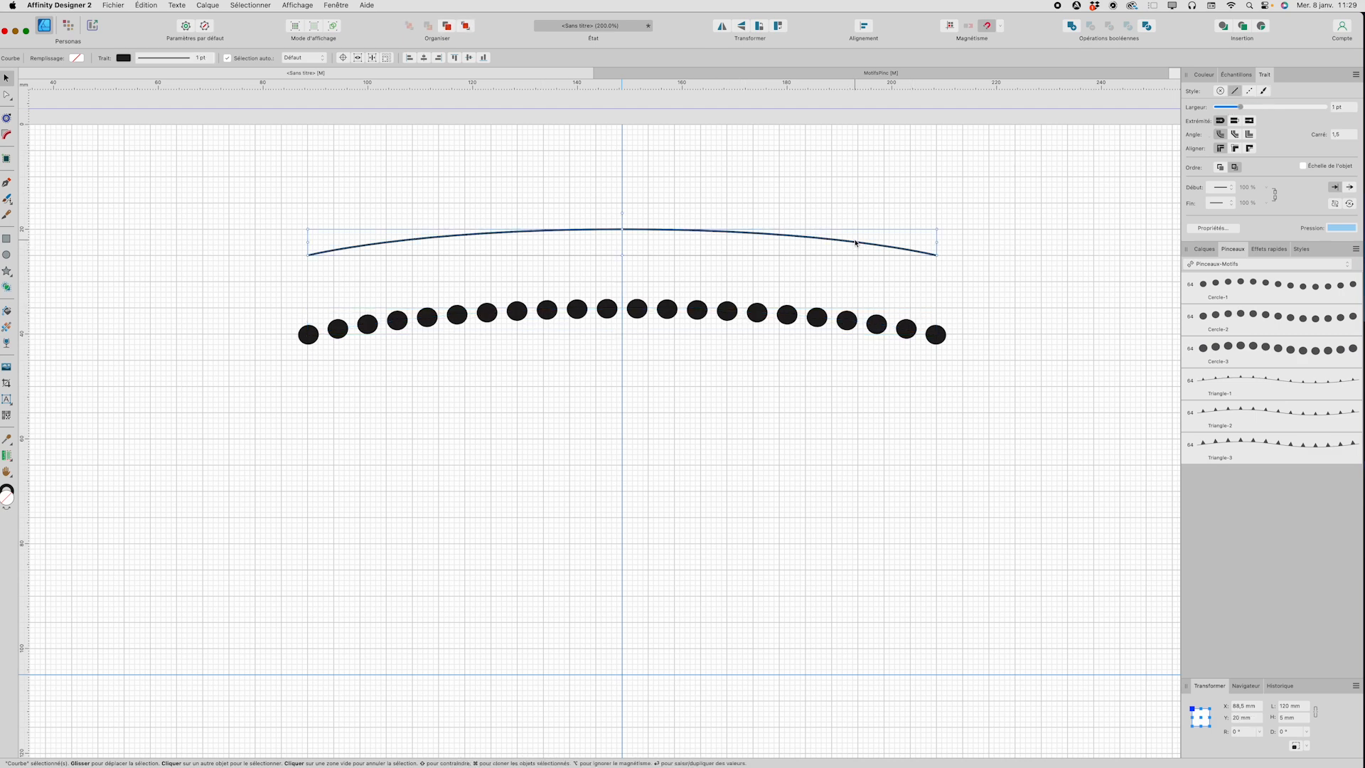
{"action": "left_click", "coordinate": [1250, 91]}
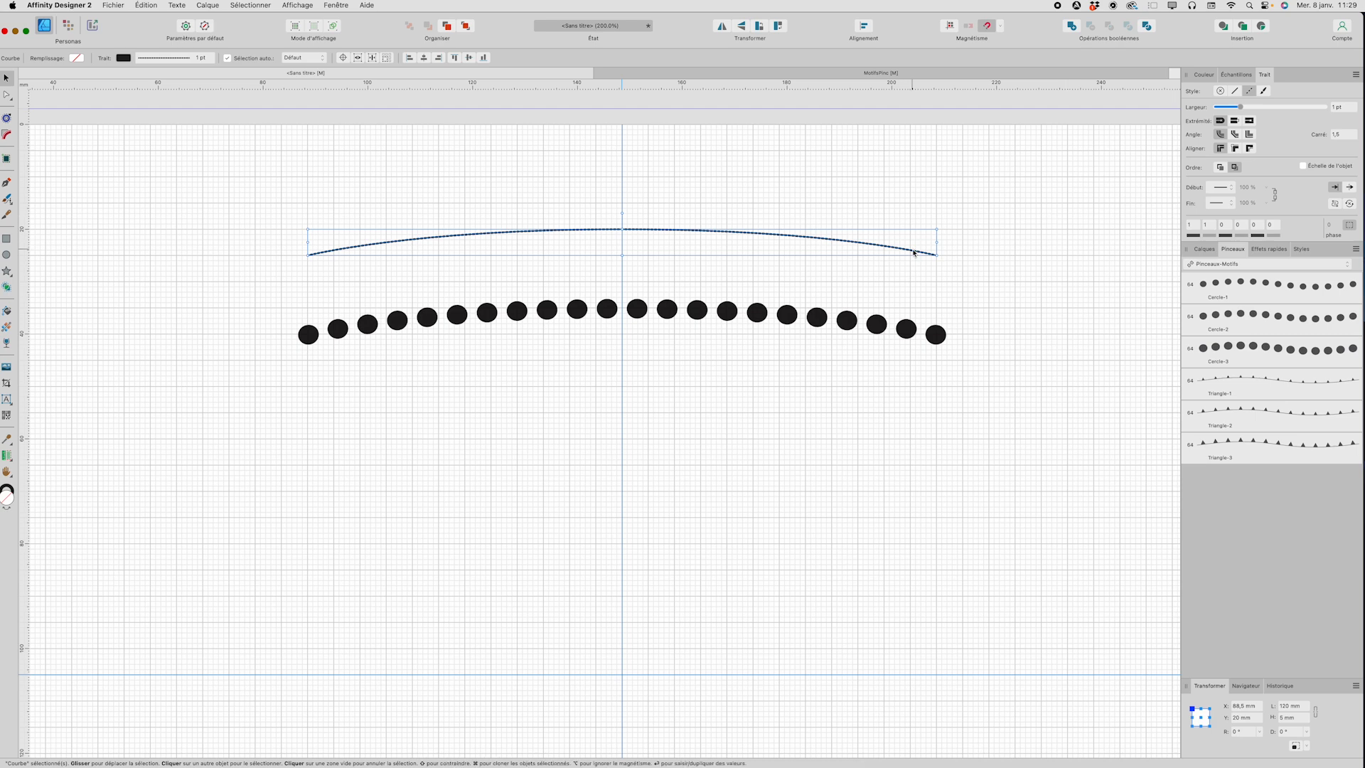
{"action": "left_click", "coordinate": [1045, 255]}
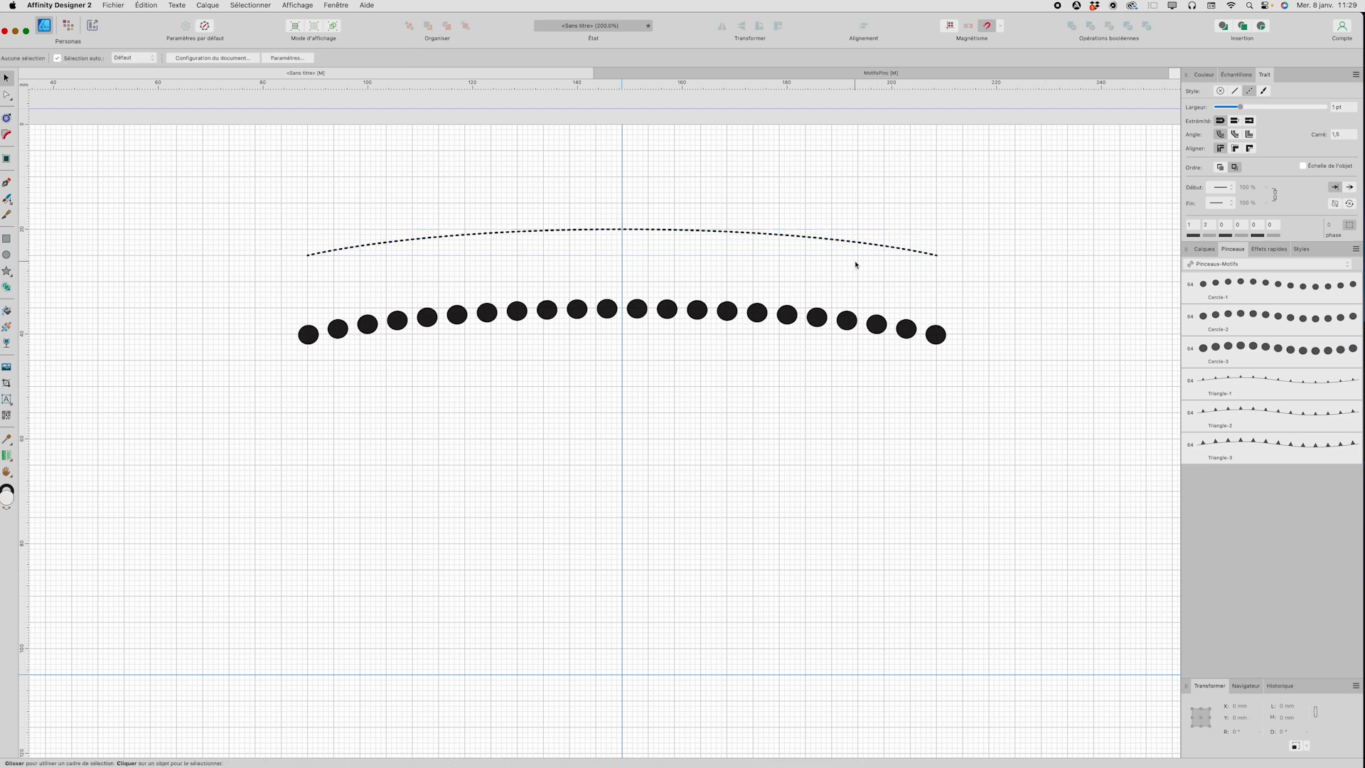
Examine the available brush categories and the options for creating categories and new brushes, keeping Pinceaux-Motifs as the category.
{"action": "left_click", "coordinate": [1230, 265]}
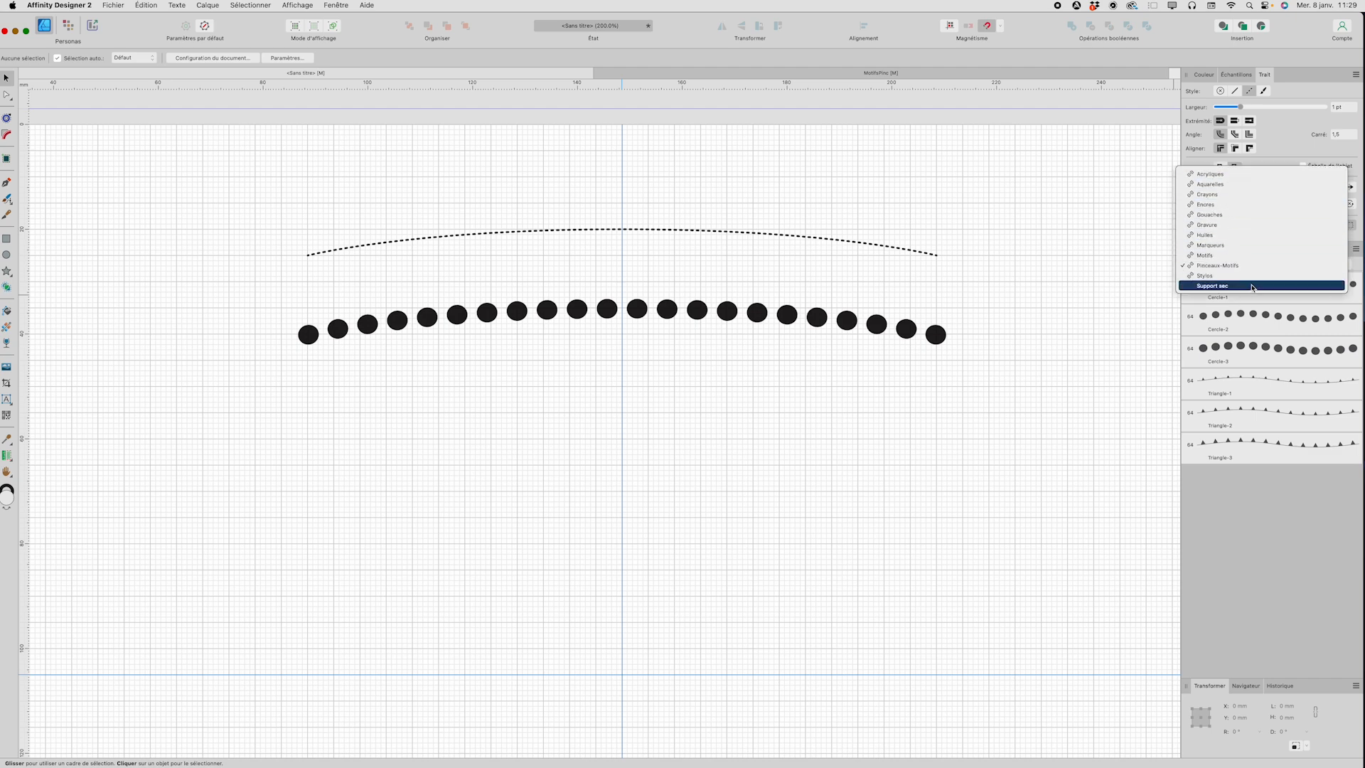
{"action": "left_click", "coordinate": [1238, 266]}
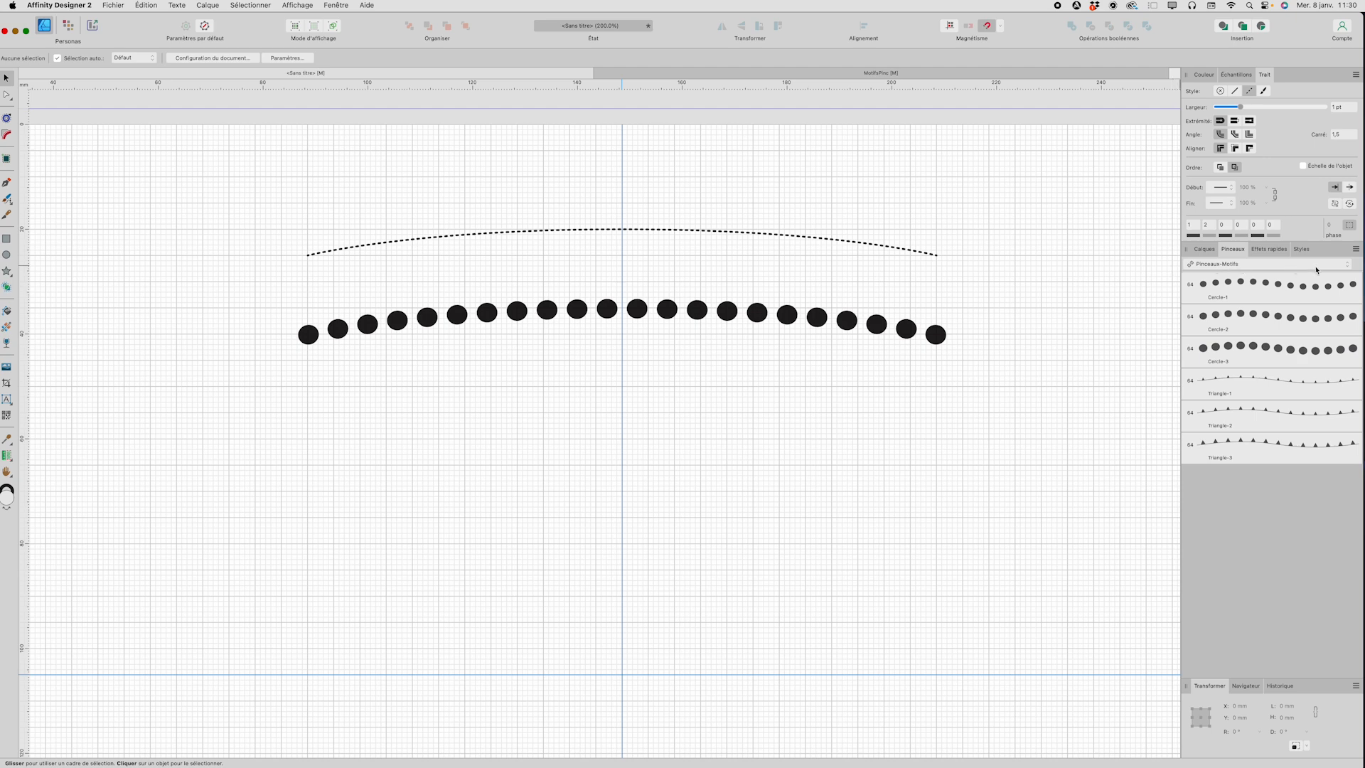
{"action": "left_click", "coordinate": [1356, 250]}
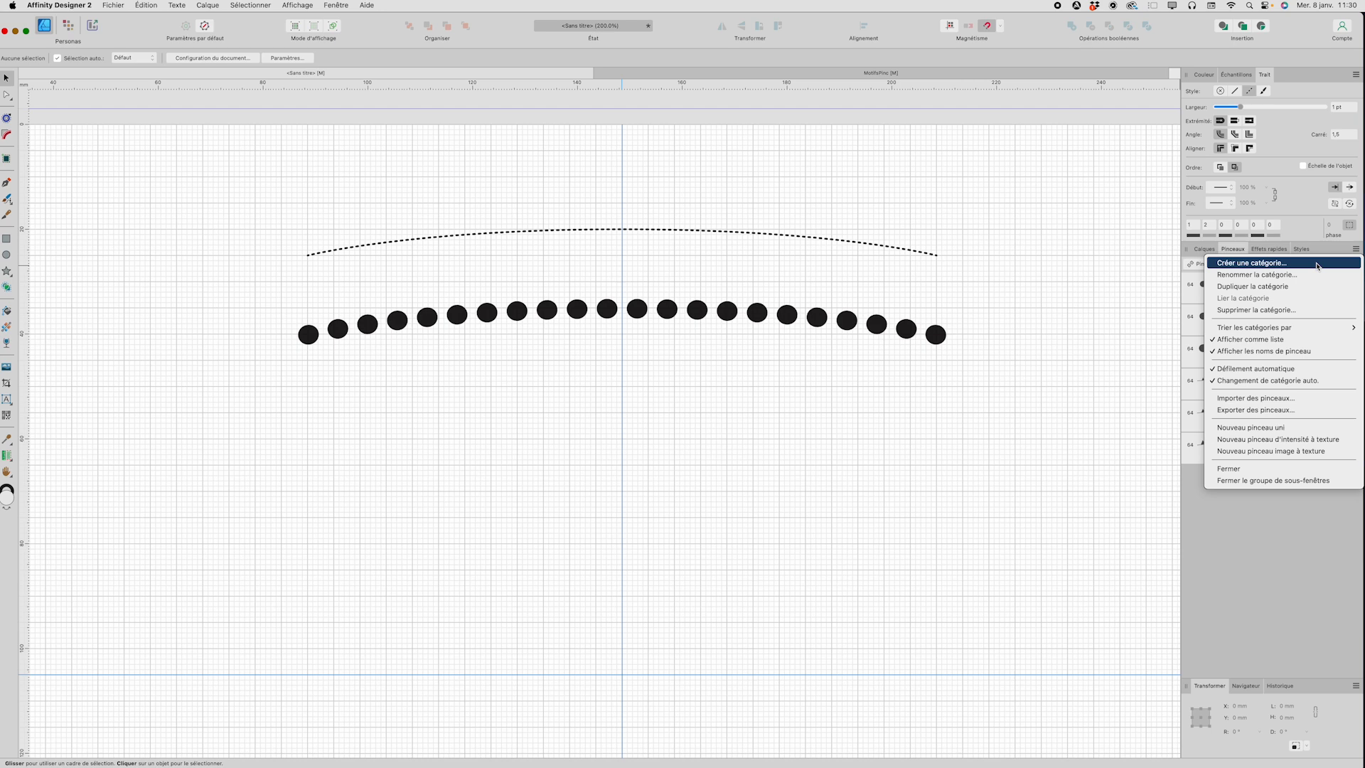
{"action": "left_click", "coordinate": [1104, 217]}
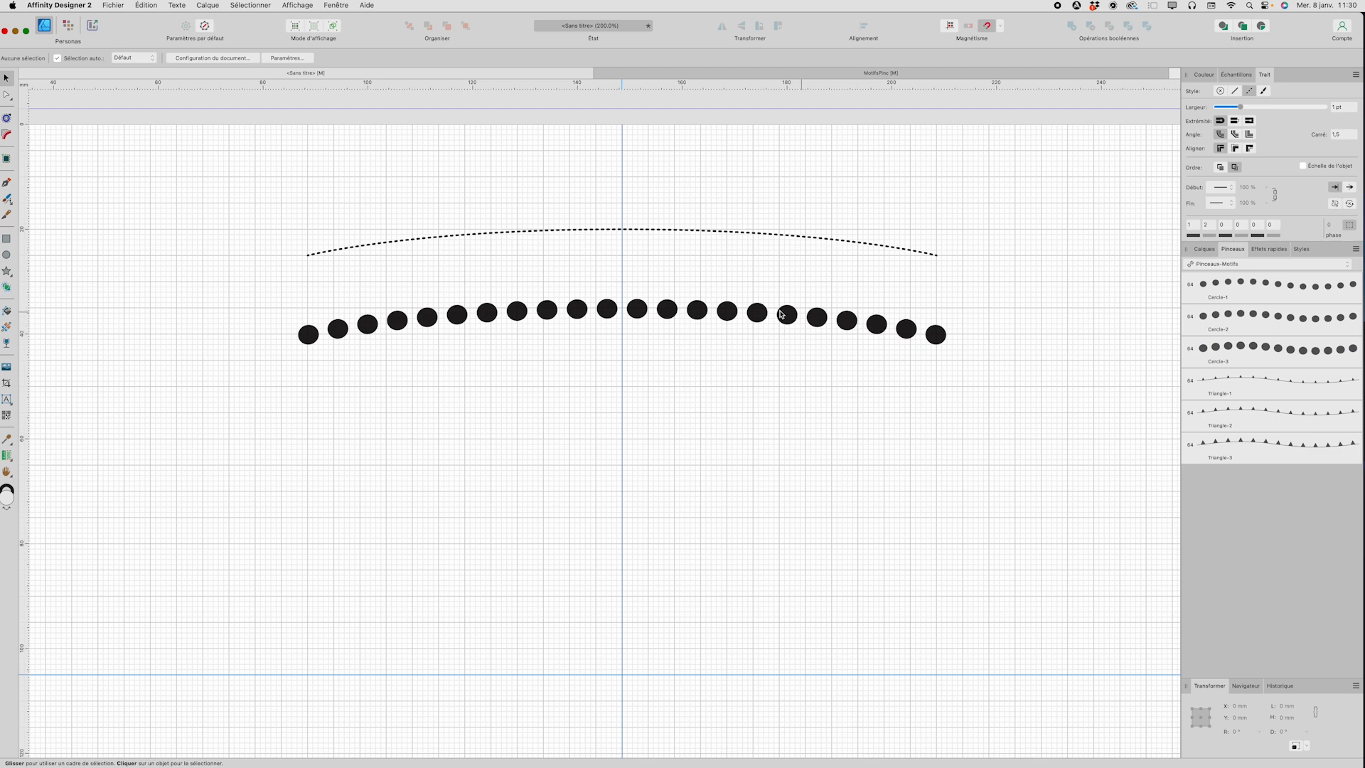
Apply the Cercle-1, Cercle-2 and Cercle-3 pattern brushes one after another to the dotted arc.
{"action": "left_click", "coordinate": [744, 313]}
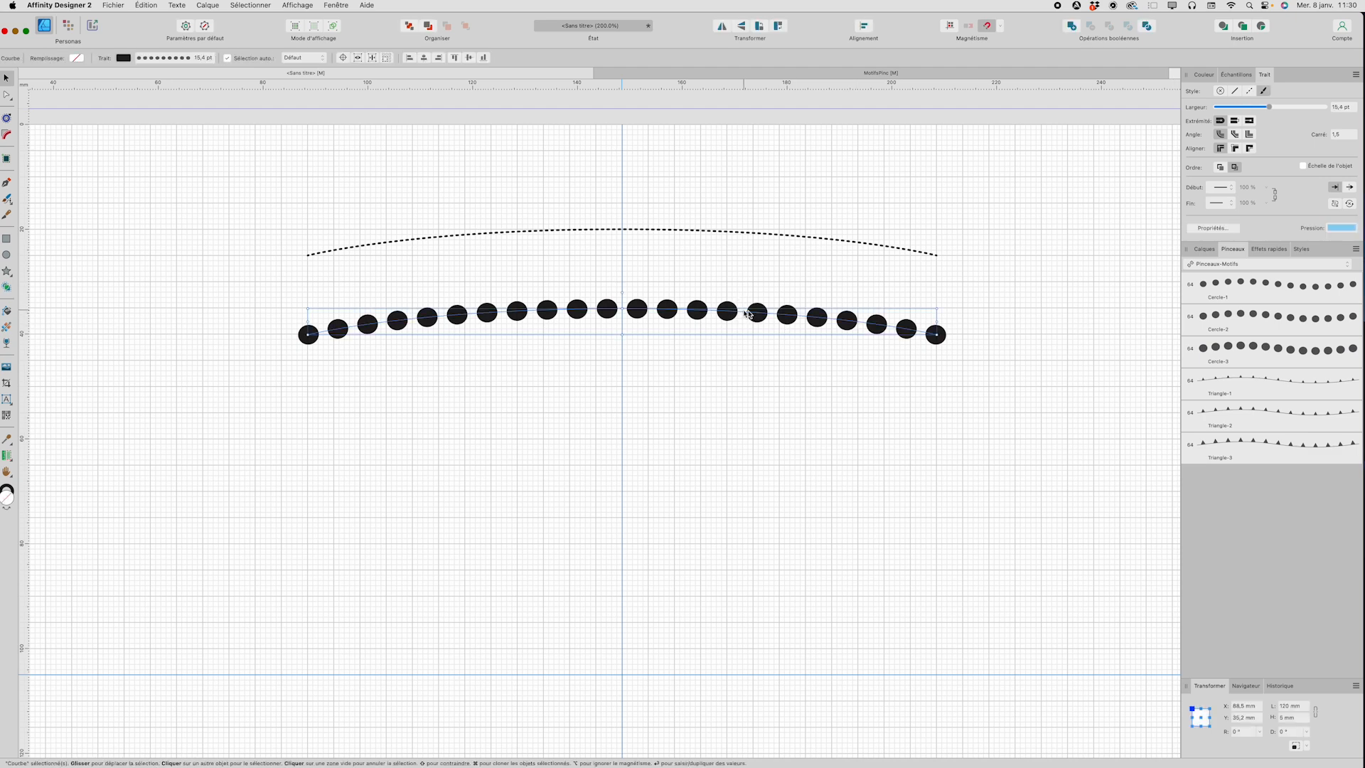
{"action": "left_click", "coordinate": [1294, 295]}
{"action": "left_click", "coordinate": [1299, 319]}
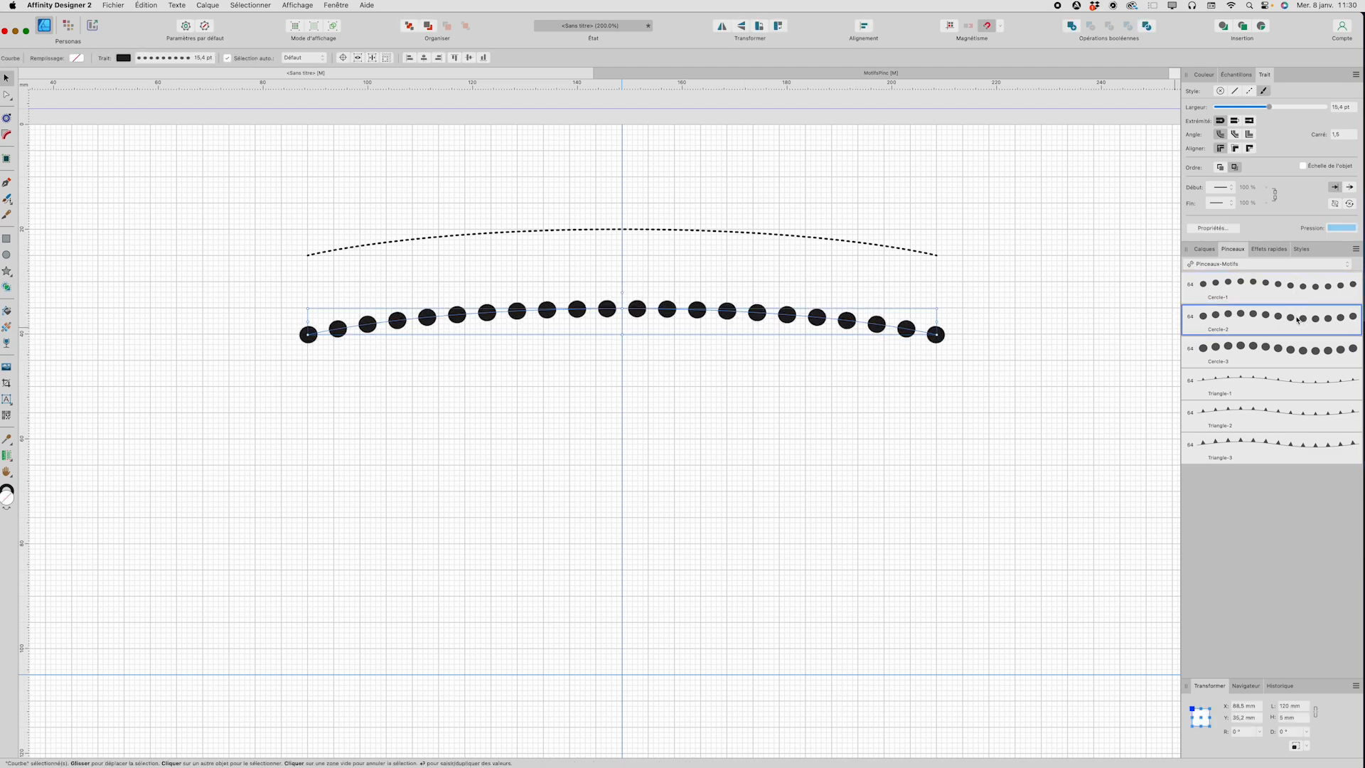
{"action": "left_click", "coordinate": [1284, 357]}
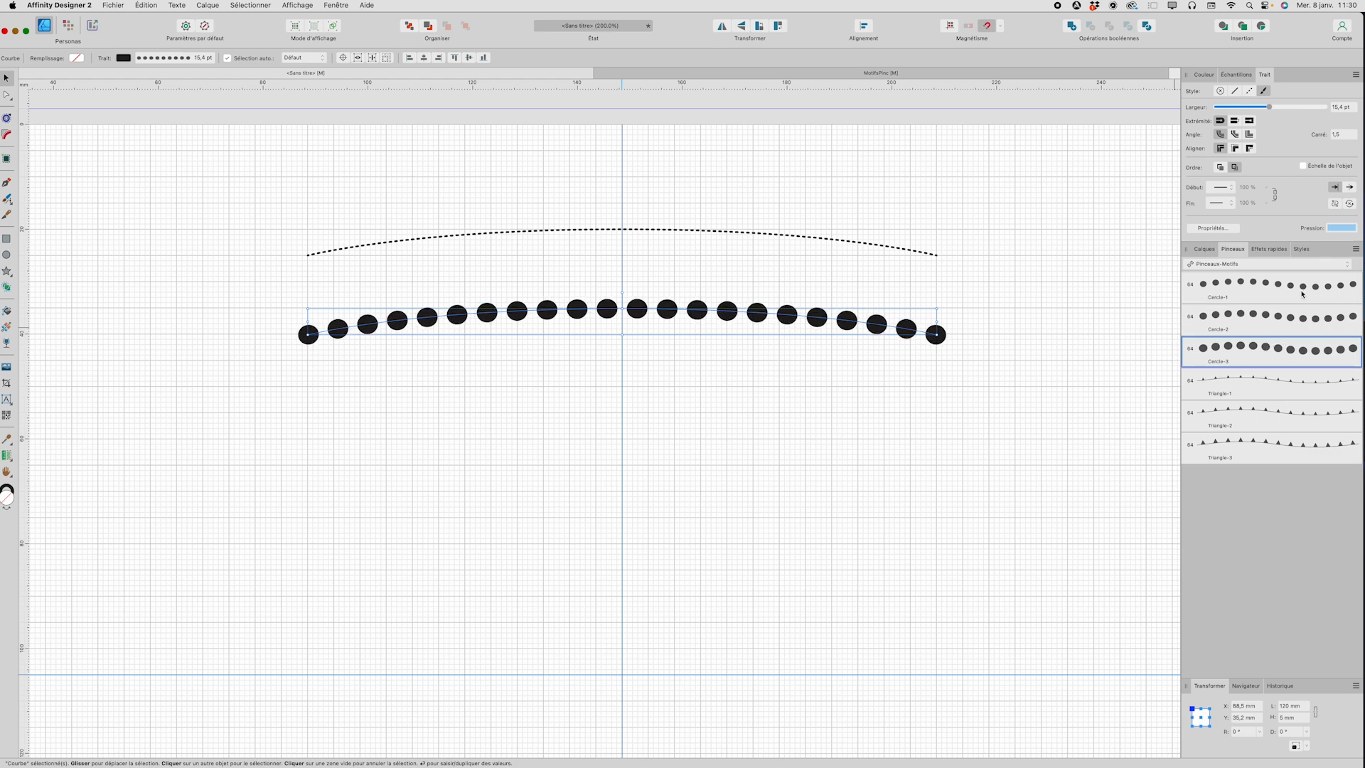
Examine the circle and triangle pattern artboards in the MotifsPinc document, and return to the untitled drawing.
{"action": "left_click", "coordinate": [685, 73]}
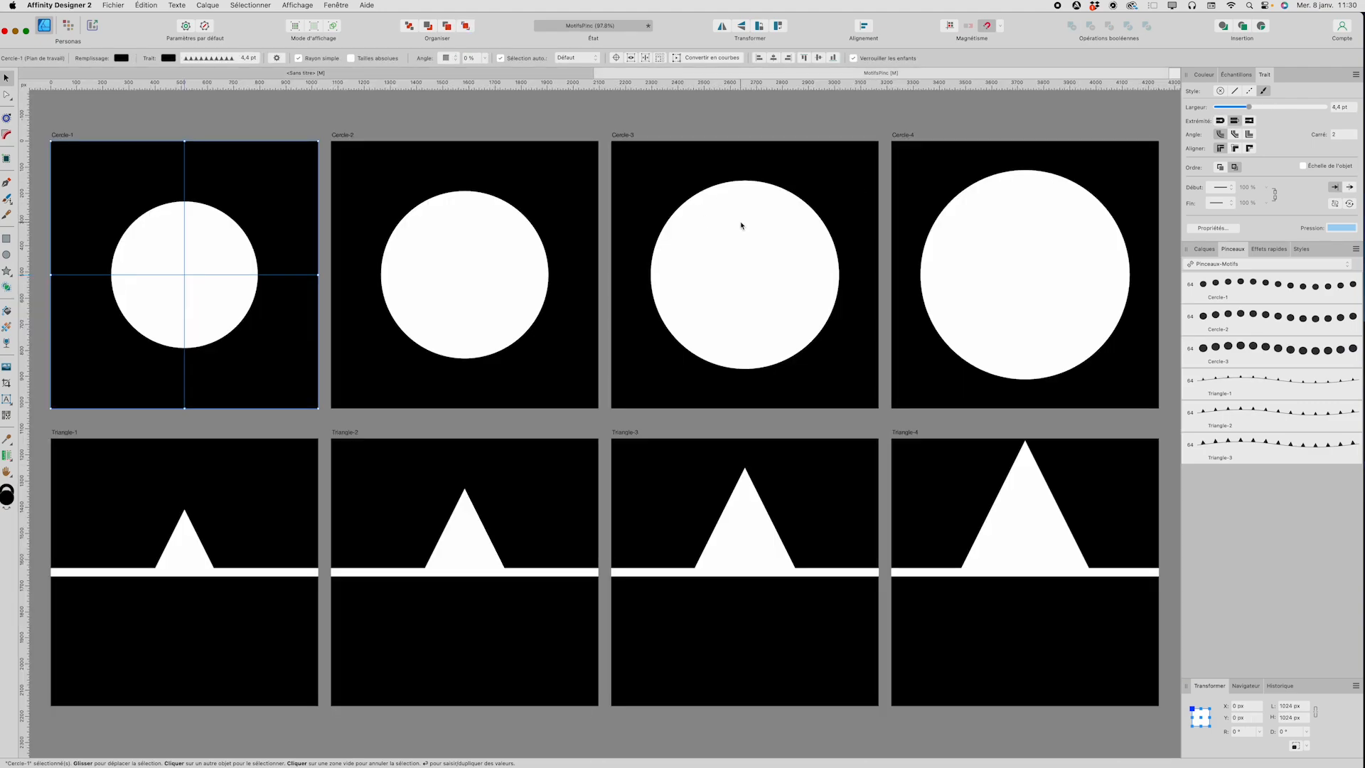
{"action": "key", "text": "super+minus"}
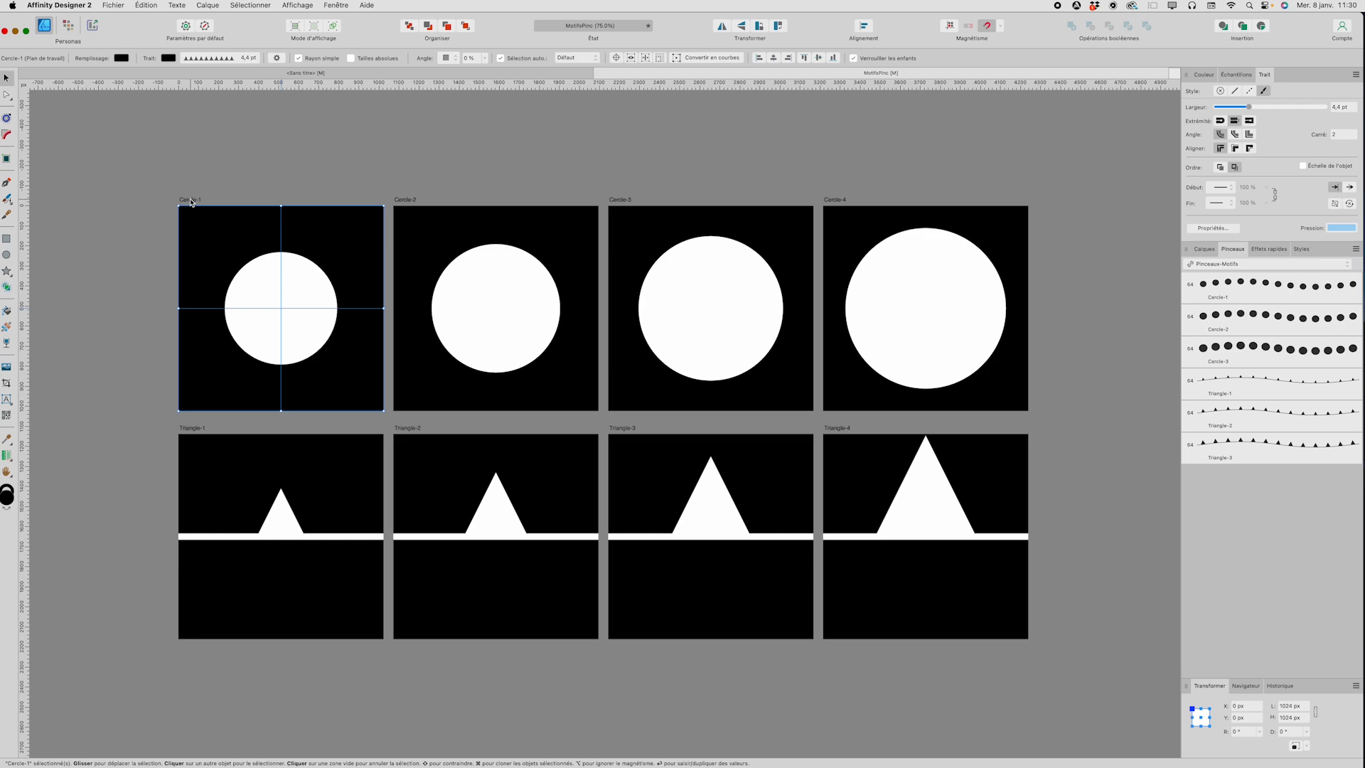
{"action": "left_click", "coordinate": [283, 72]}
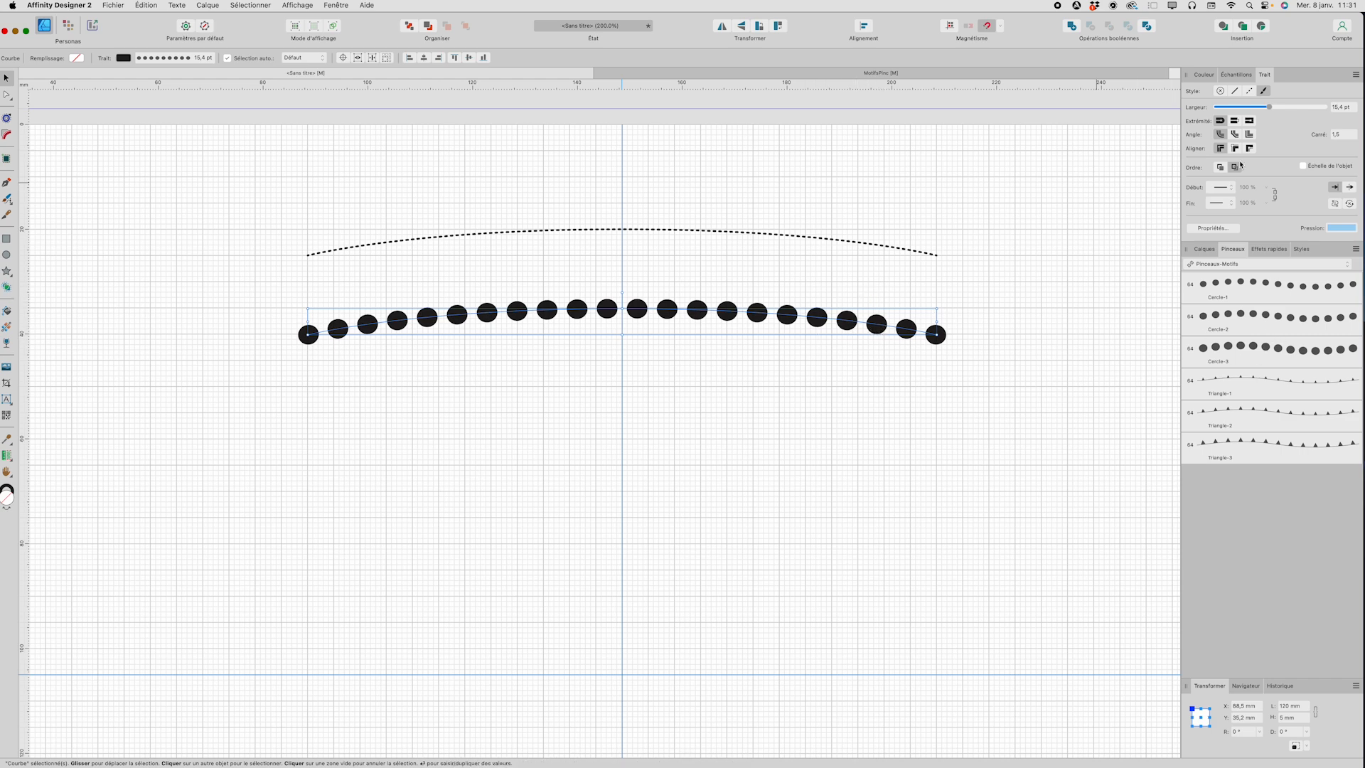
Recolour the dotted arc's stroke with the teal swatch from the Mes Couleurs palette, and deselect it.
{"action": "left_click", "coordinate": [1237, 75]}
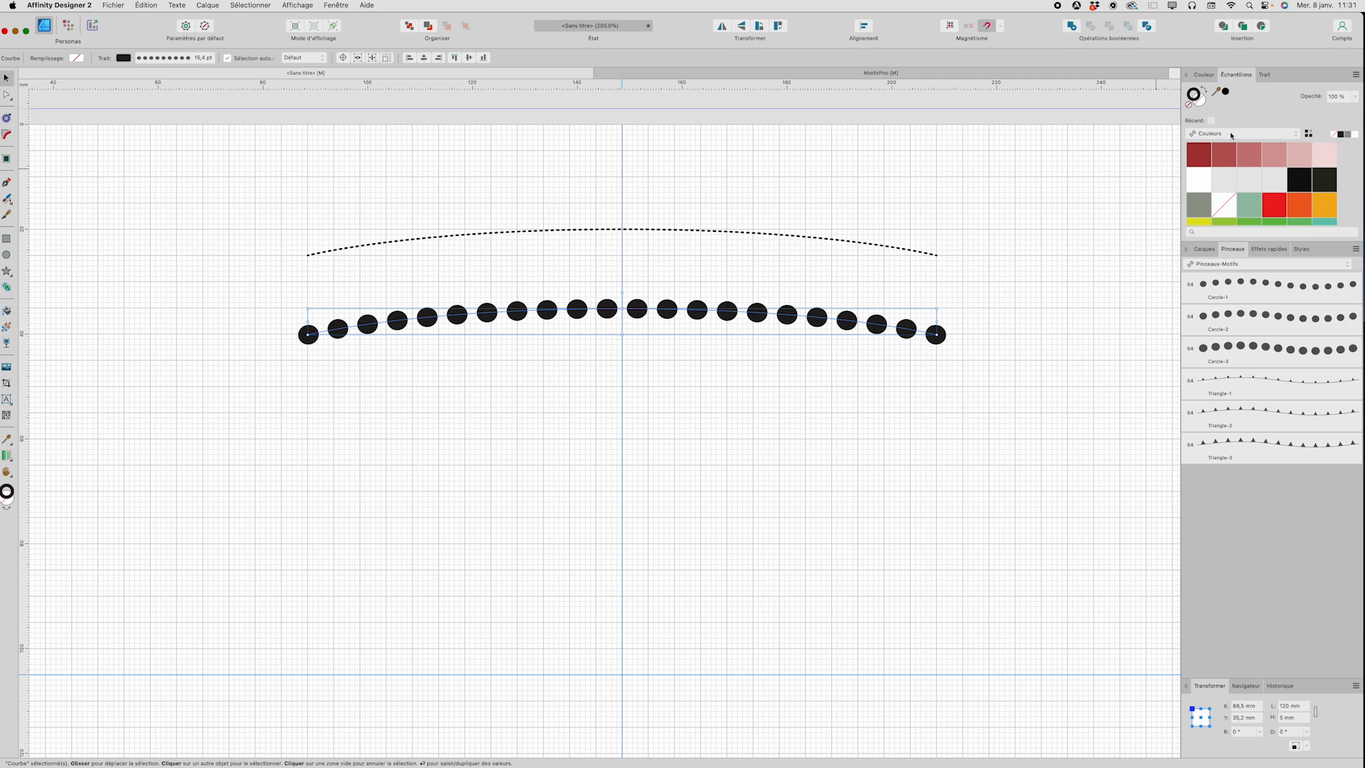
{"action": "left_click", "coordinate": [1233, 135]}
{"action": "left_click", "coordinate": [1224, 165]}
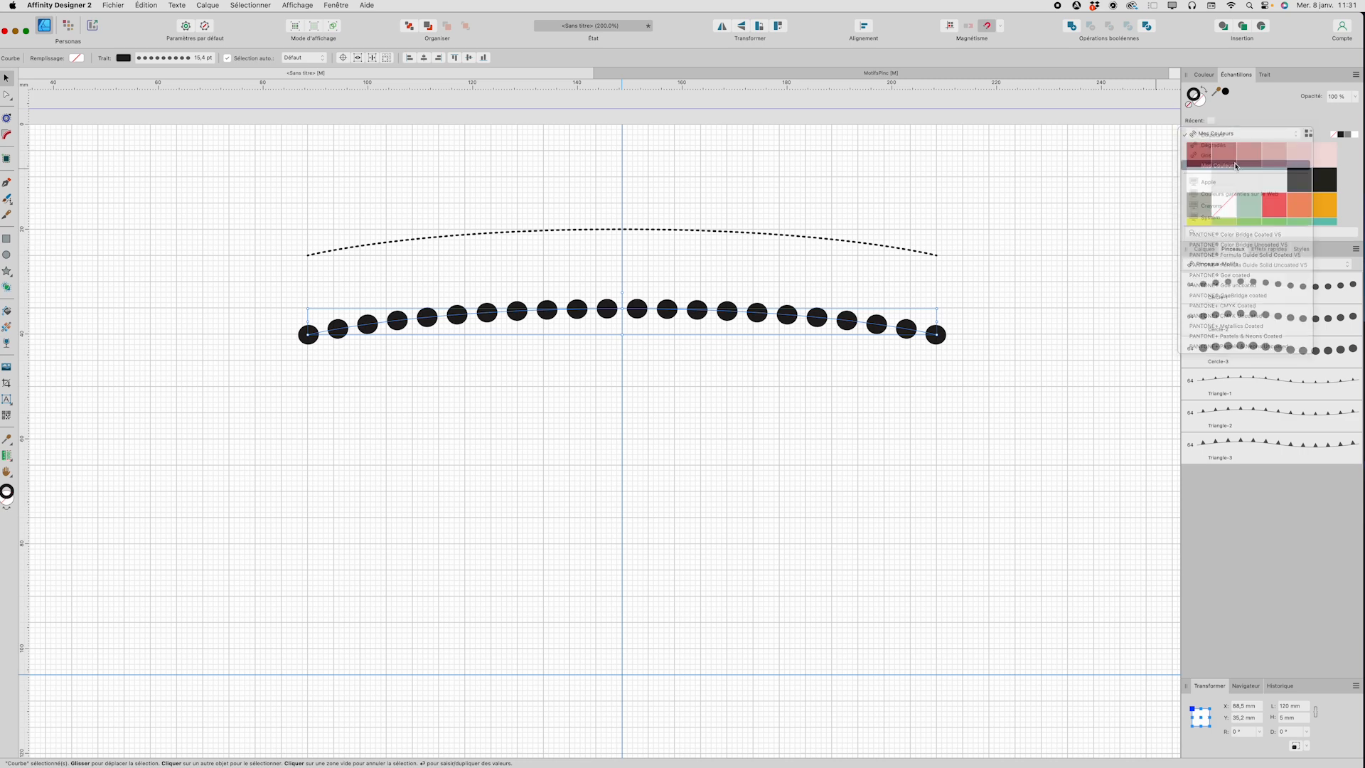
{"action": "left_click", "coordinate": [1326, 157]}
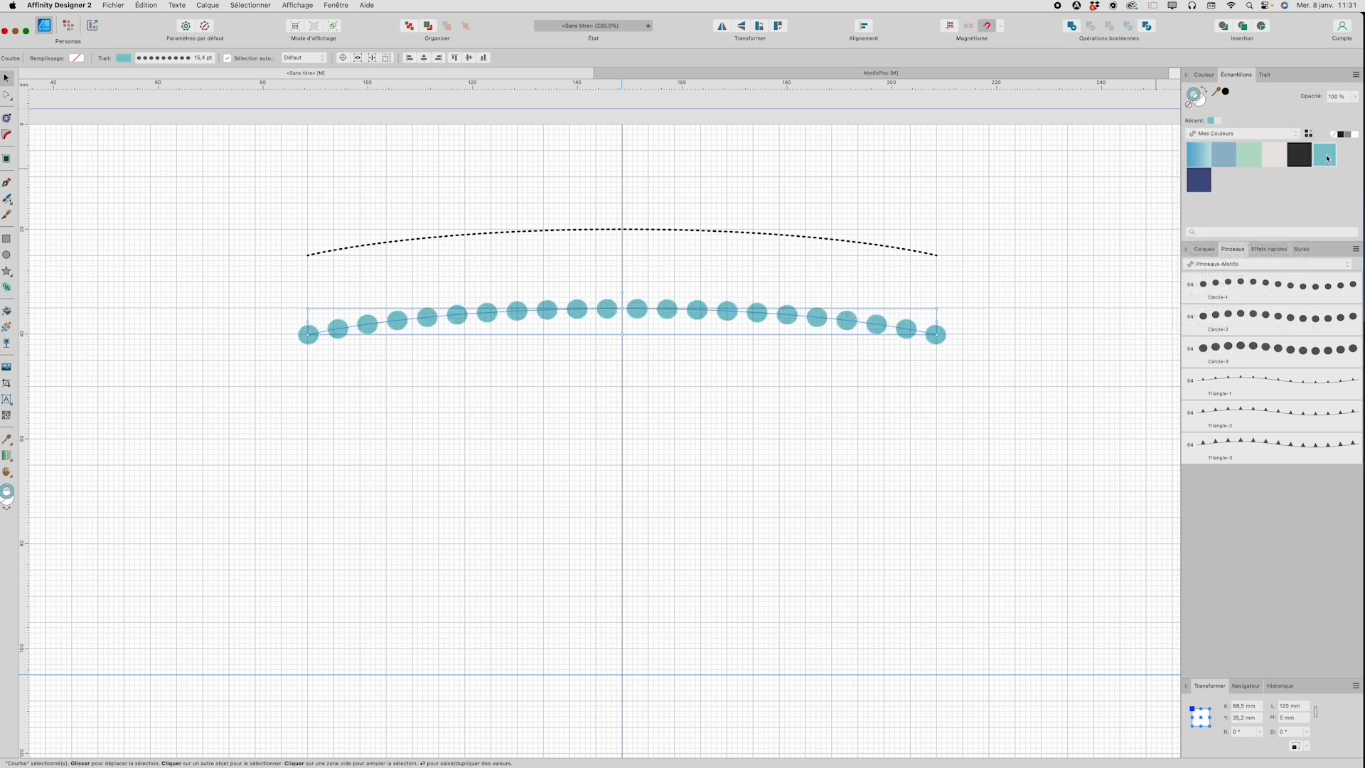
{"action": "left_click", "coordinate": [944, 355]}
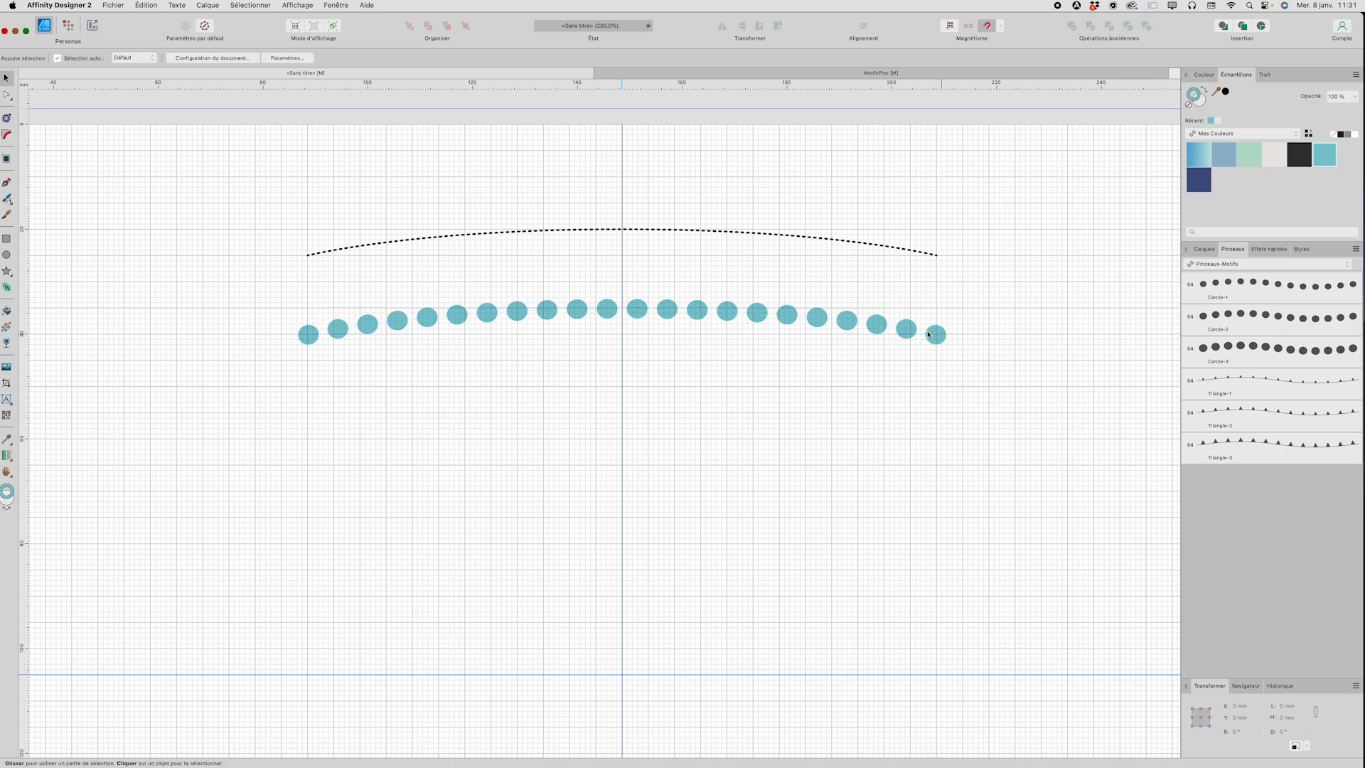
Compare the coloured arc with the MotifsPinc artboards, select the Cercle-1 artboard and show the document's layers.
{"action": "left_click", "coordinate": [762, 75]}
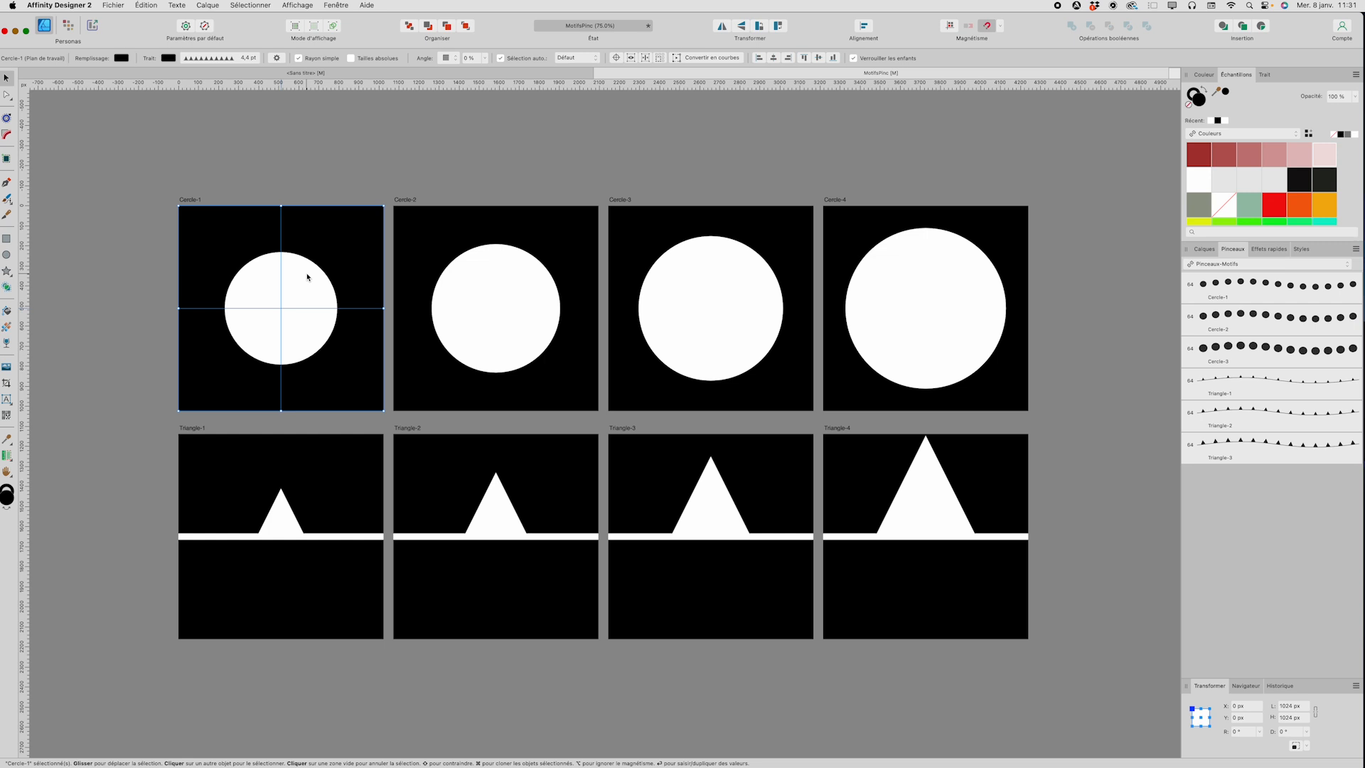
{"action": "left_click", "coordinate": [306, 73]}
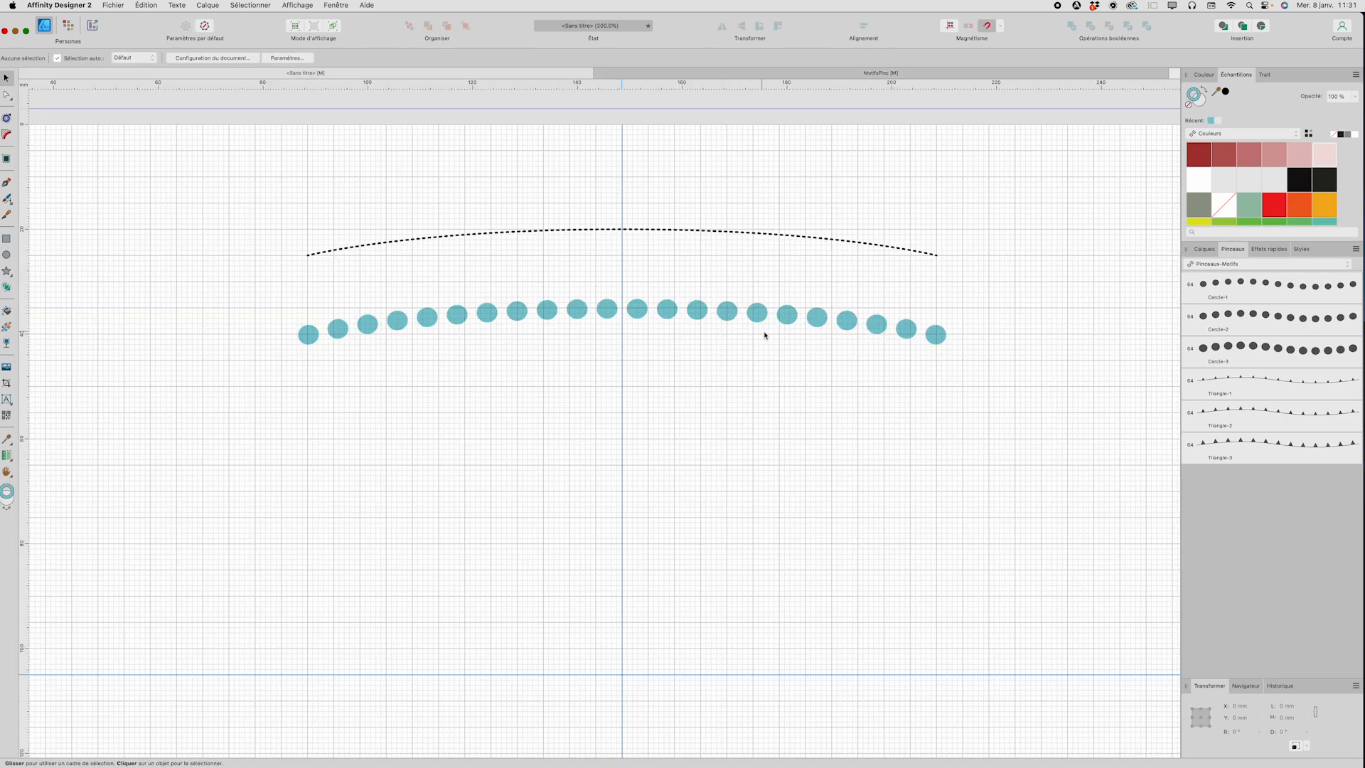
{"action": "left_click", "coordinate": [683, 73]}
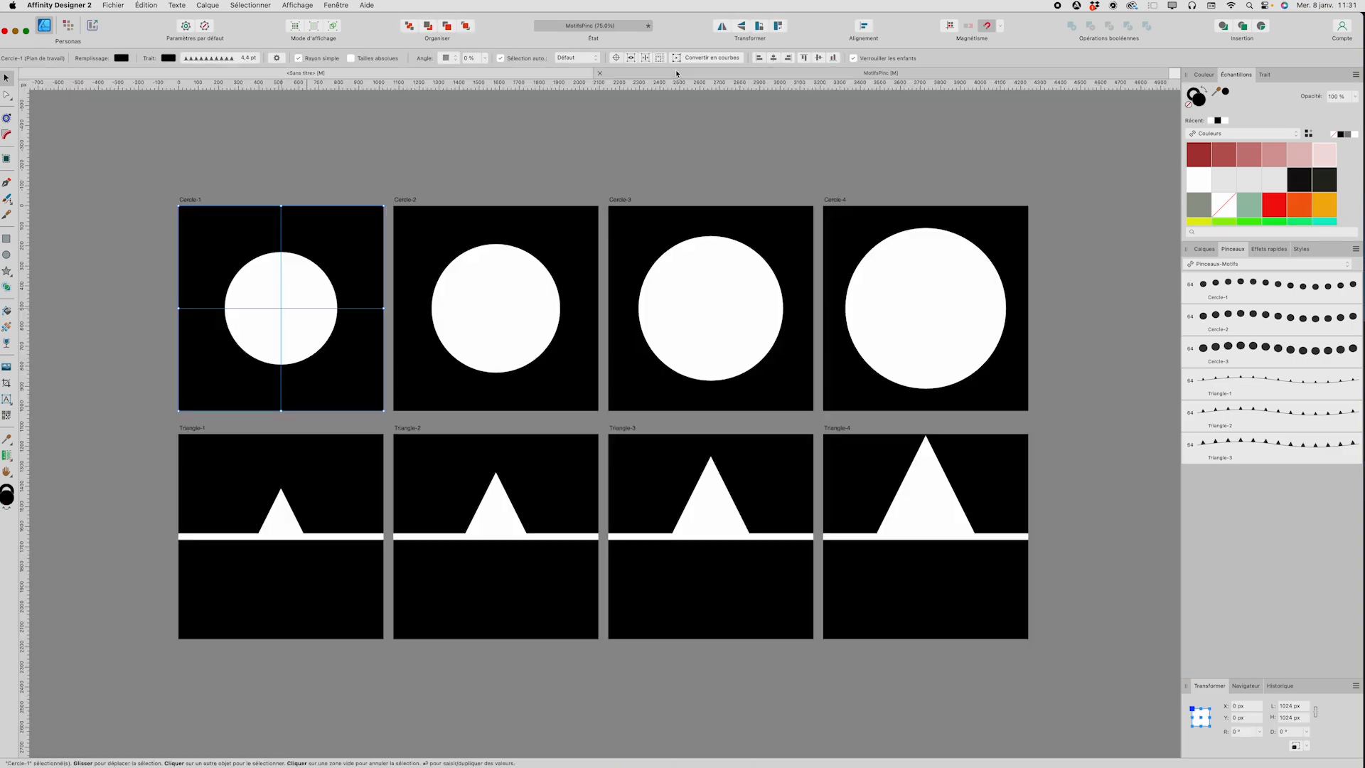
{"action": "left_click", "coordinate": [254, 216]}
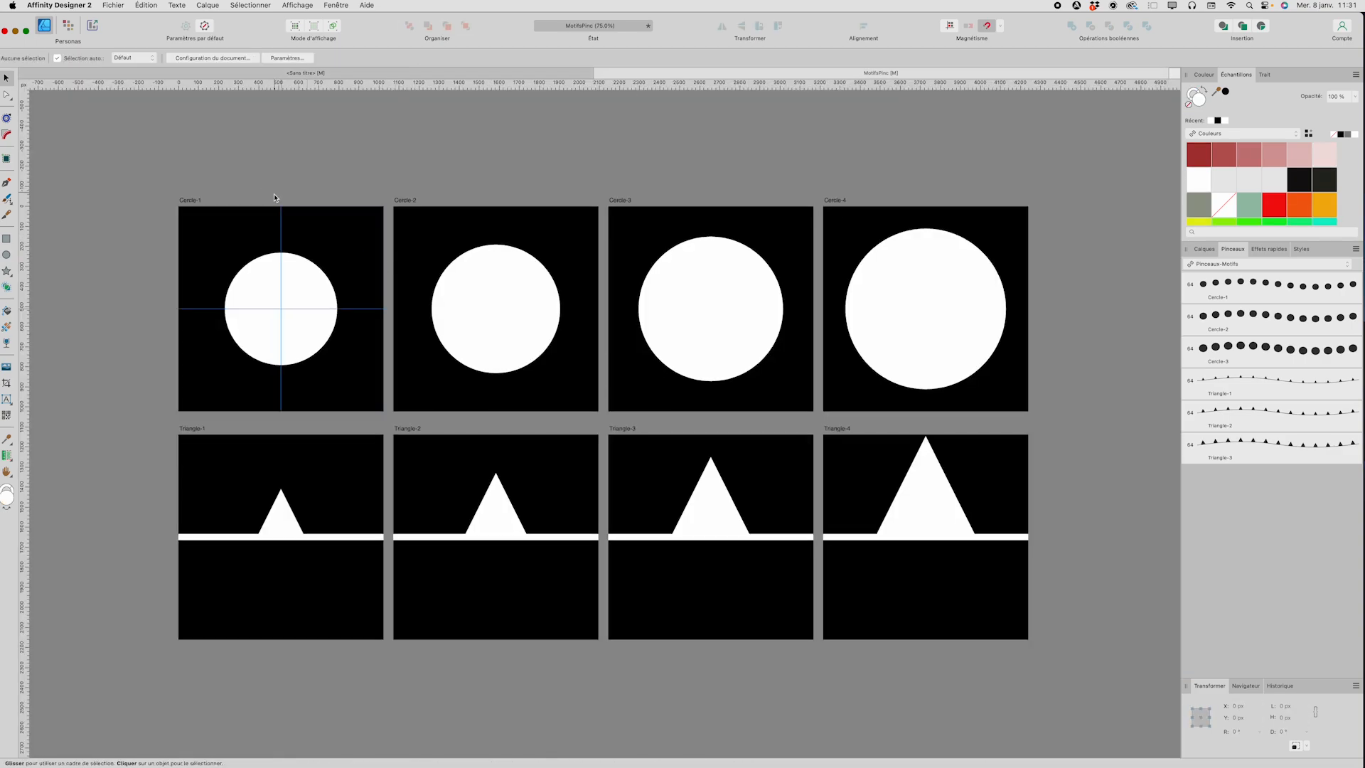
{"action": "left_click", "coordinate": [190, 200]}
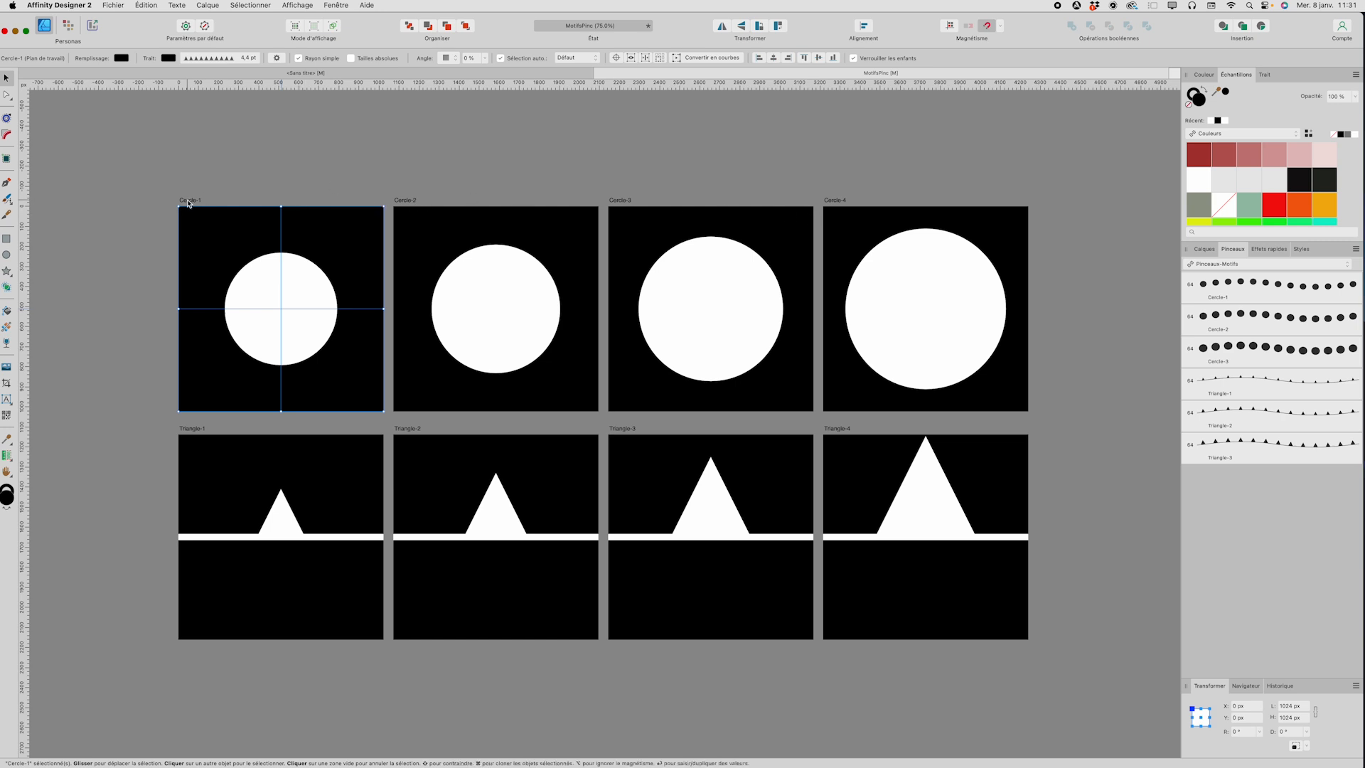
{"action": "left_click", "coordinate": [1211, 250]}
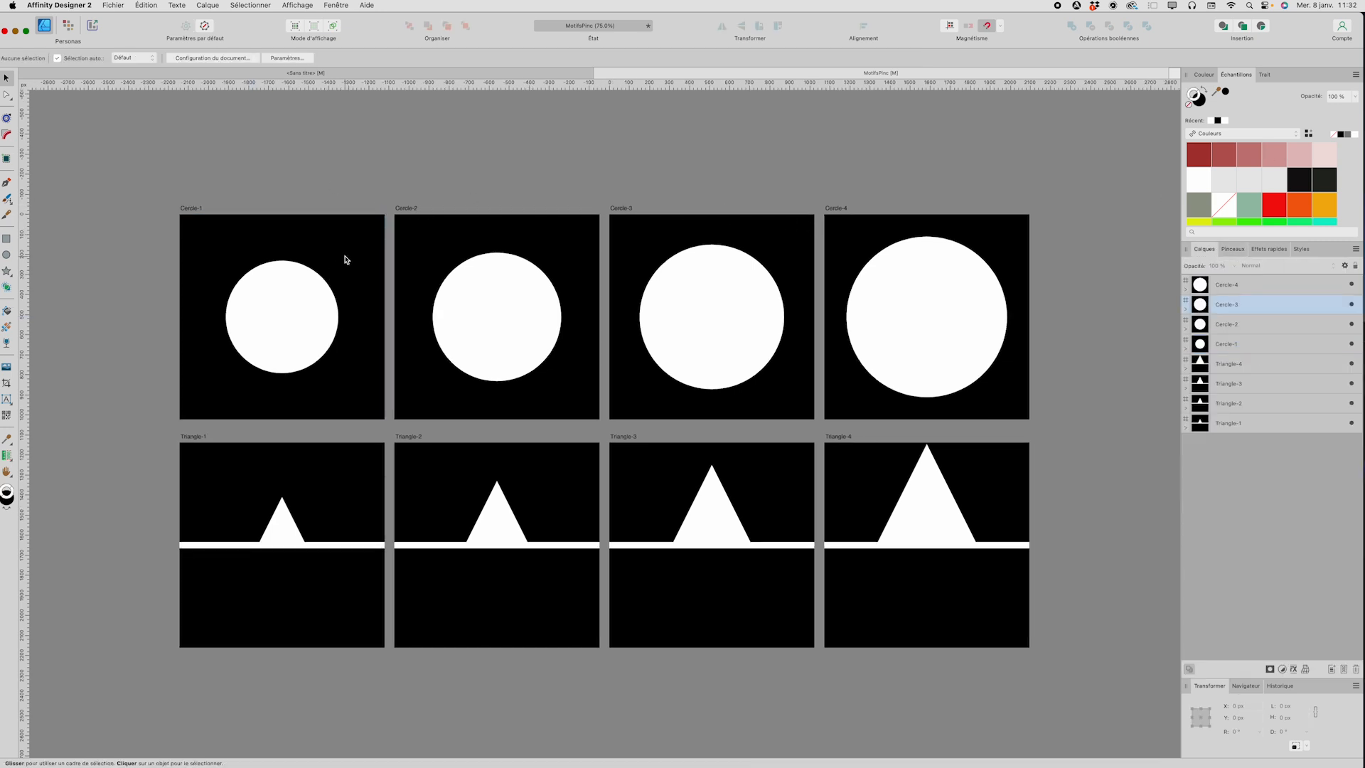
Try a dark red background fill on the Cercle-1 artboard, and undo it.
{"action": "left_click", "coordinate": [202, 214]}
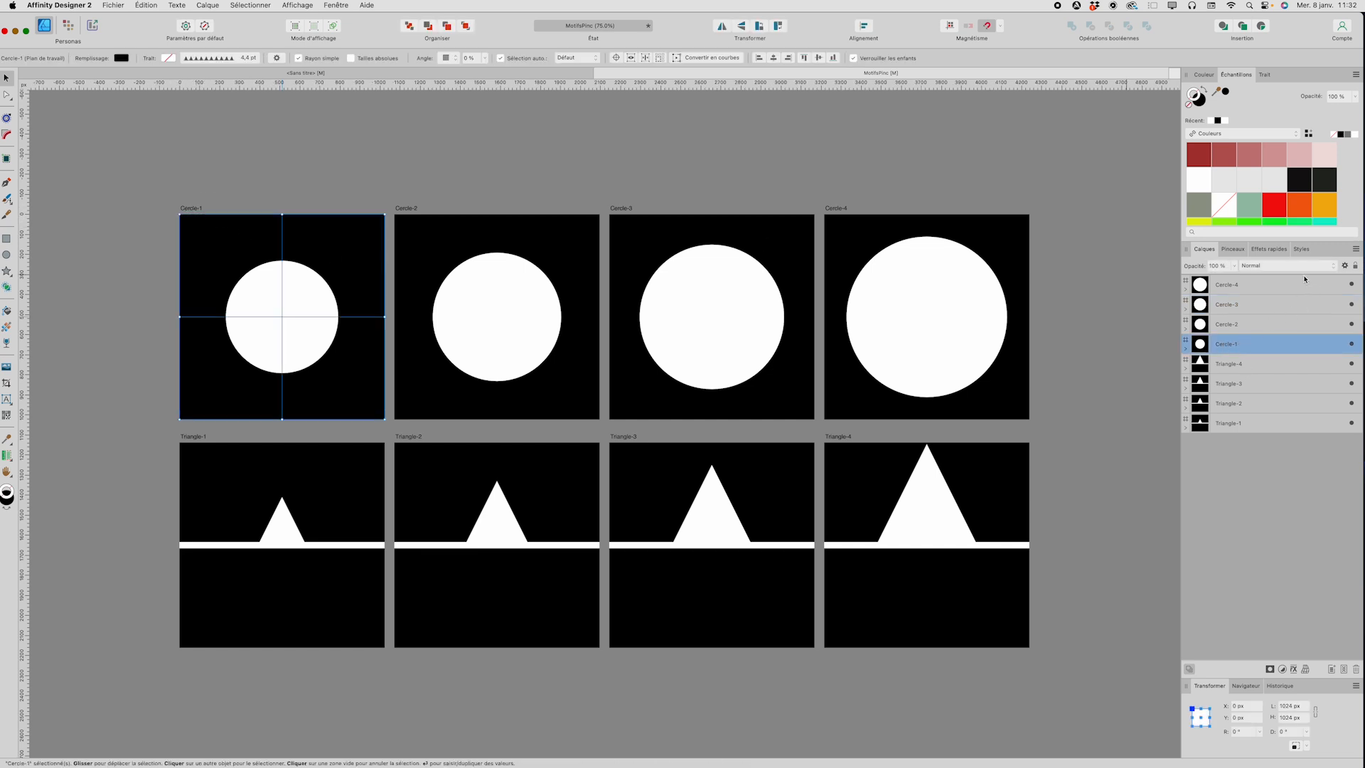
{"action": "left_click", "coordinate": [1200, 100]}
{"action": "double_click", "coordinate": [1201, 99]}
{"action": "left_click", "coordinate": [994, 117]}
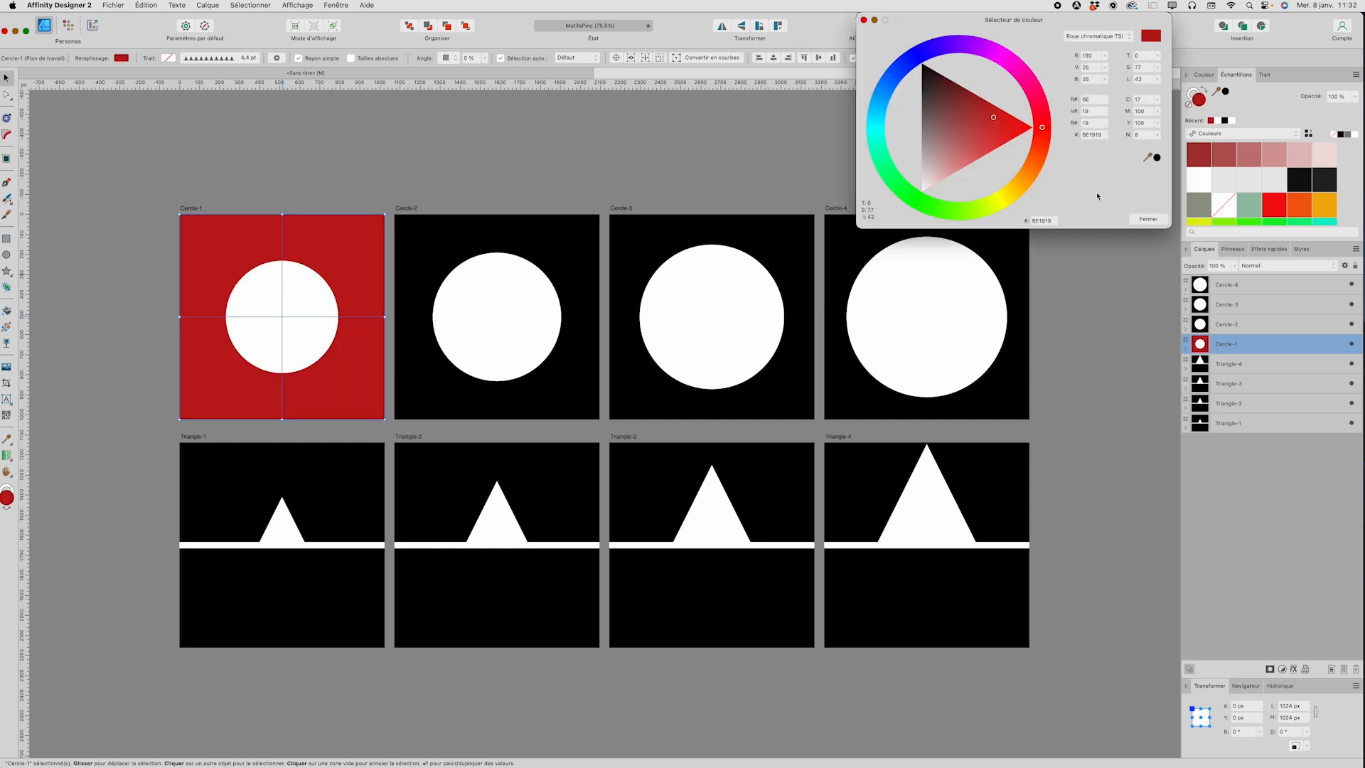
{"action": "key", "text": "super+z"}
{"action": "left_click", "coordinate": [1146, 219]}
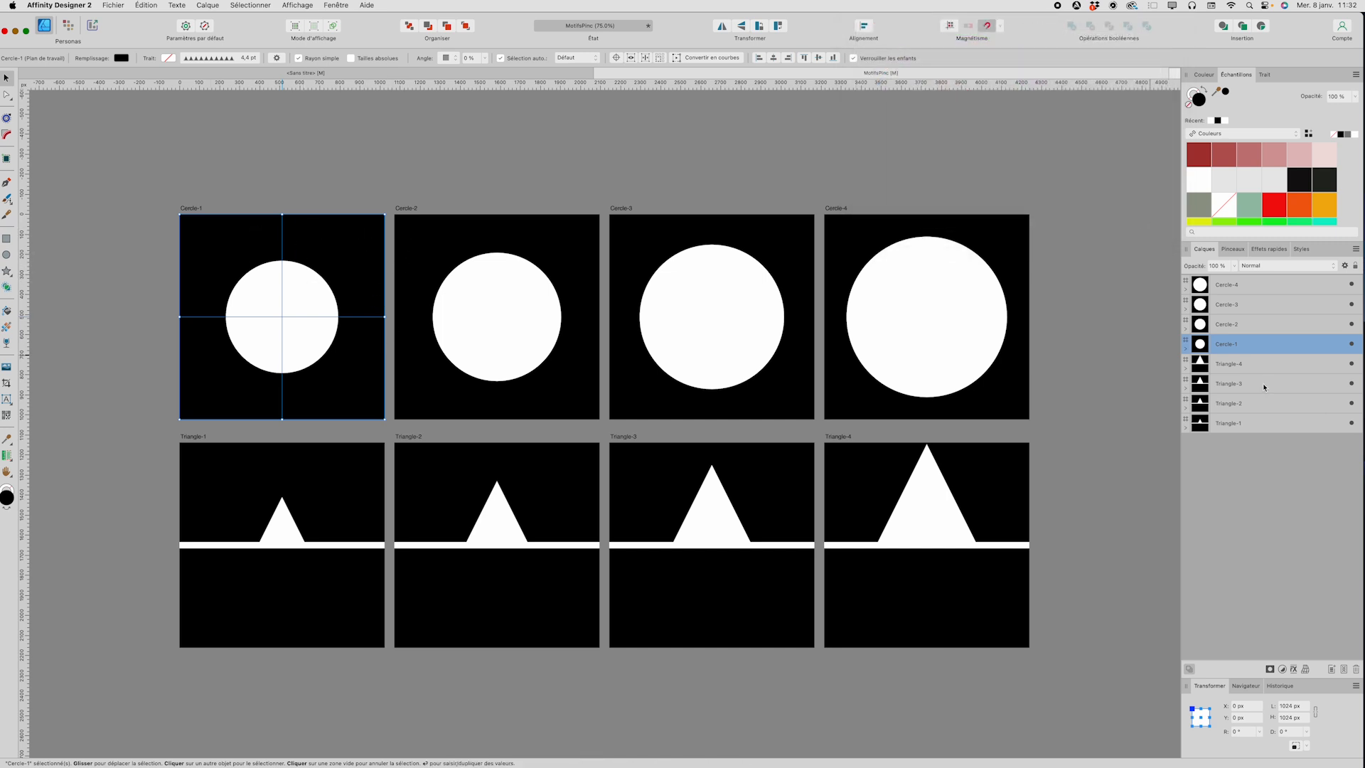
Expand the Cercle-1 and Cercle-2 artboards in the layer list to inspect their ellipses.
{"action": "left_click", "coordinate": [1186, 346]}
{"action": "left_click", "coordinate": [1229, 363]}
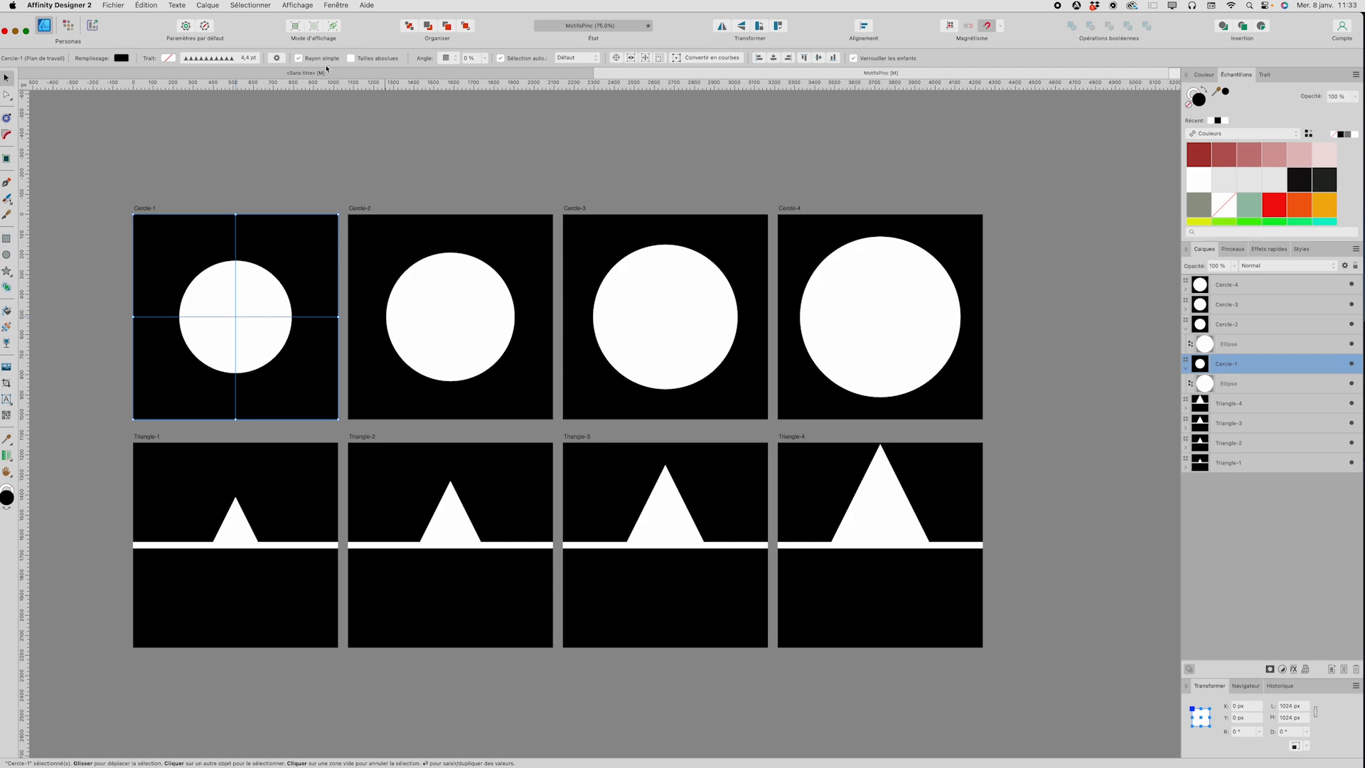
Return to the untitled drawing and try the Triangle-2 brush from Pinceaux-Motifs on the dotted arc.
{"action": "left_click", "coordinate": [321, 72]}
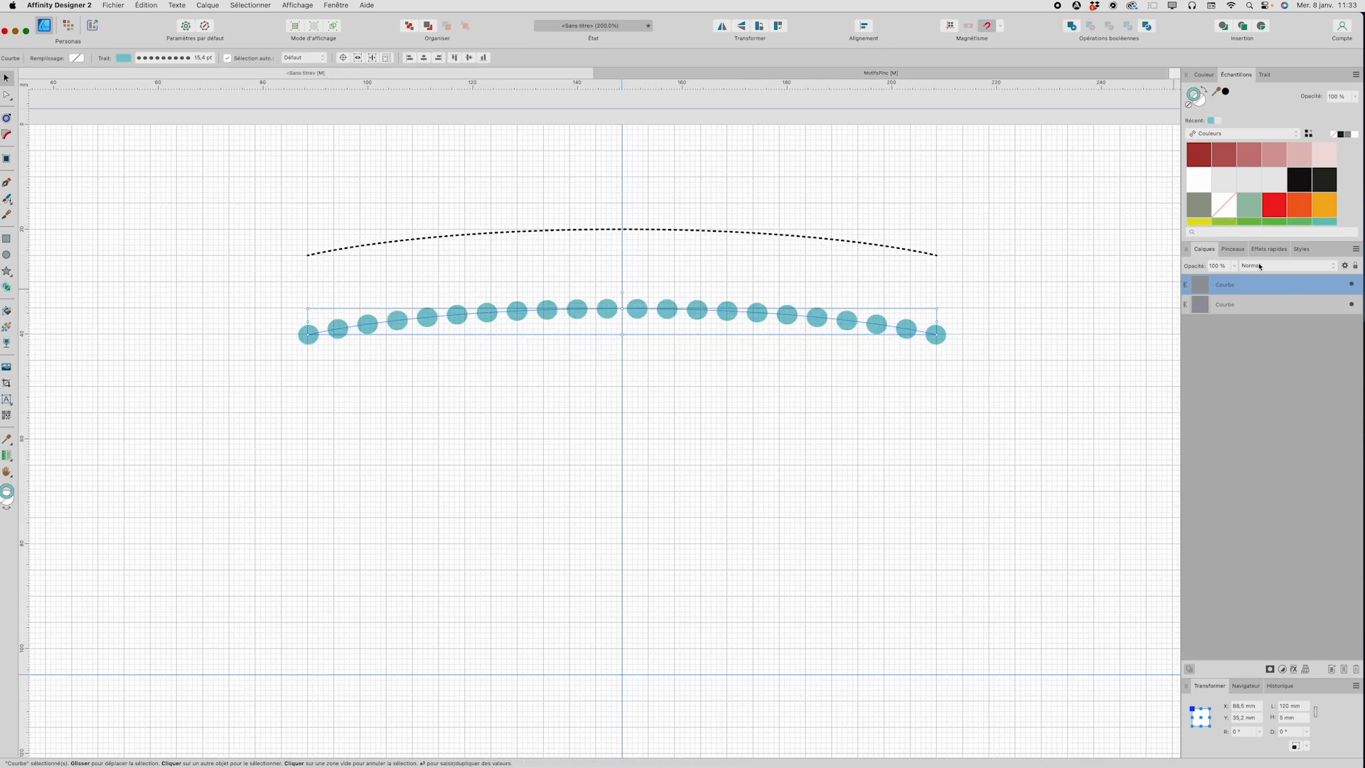
{"action": "left_click", "coordinate": [1233, 250]}
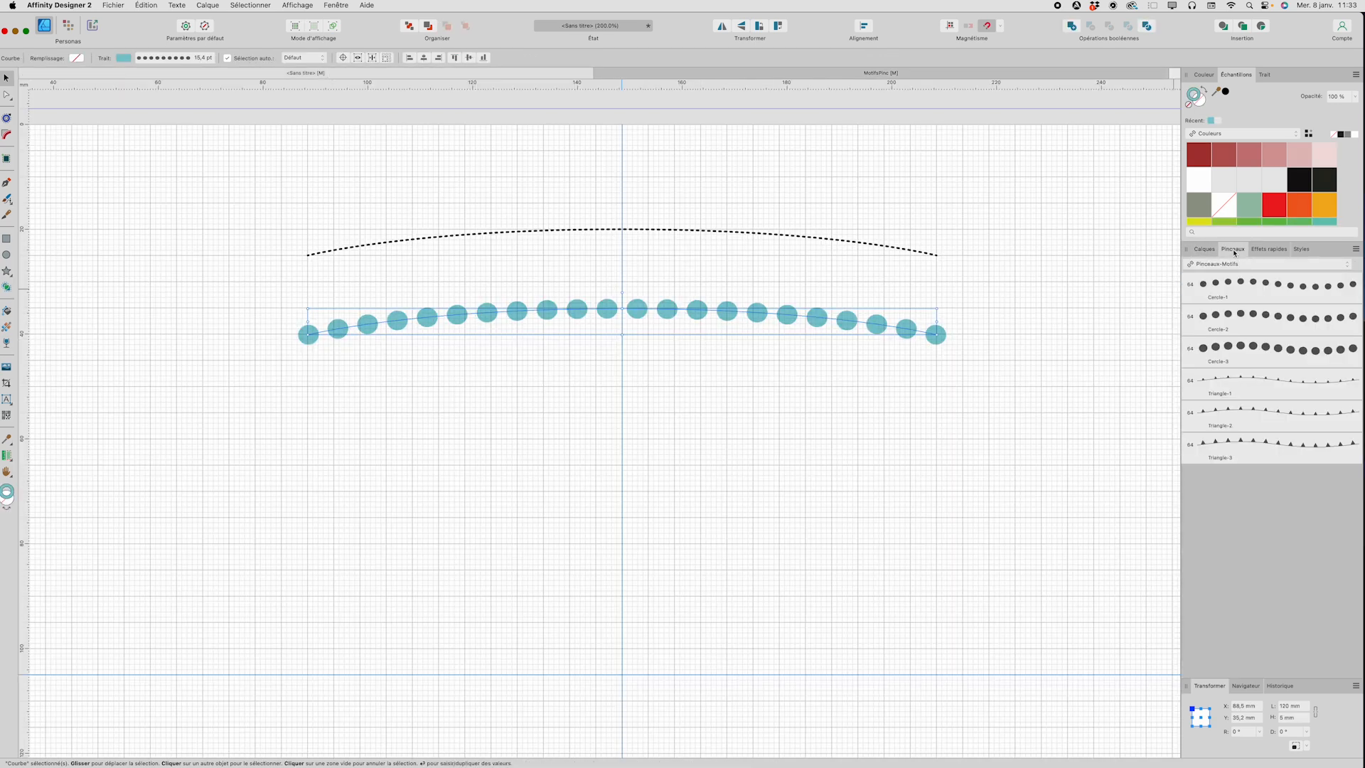
{"action": "left_click", "coordinate": [1301, 422]}
{"action": "left_click", "coordinate": [757, 379]}
{"action": "left_click", "coordinate": [686, 310]}
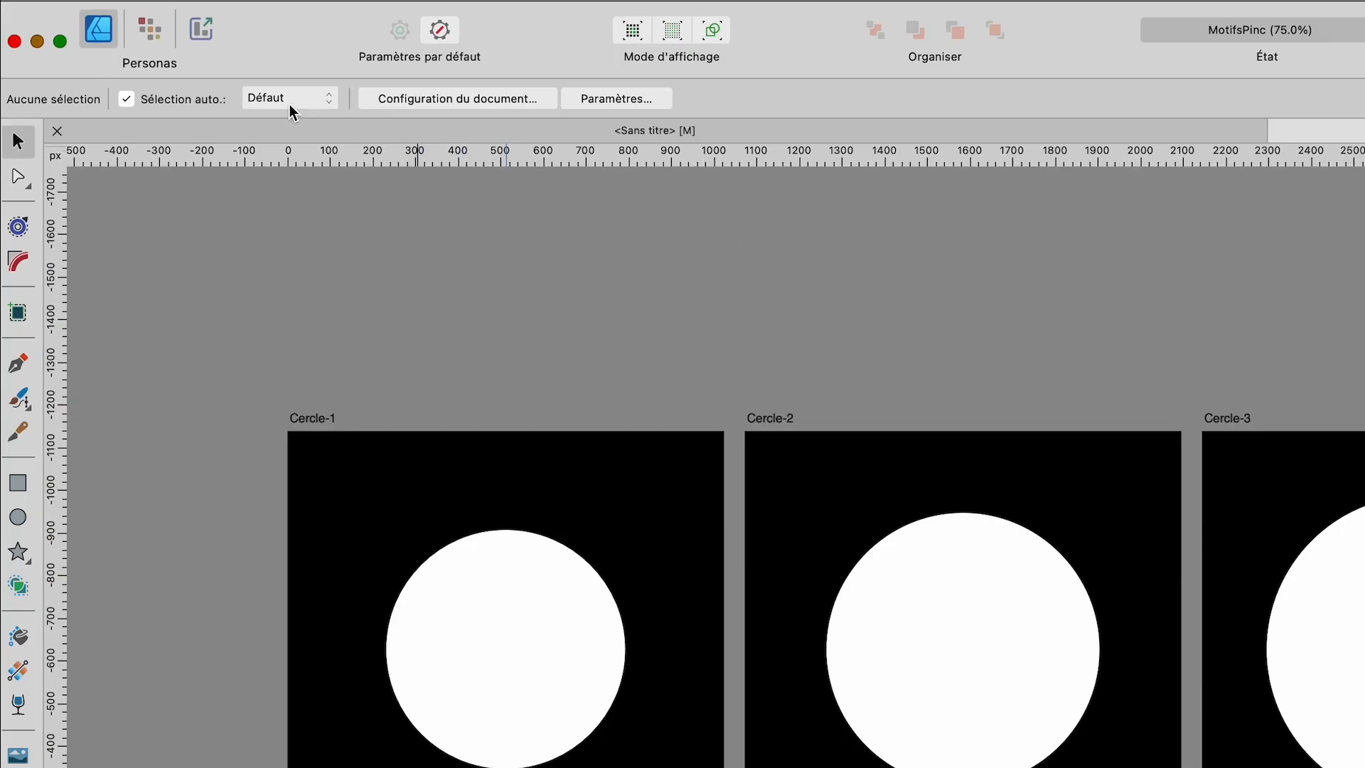
Switch the MotifsPinc document to the Export persona and expand the Cercle-4 slice's export settings.
{"action": "left_click", "coordinate": [203, 33]}
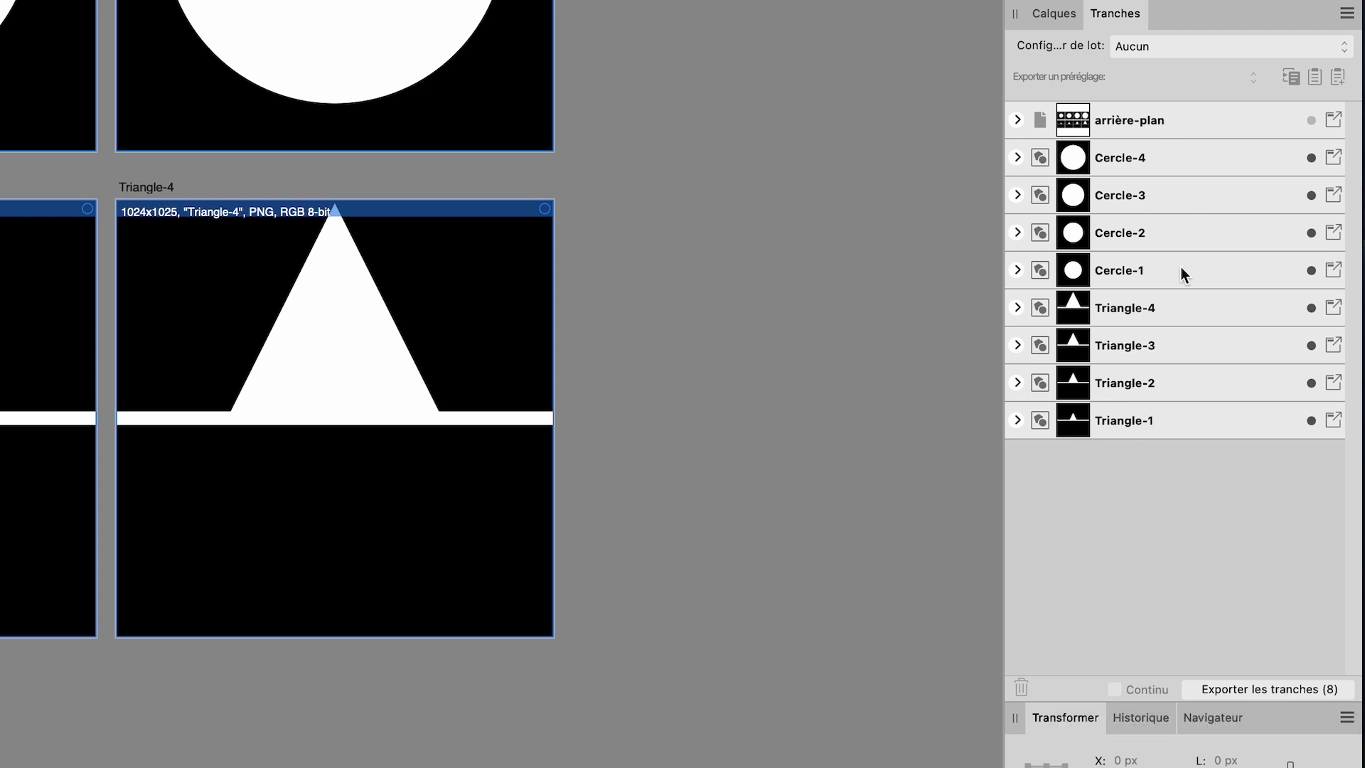
{"action": "left_click", "coordinate": [1018, 158]}
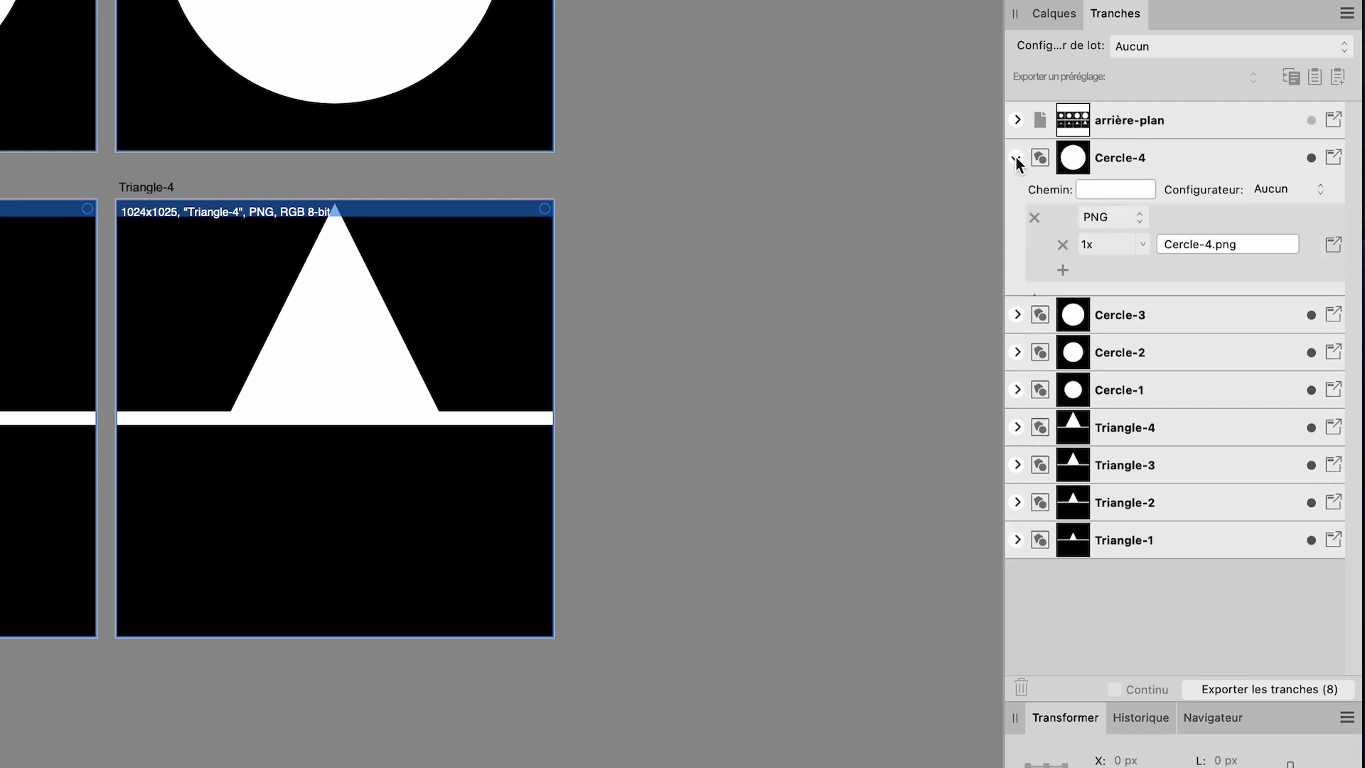
Remove the PNG export format from the Cercle-4, Cercle-3, Cercle-2 and Cercle-1 slices, collapsing each slice's settings.
{"action": "left_click", "coordinate": [1034, 218]}
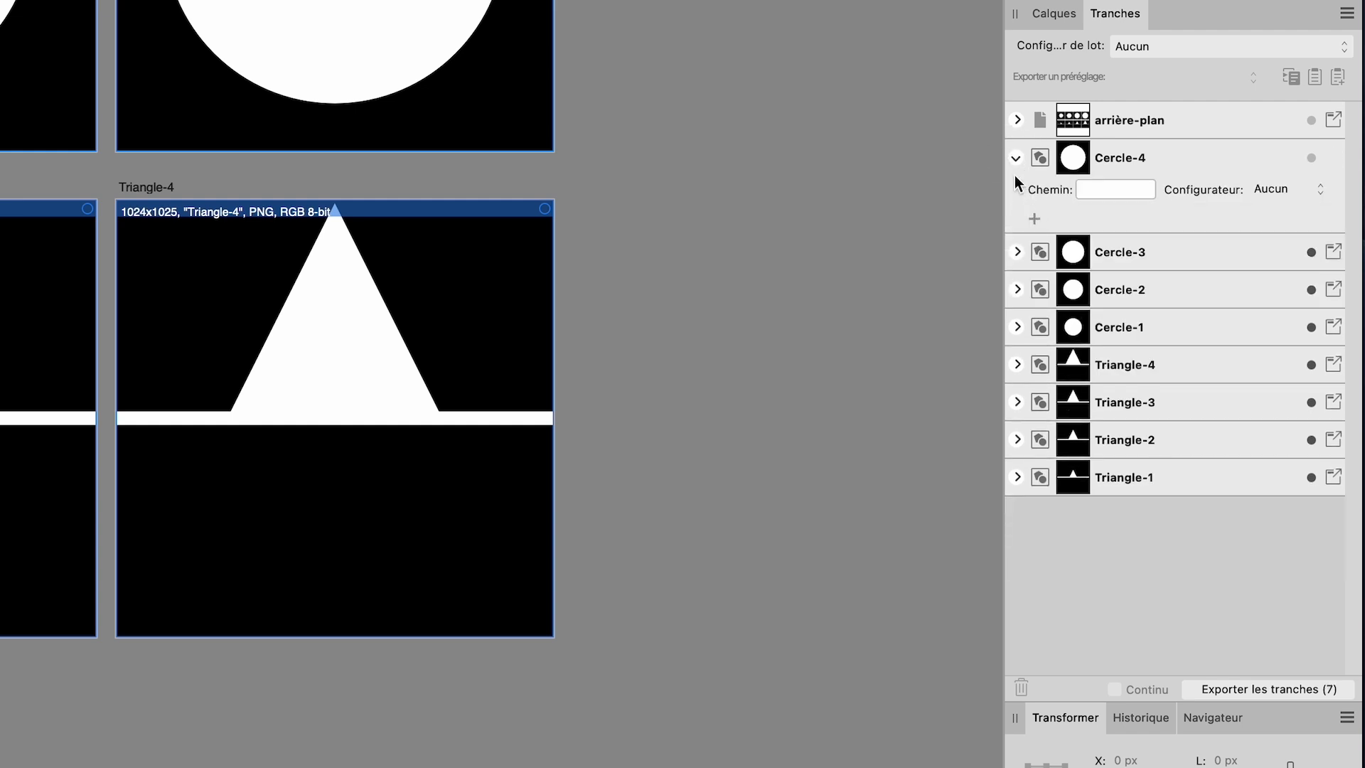
{"action": "left_click", "coordinate": [1016, 158]}
{"action": "left_click", "coordinate": [1018, 196]}
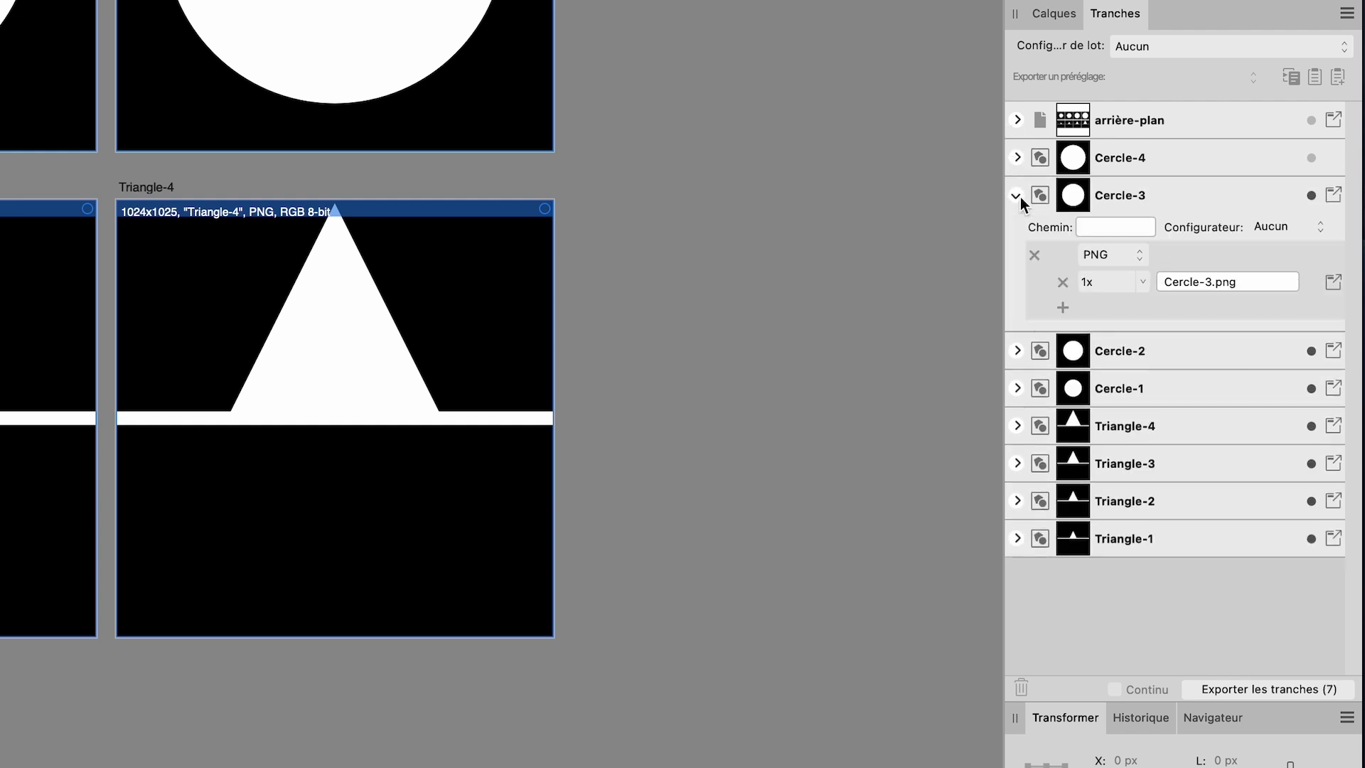
{"action": "left_click", "coordinate": [1035, 256]}
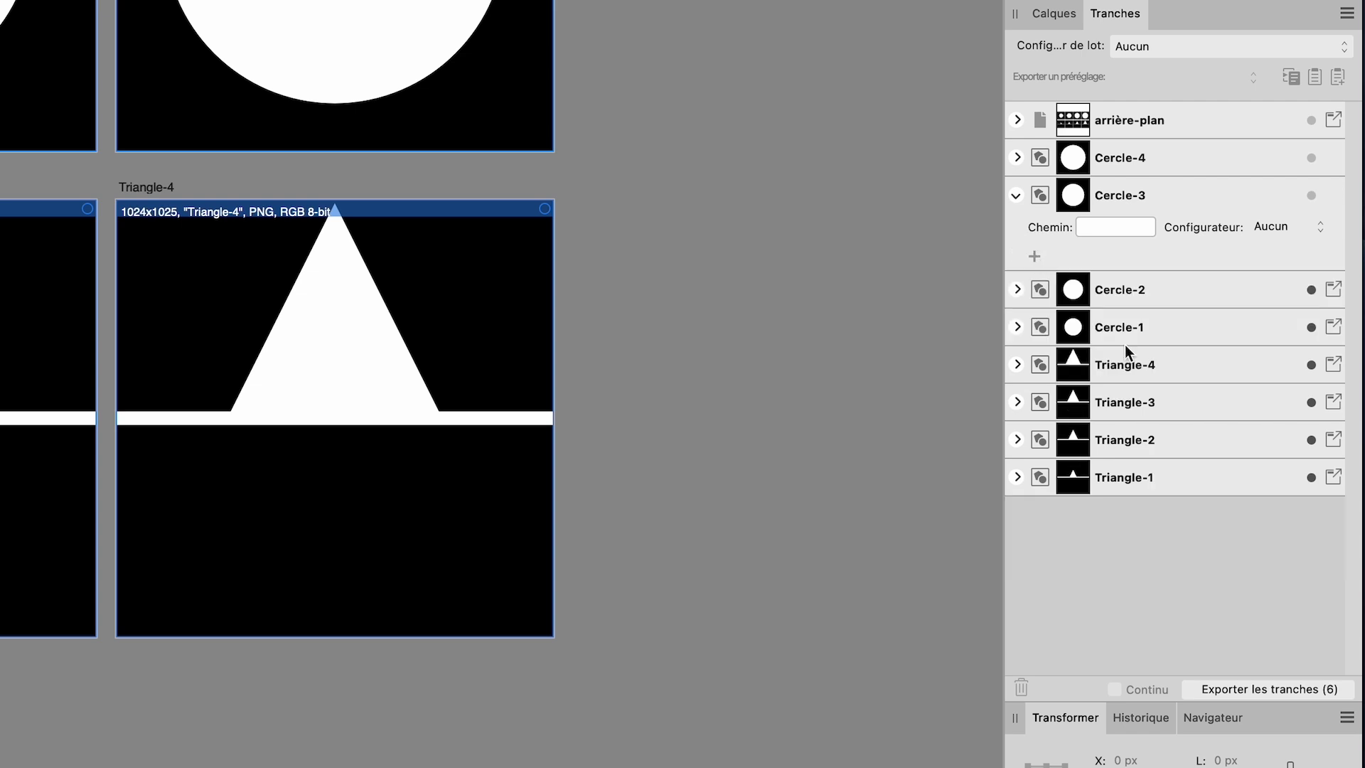
{"action": "left_click", "coordinate": [1018, 196]}
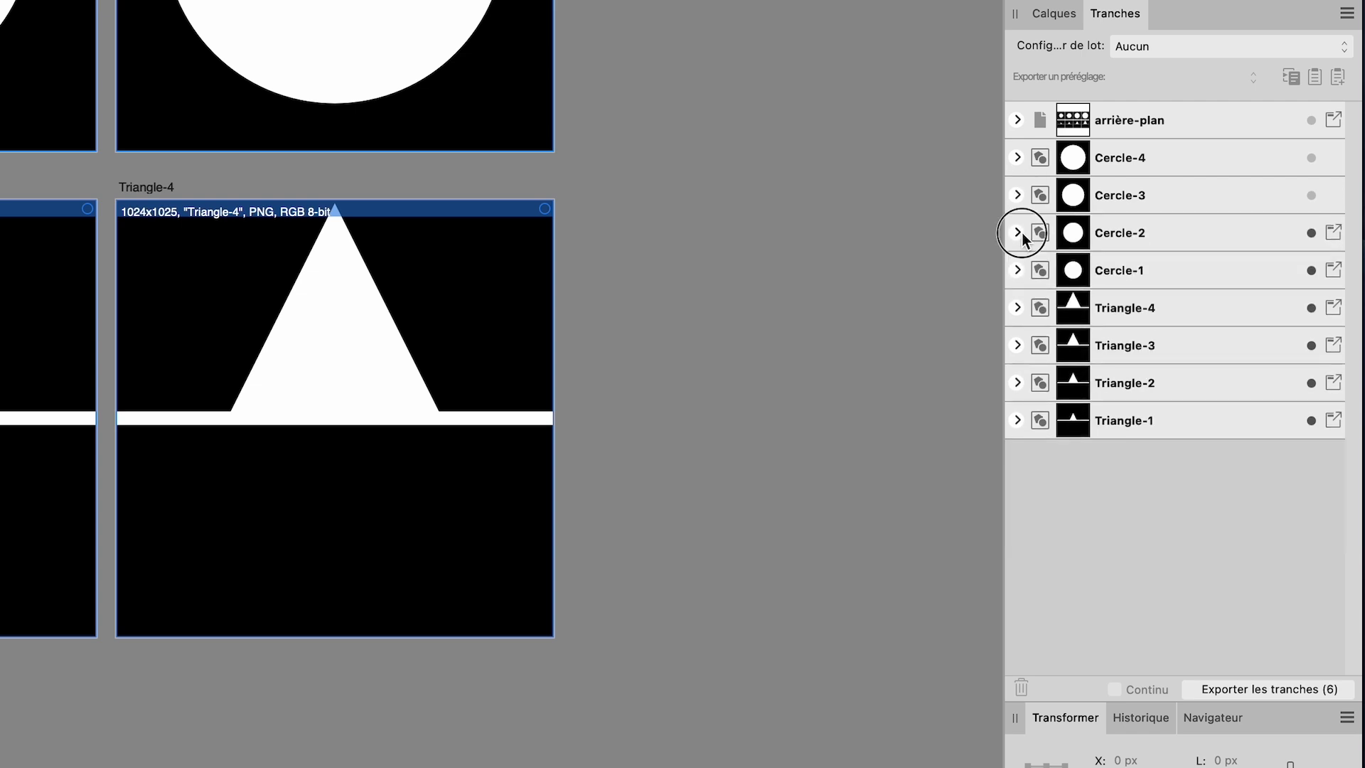
{"action": "left_click", "coordinate": [1018, 233]}
{"action": "left_click", "coordinate": [1035, 291]}
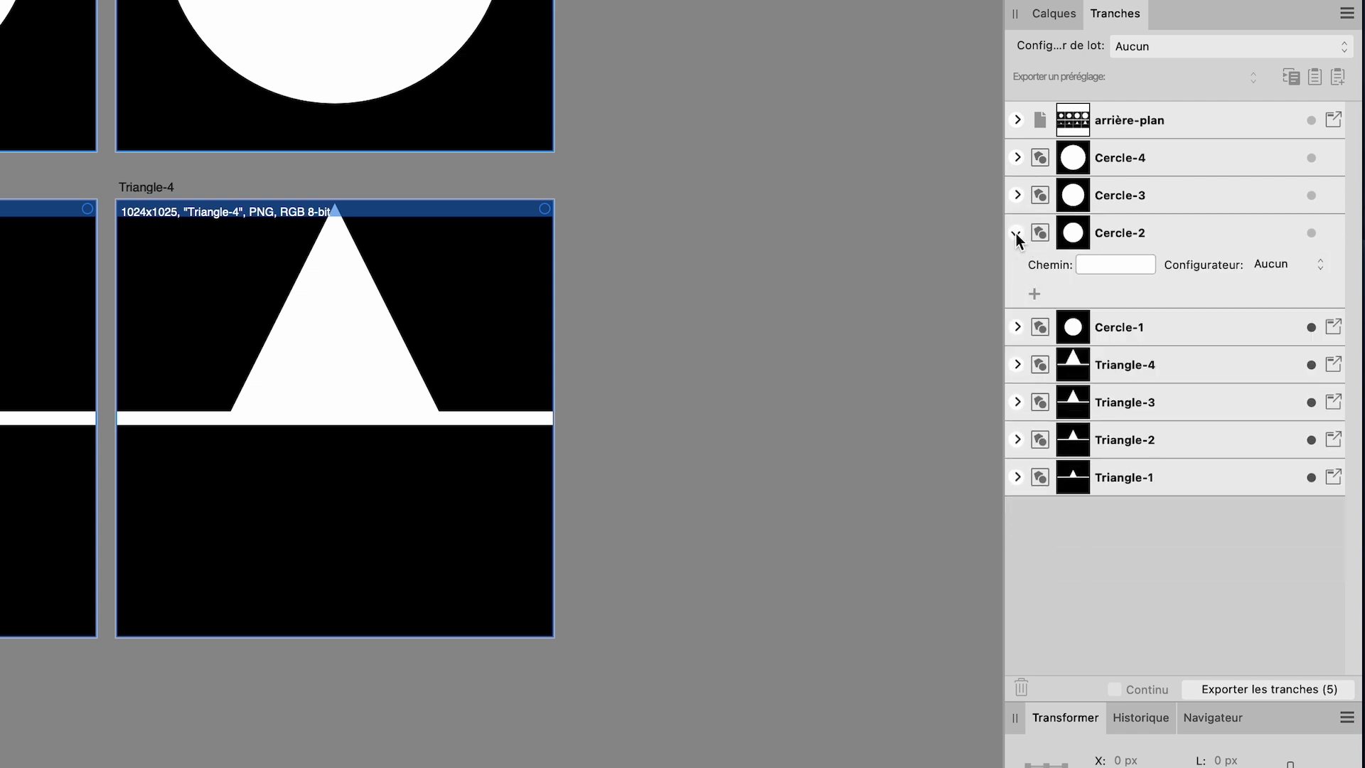
{"action": "left_click", "coordinate": [1017, 234]}
{"action": "left_click", "coordinate": [1018, 270]}
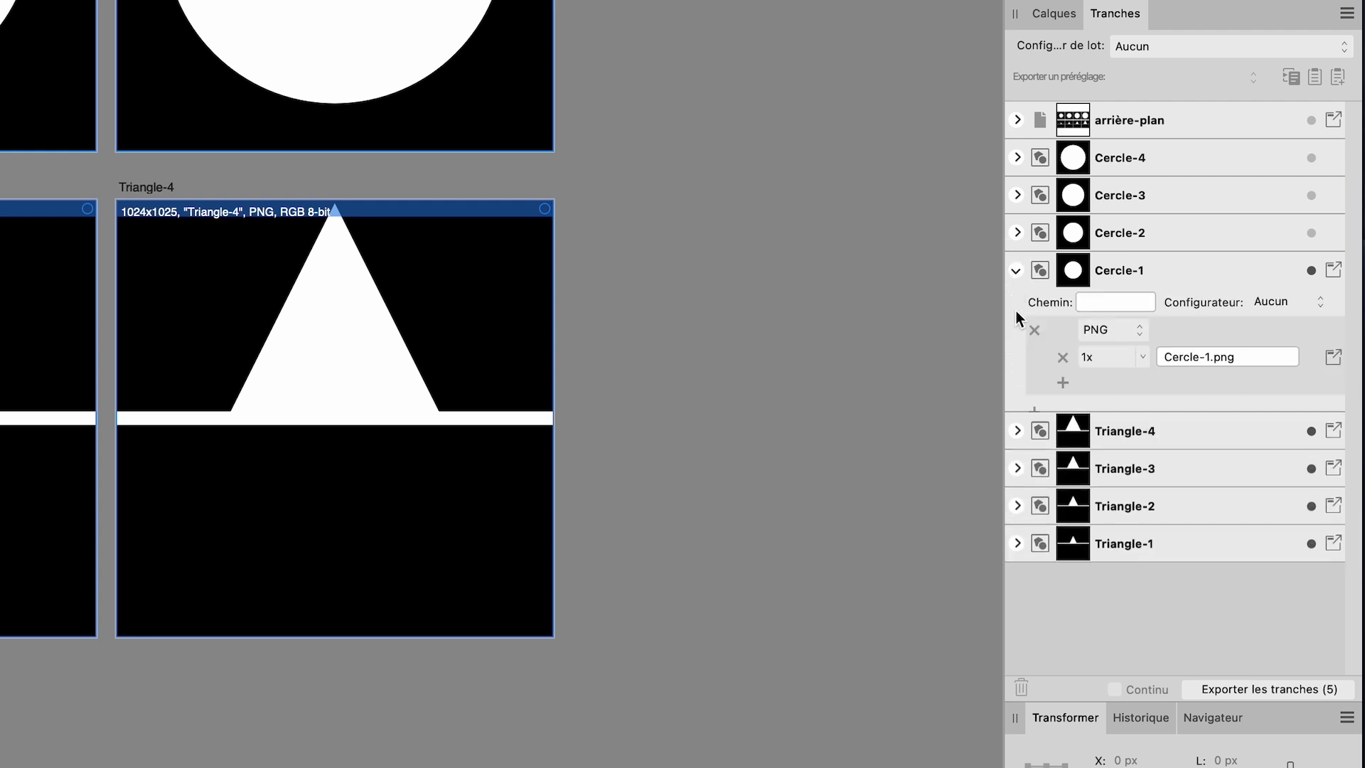
{"action": "left_click", "coordinate": [1034, 329]}
{"action": "left_click", "coordinate": [1017, 271]}
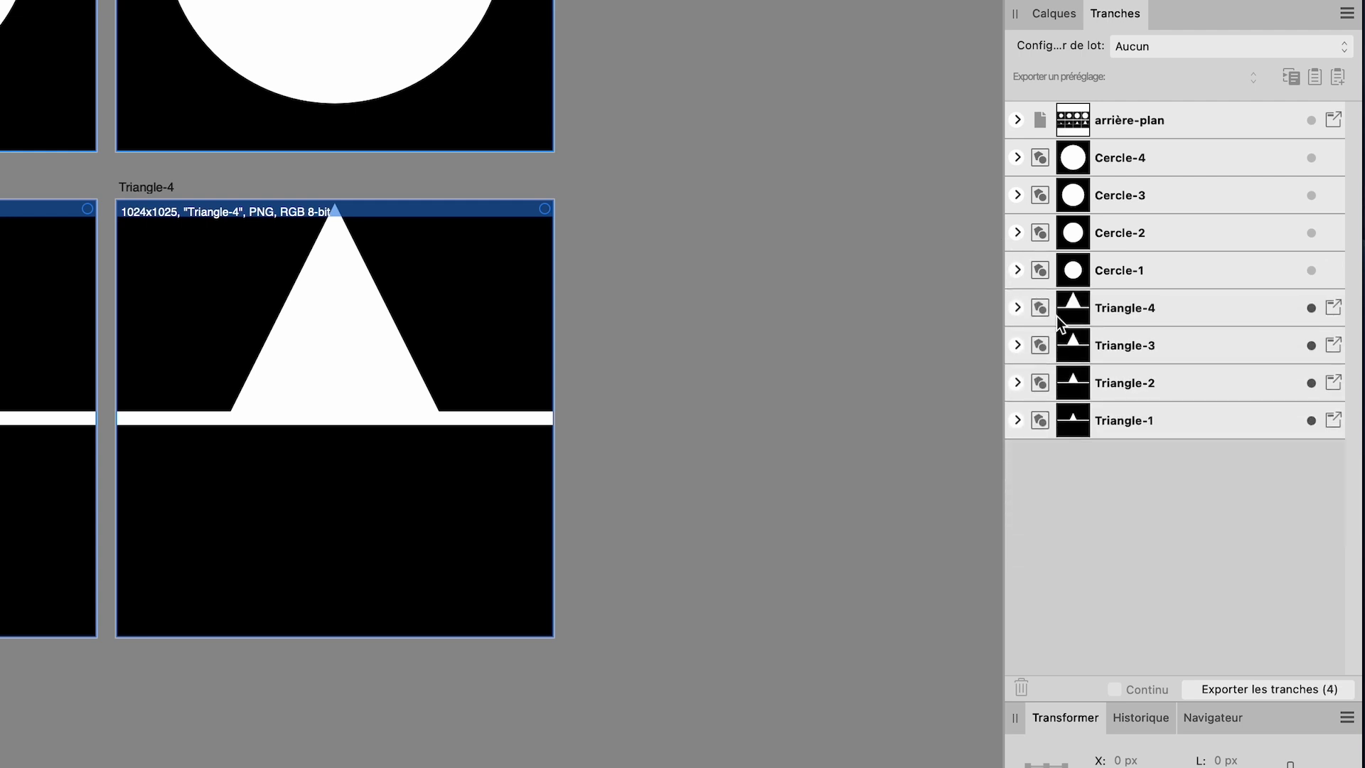
Remove the export format from the arrière-plan slice and collapse its settings.
{"action": "left_click", "coordinate": [1017, 120]}
{"action": "left_click", "coordinate": [1033, 178]}
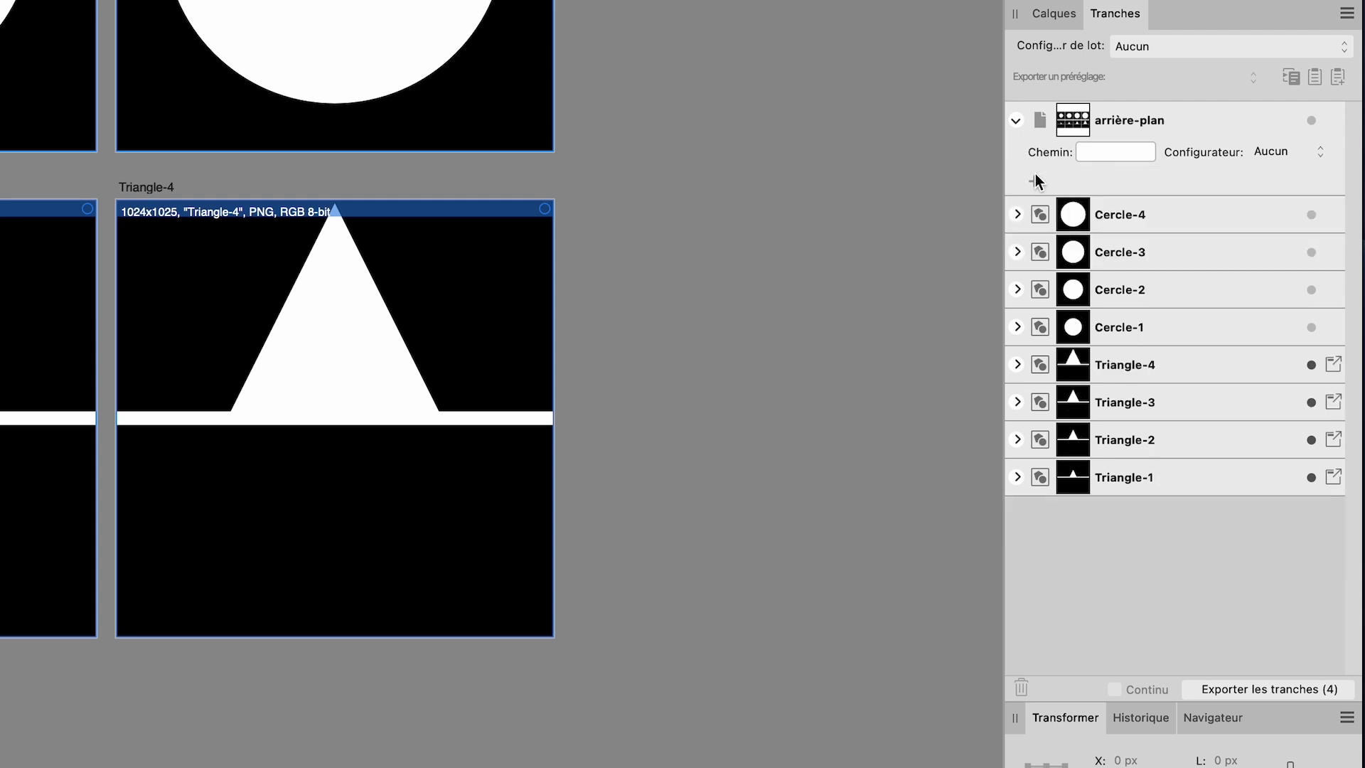
{"action": "left_click", "coordinate": [1017, 120]}
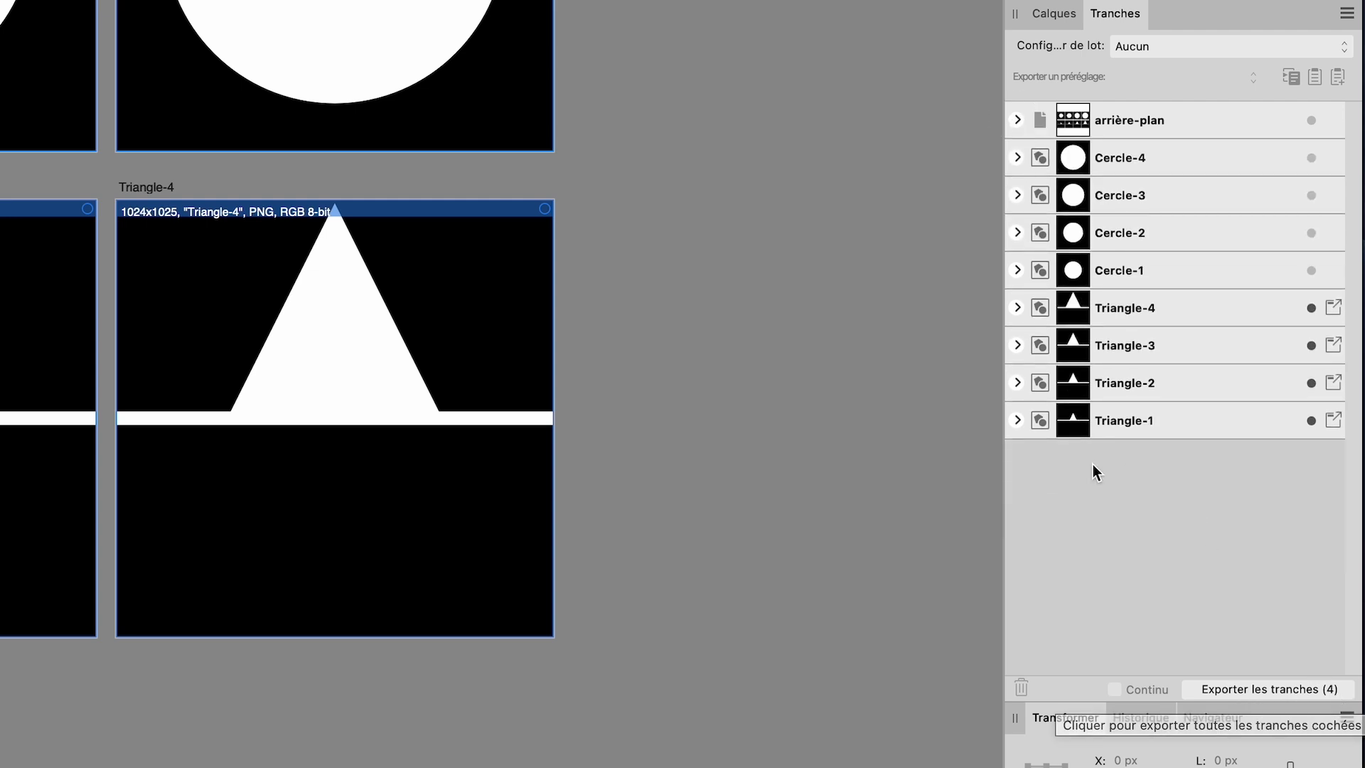
Expand the Triangle-4 slice's export settings, try adding a 2x PNG size, and remove it.
{"action": "left_click", "coordinate": [1017, 307]}
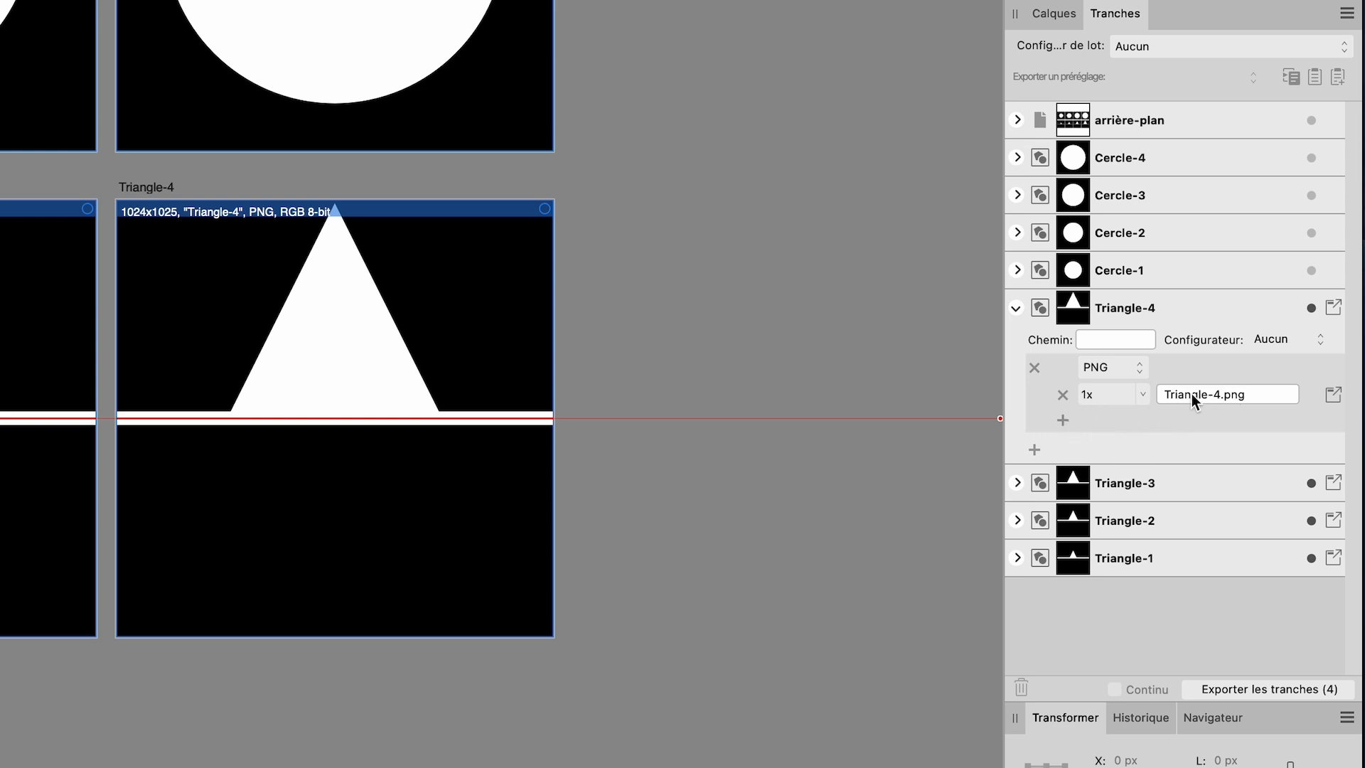
{"action": "left_click", "coordinate": [1064, 420]}
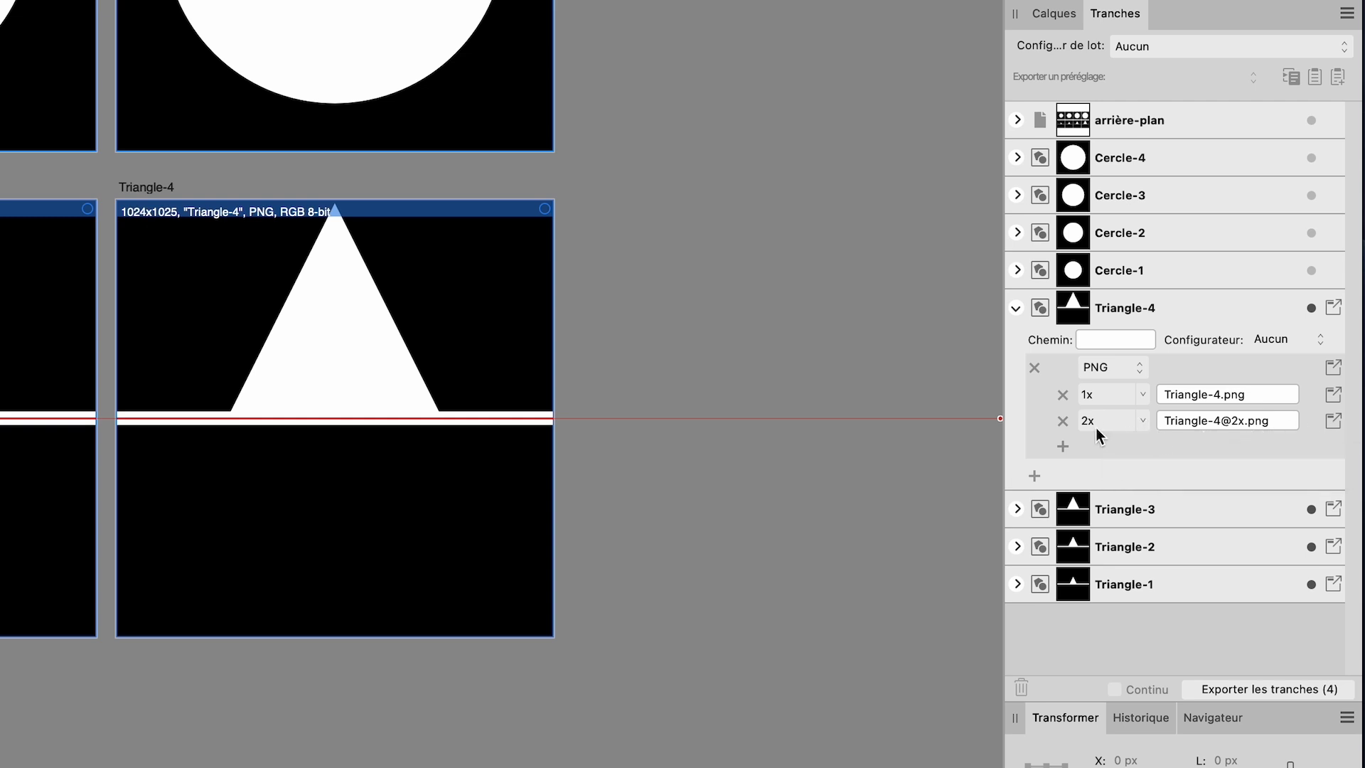
{"action": "left_click", "coordinate": [1063, 421]}
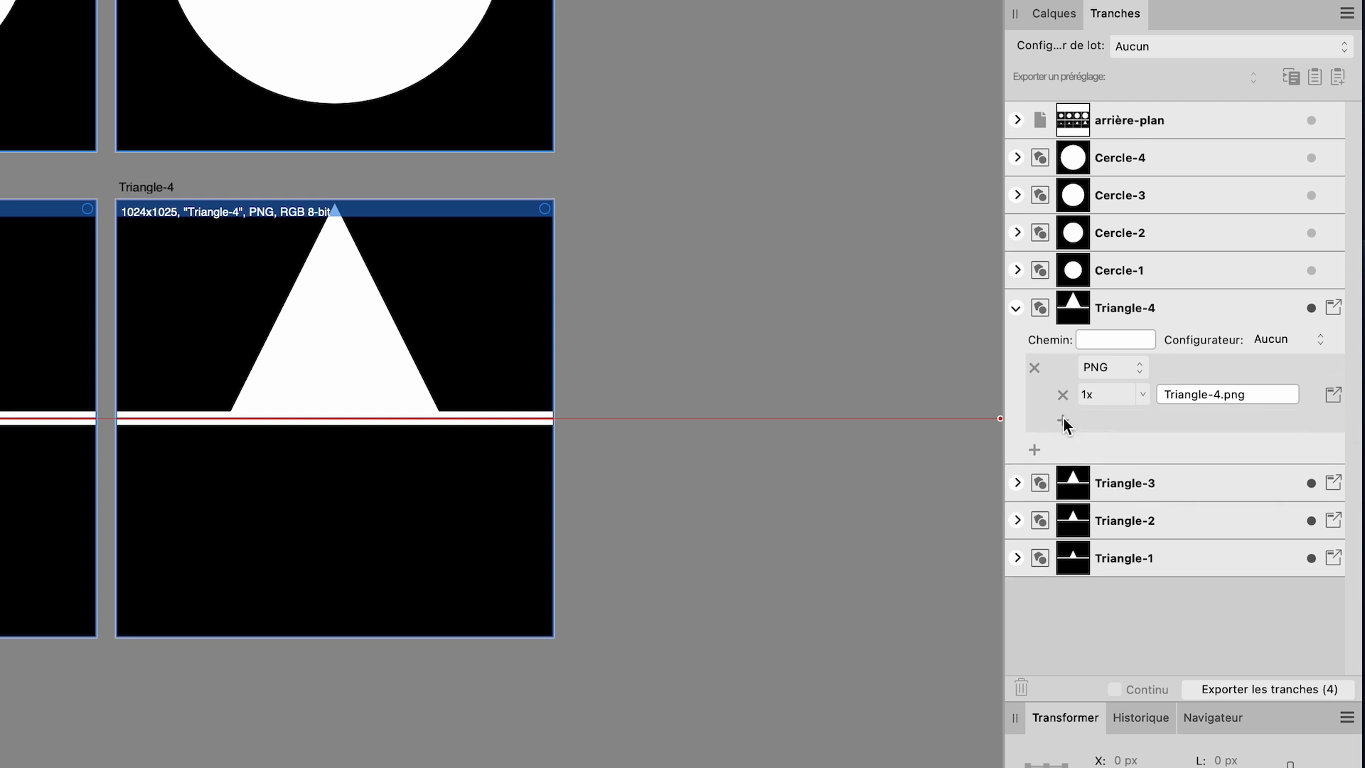
{"action": "left_click", "coordinate": [1036, 366]}
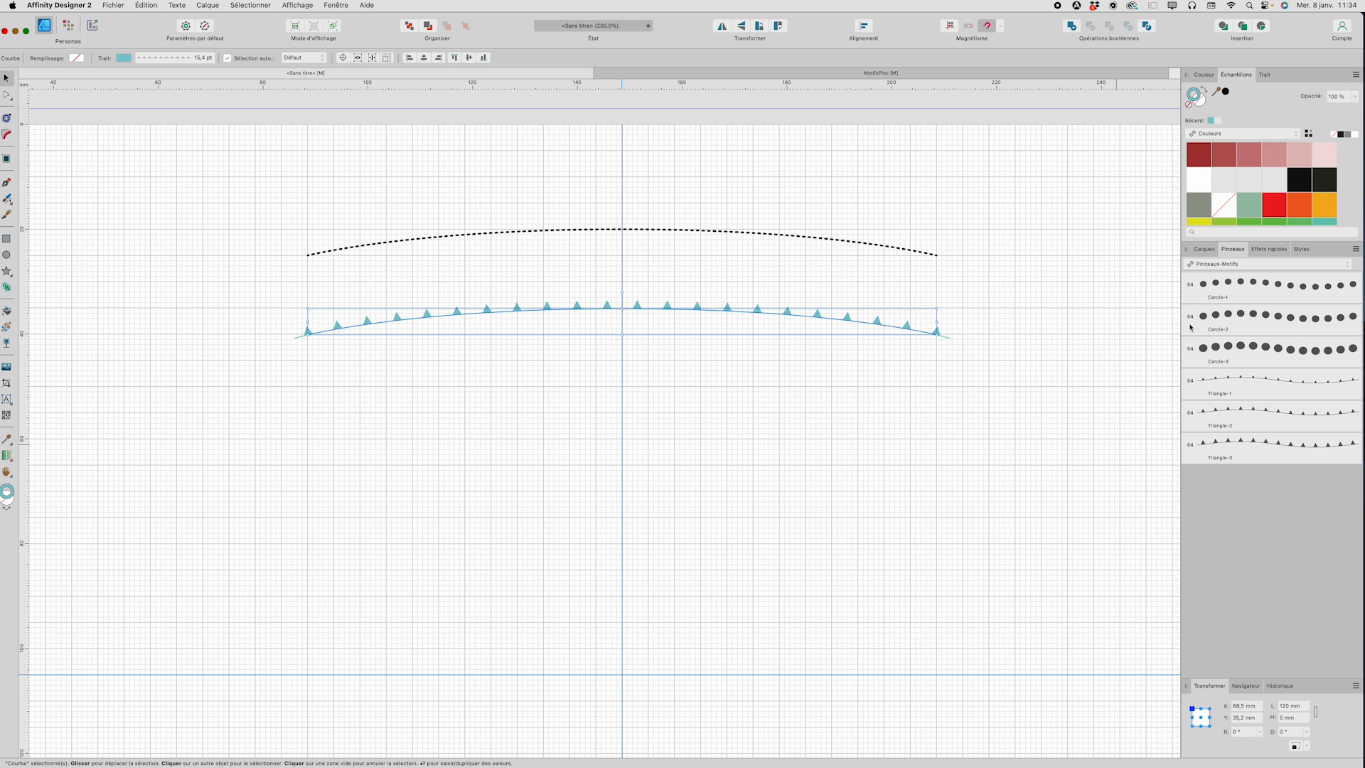
In the untitled drawing, create a textured intensity brush from Cercle-4.png in MOTIFS/Motifs-Pinceaux_png and place it directly below Cercle-3 in Pinceaux-Motifs.
{"action": "left_click", "coordinate": [818, 369]}
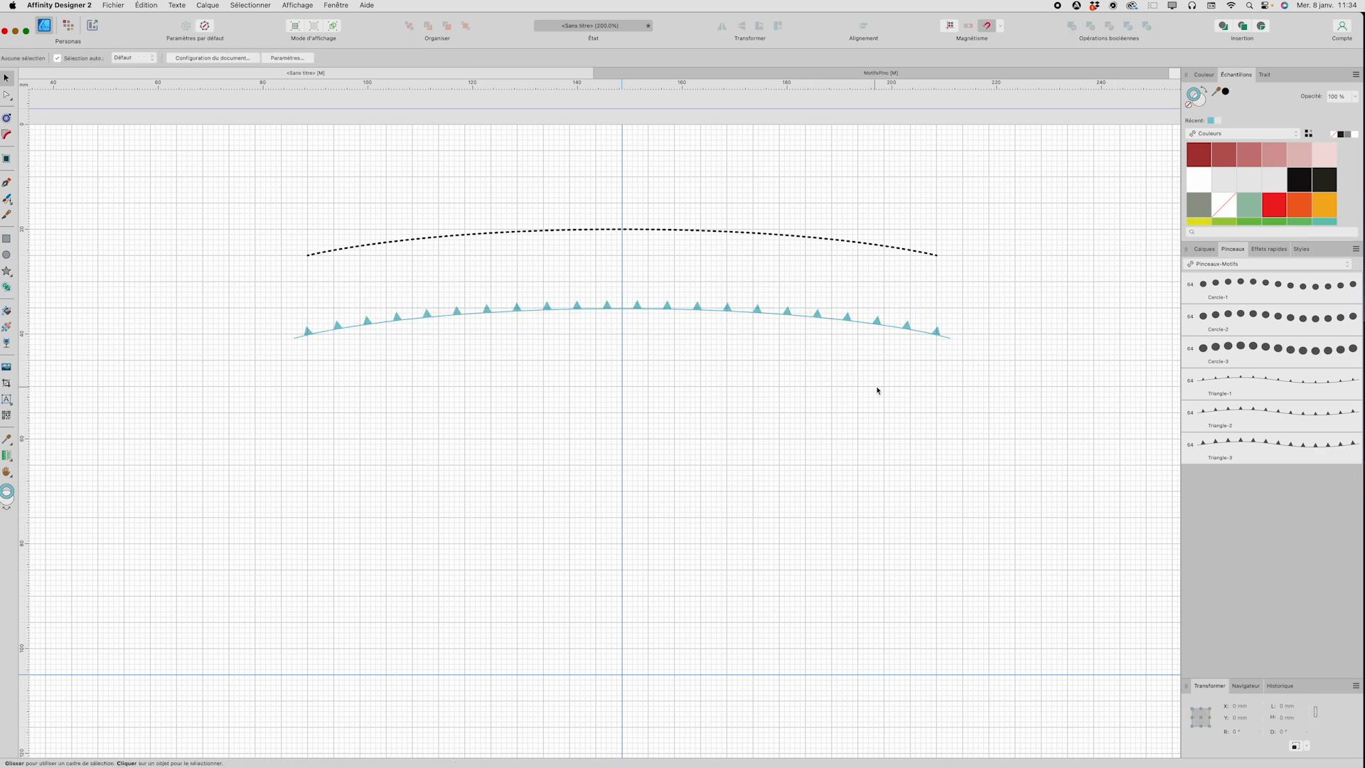
{"action": "left_click", "coordinate": [1356, 250]}
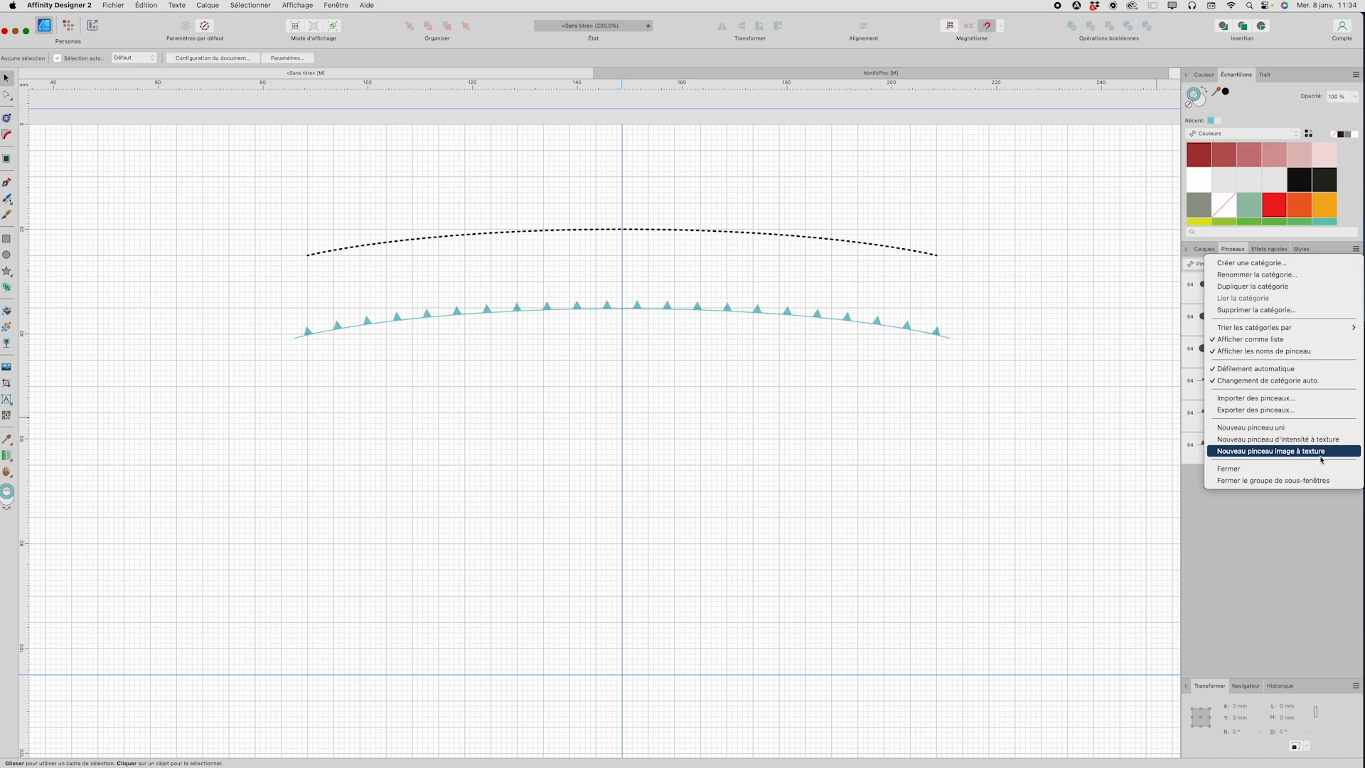
{"action": "left_click", "coordinate": [1321, 455]}
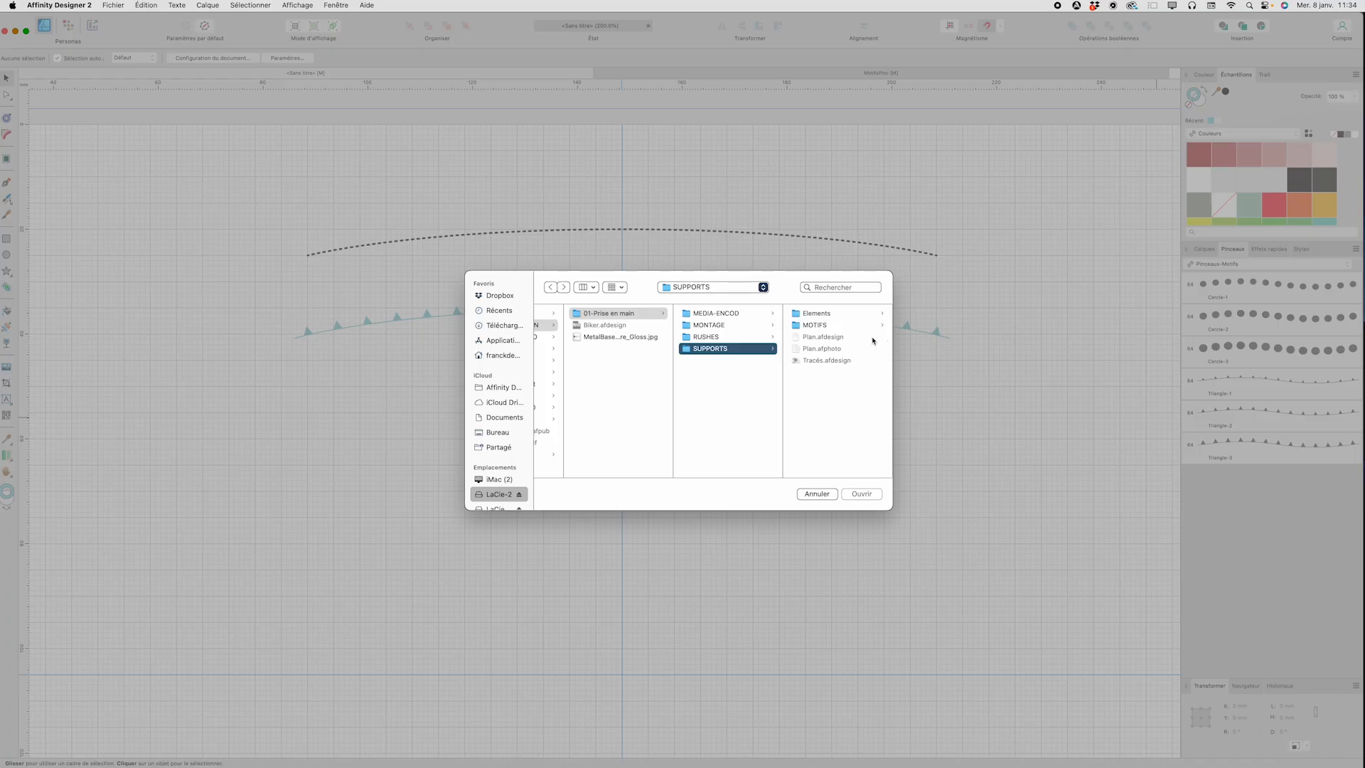
{"action": "left_click", "coordinate": [799, 326]}
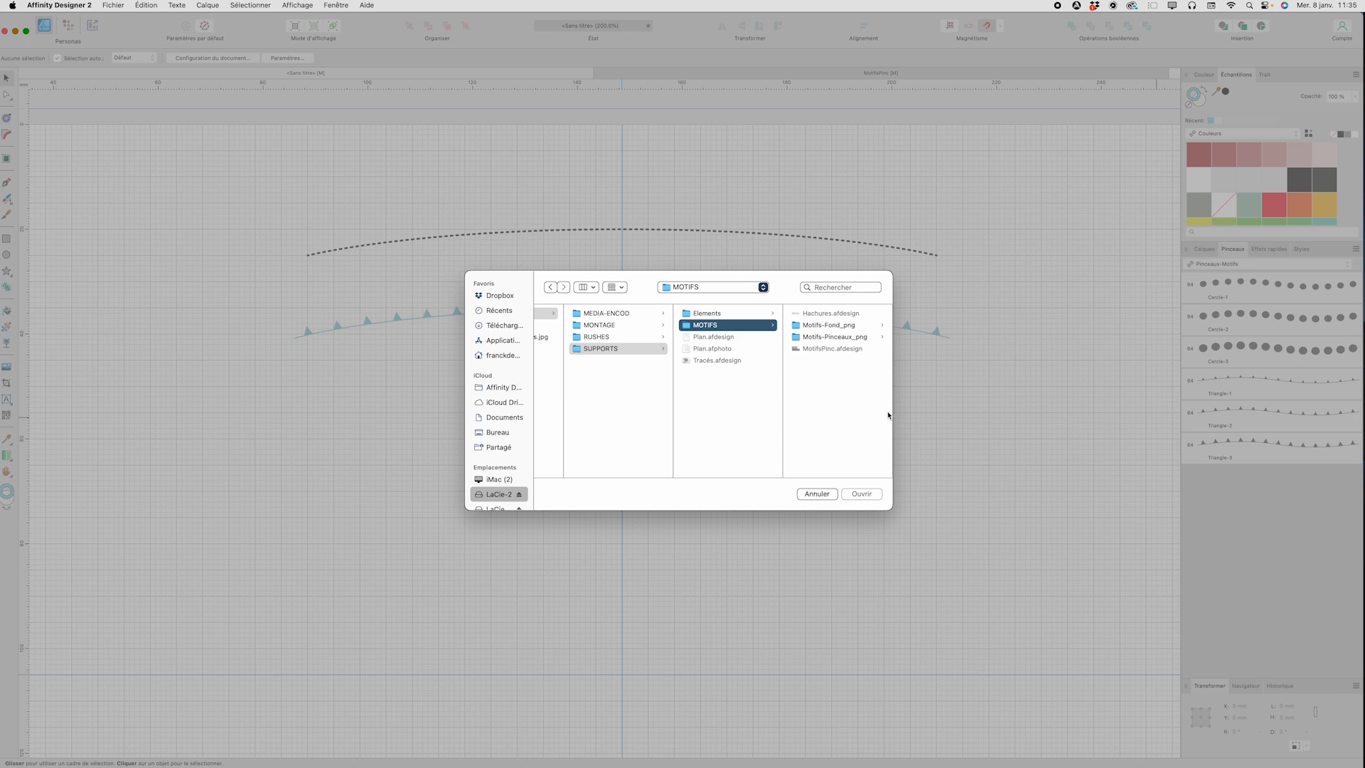
{"action": "left_click", "coordinate": [829, 337]}
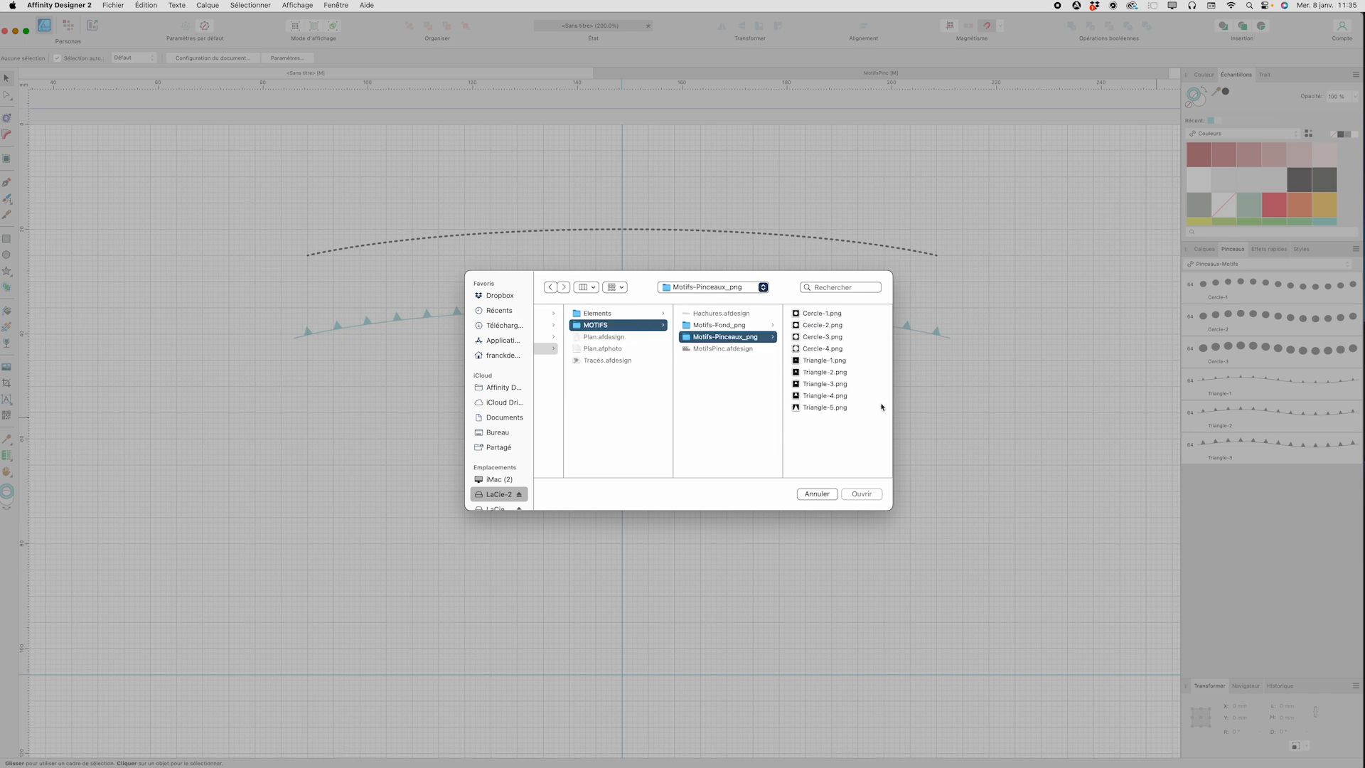
{"action": "left_click", "coordinate": [823, 348]}
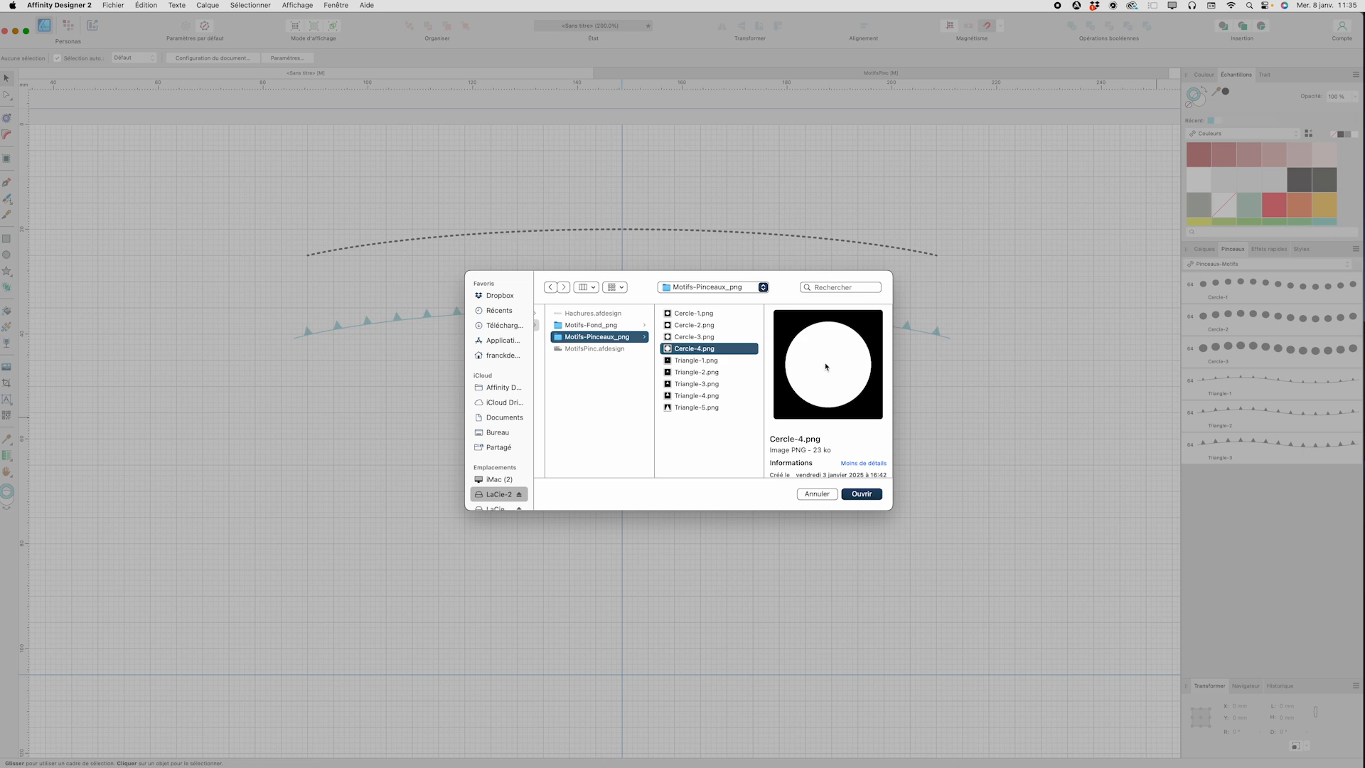
{"action": "left_click", "coordinate": [871, 494]}
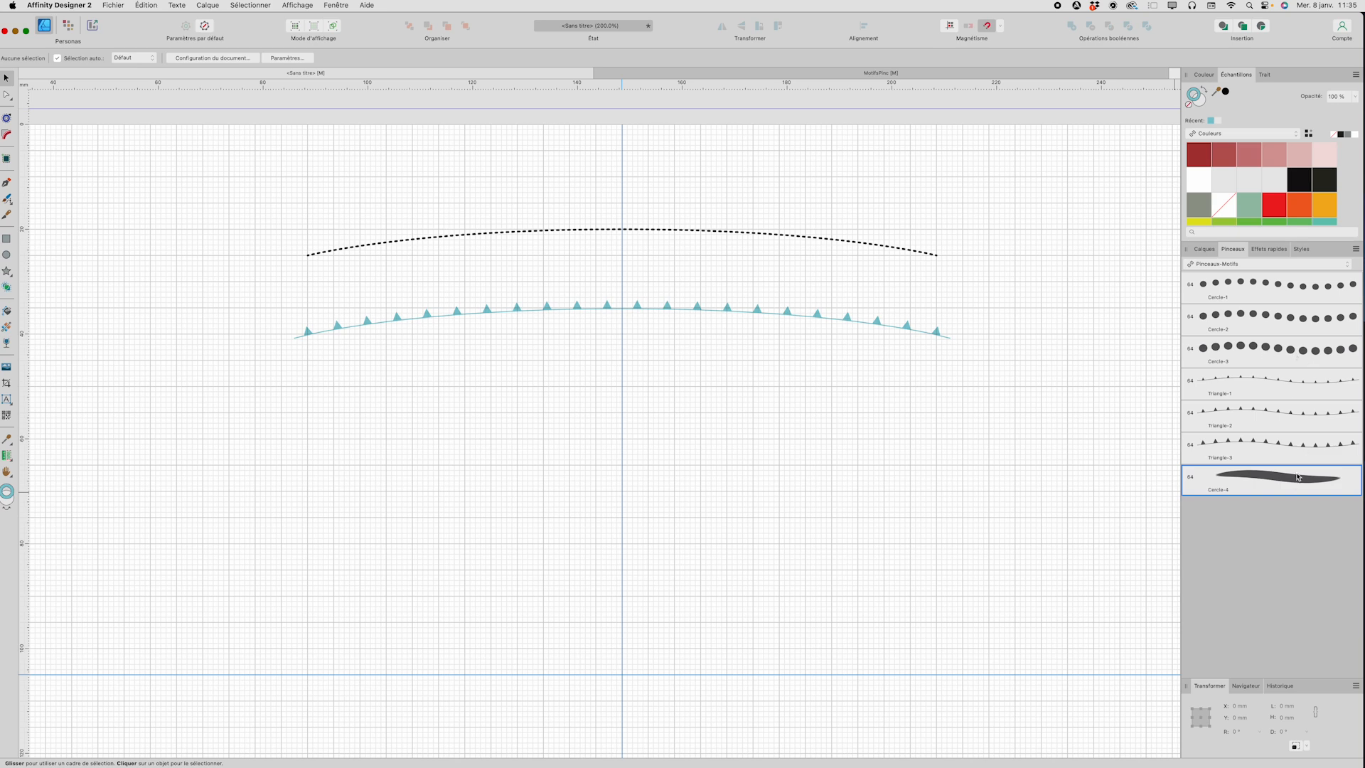
{"action": "left_click_drag", "start_coordinate": [1288, 478], "coordinate": [1283, 364]}
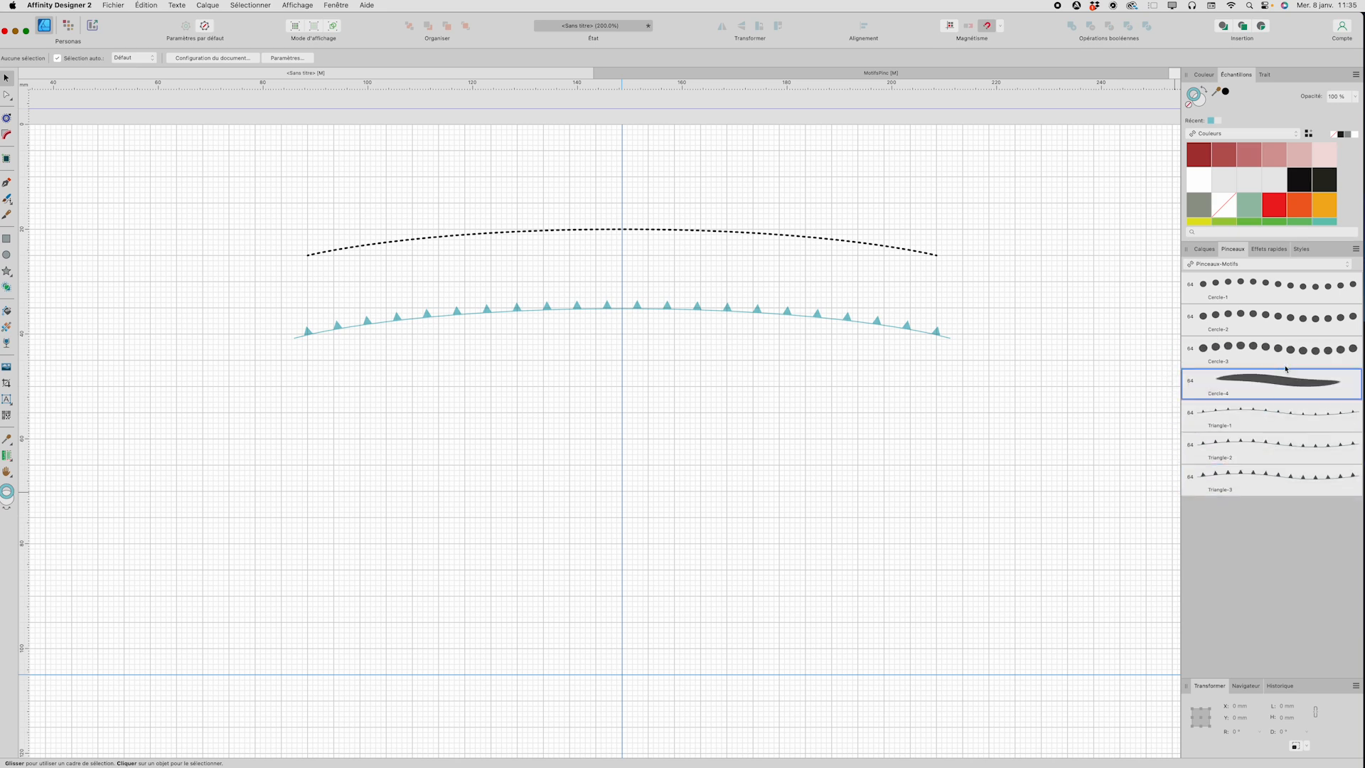
Apply the Cercle-4 brush to the triangle-patterned arc, and set the brush's body to Répéter and its corners to Superposition.
{"action": "left_click", "coordinate": [909, 330]}
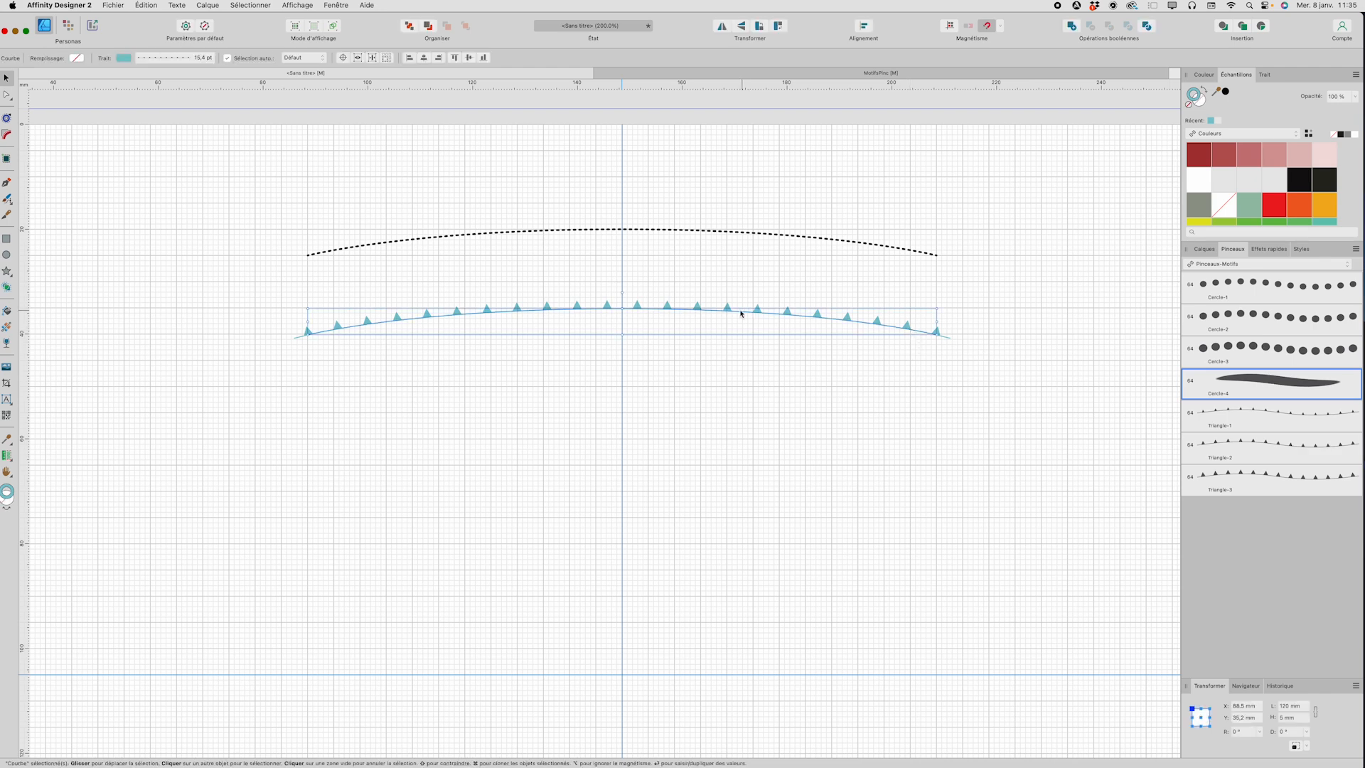
{"action": "left_click", "coordinate": [1297, 384]}
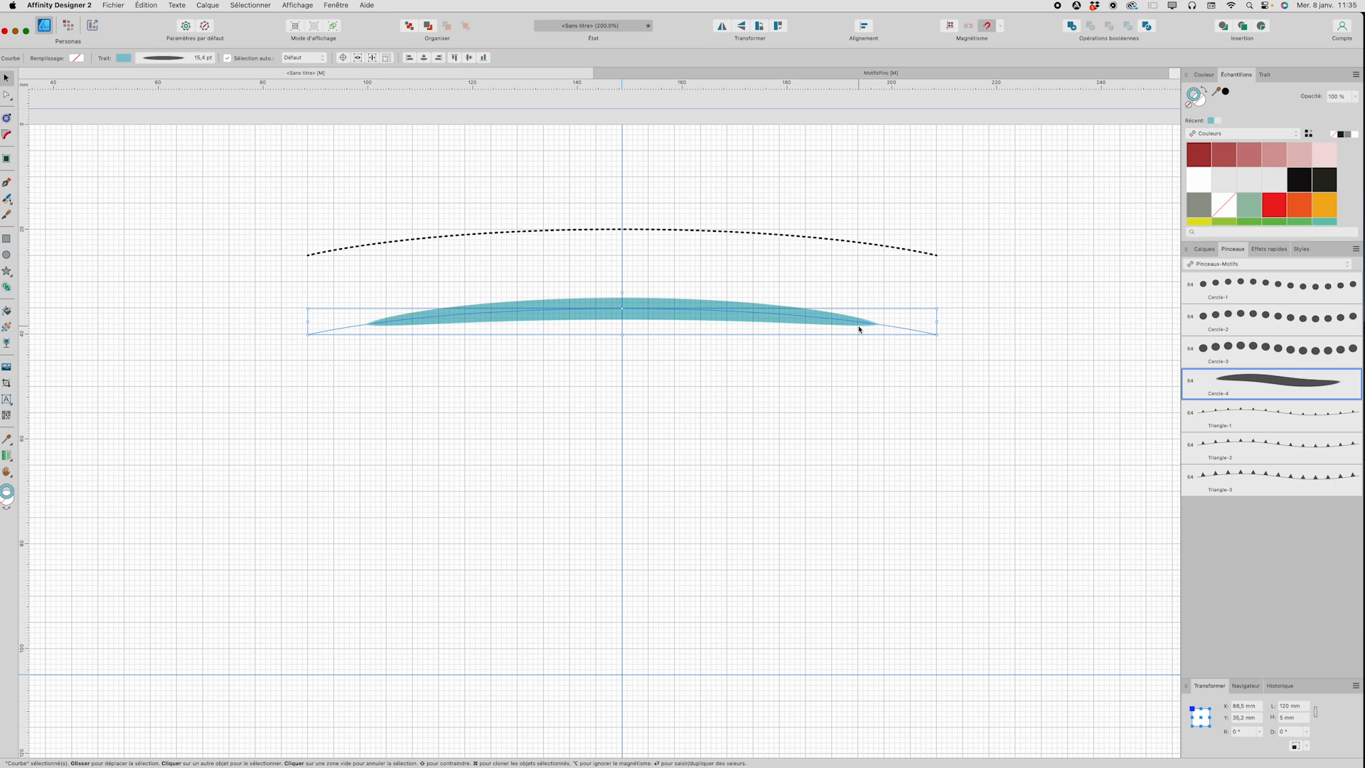
{"action": "double_click", "coordinate": [1290, 390]}
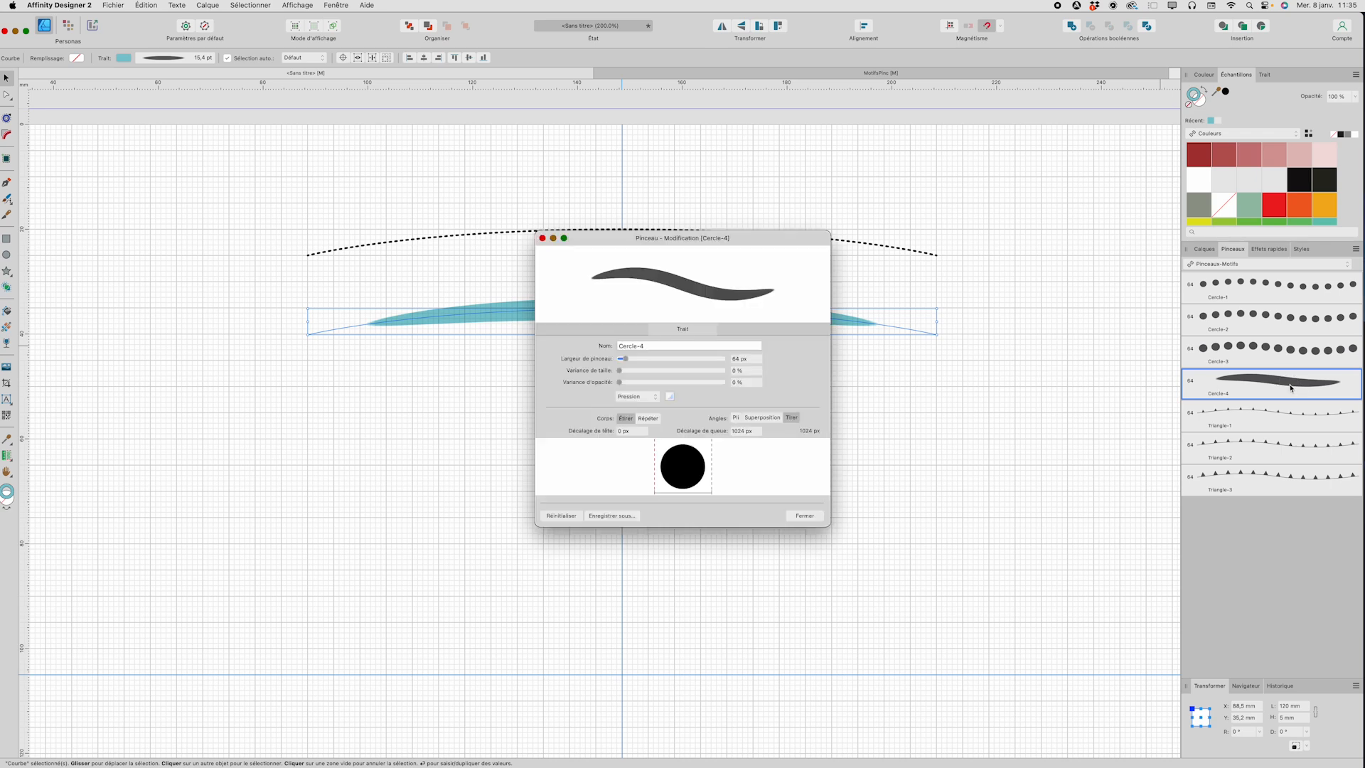
{"action": "mouse_move", "coordinate": [643, 231]}
{"action": "left_mouse_down"}
{"action": "mouse_move", "coordinate": [806, 285]}
{"action": "mouse_move", "coordinate": [779, 288]}
{"action": "left_mouse_up"}
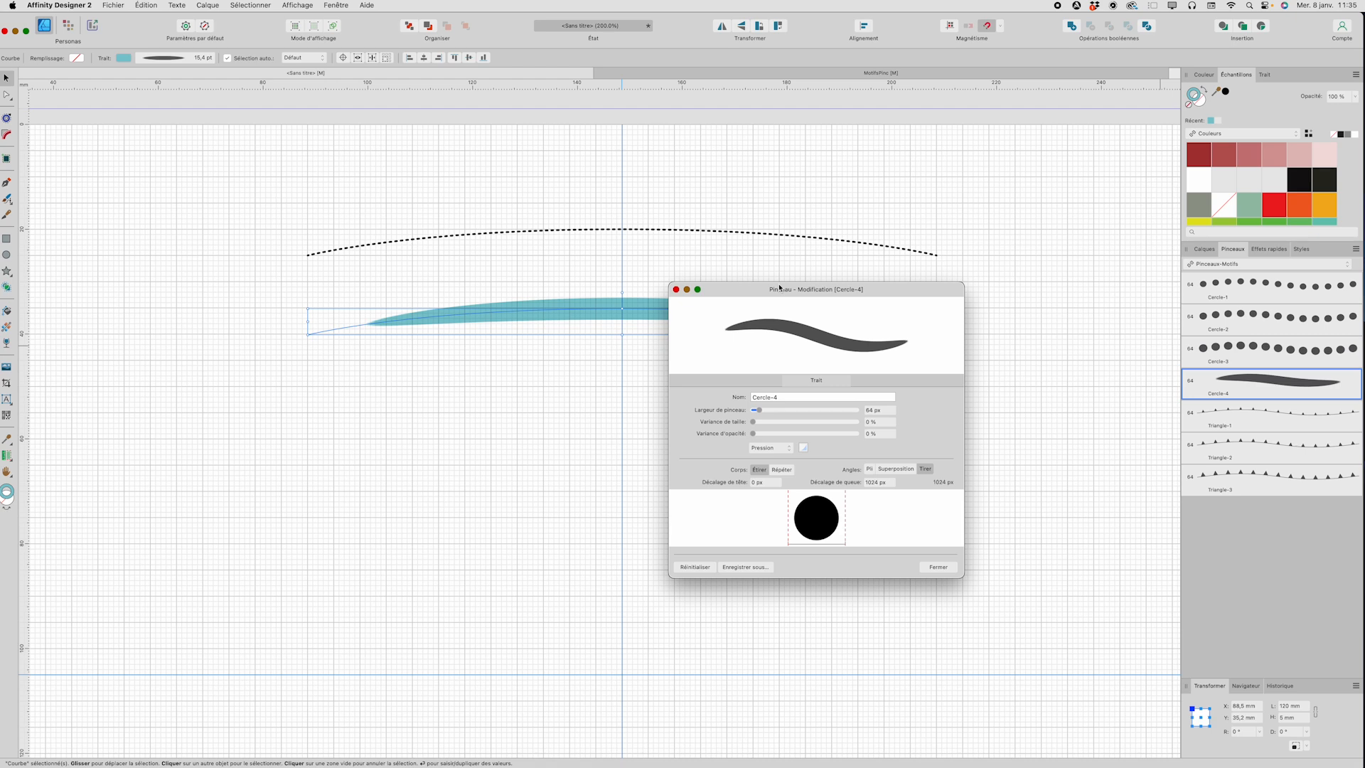
{"action": "left_click", "coordinate": [781, 470]}
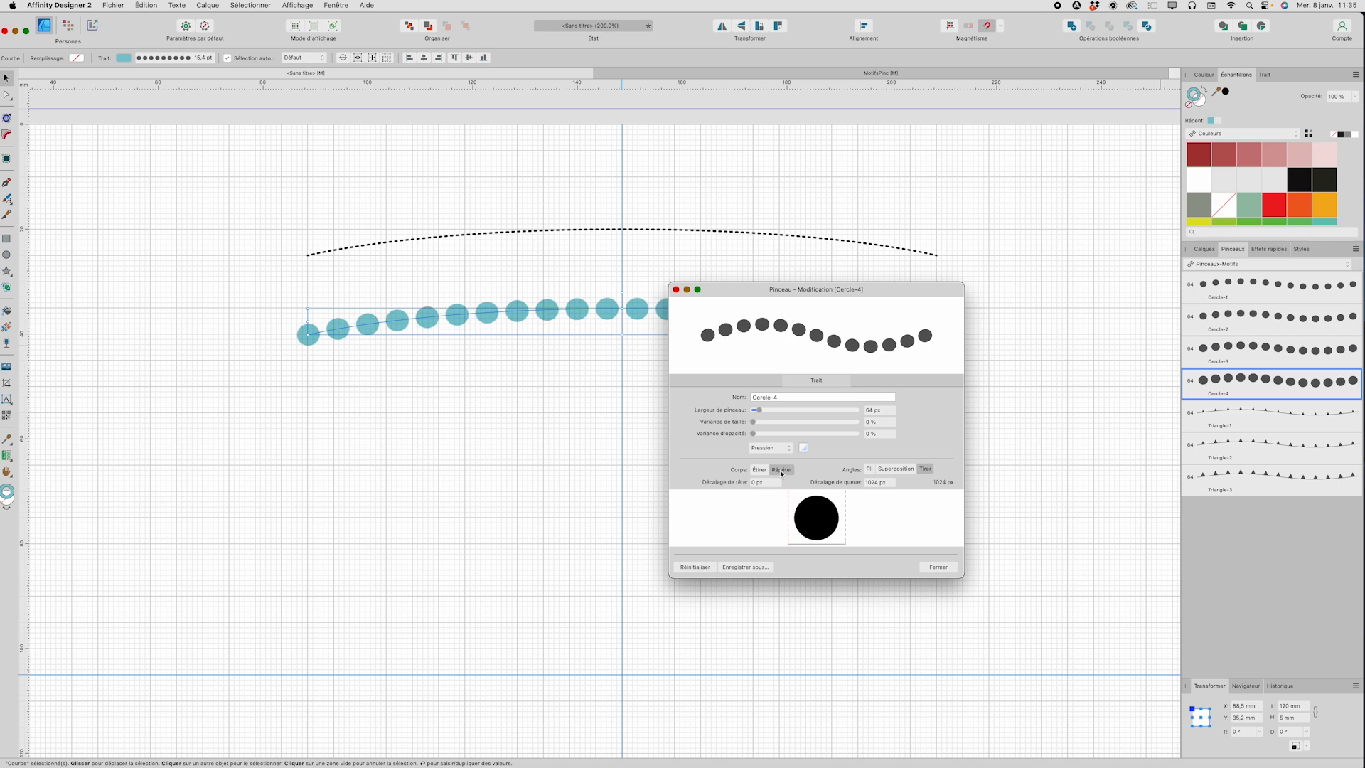
{"action": "left_click", "coordinate": [890, 471]}
{"action": "left_click", "coordinate": [939, 567]}
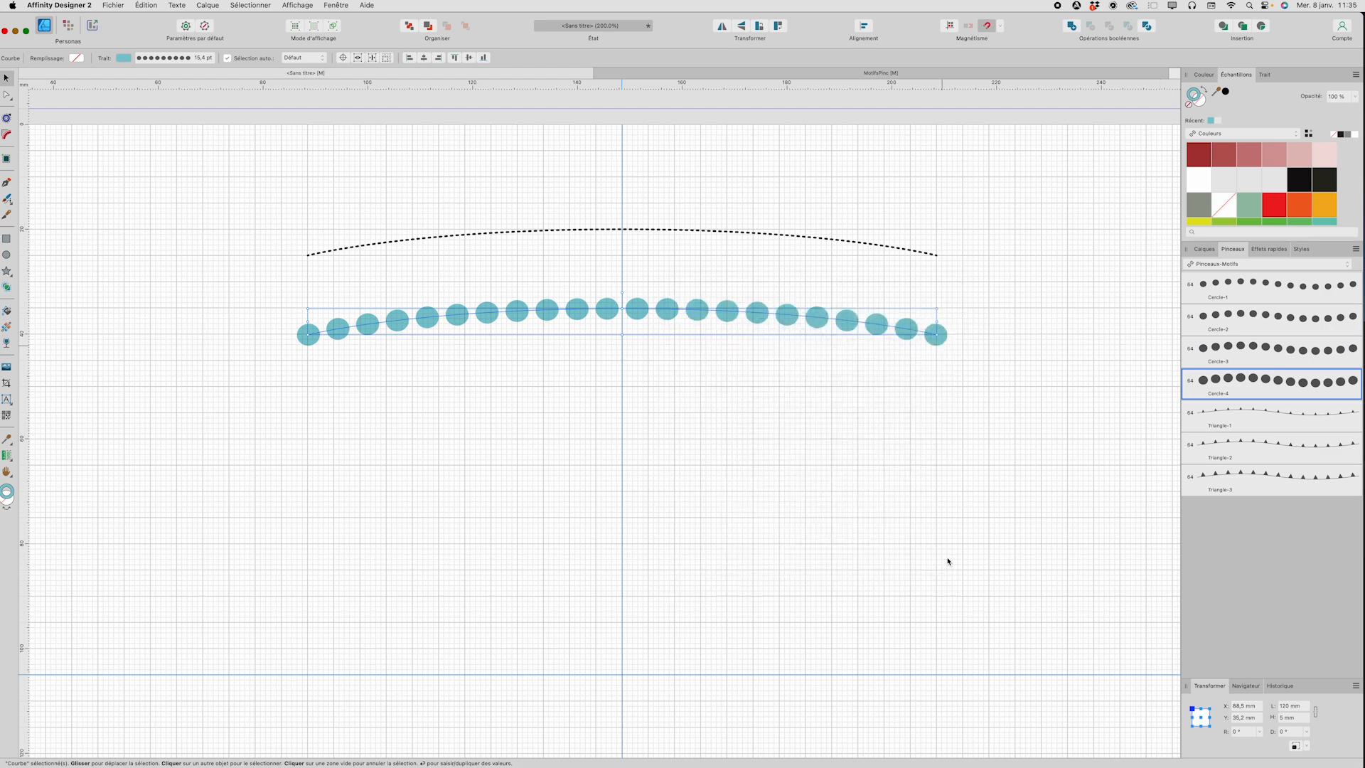
Draw a rectangle about 25 × 22 mm below the arc's right half and apply the Cercle-4 brush to its outline.
{"action": "left_click", "coordinate": [876, 471]}
{"action": "left_click", "coordinate": [6, 239]}
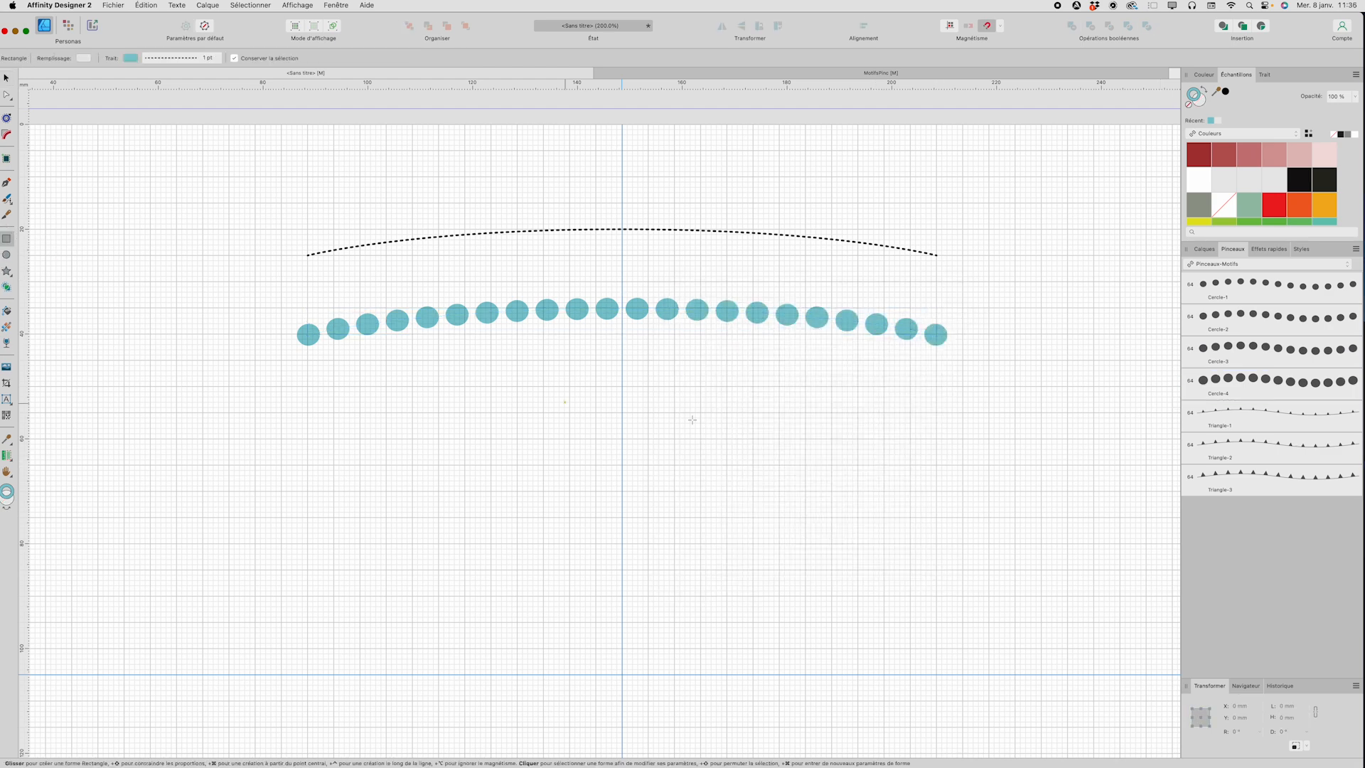
{"action": "left_click_drag", "start_coordinate": [726, 413], "coordinate": [857, 526]}
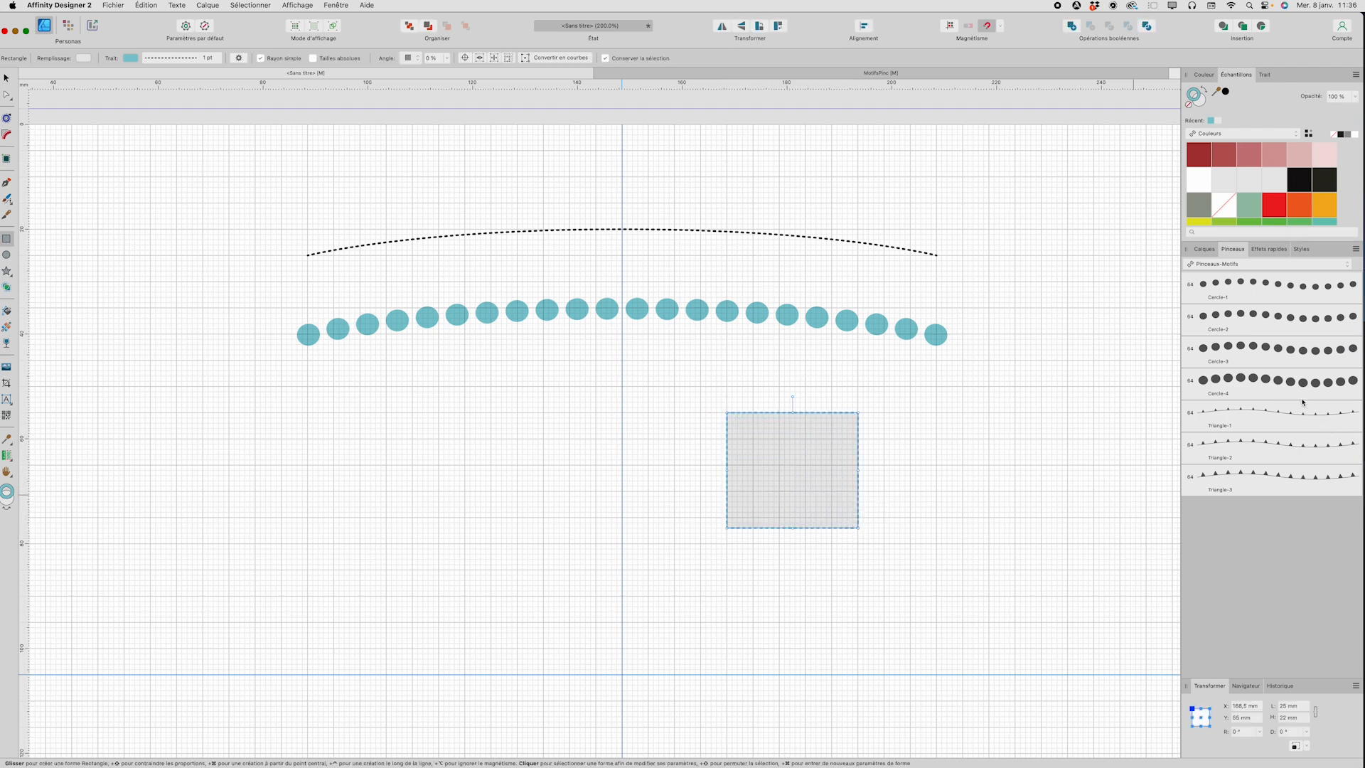
{"action": "left_click", "coordinate": [1285, 387]}
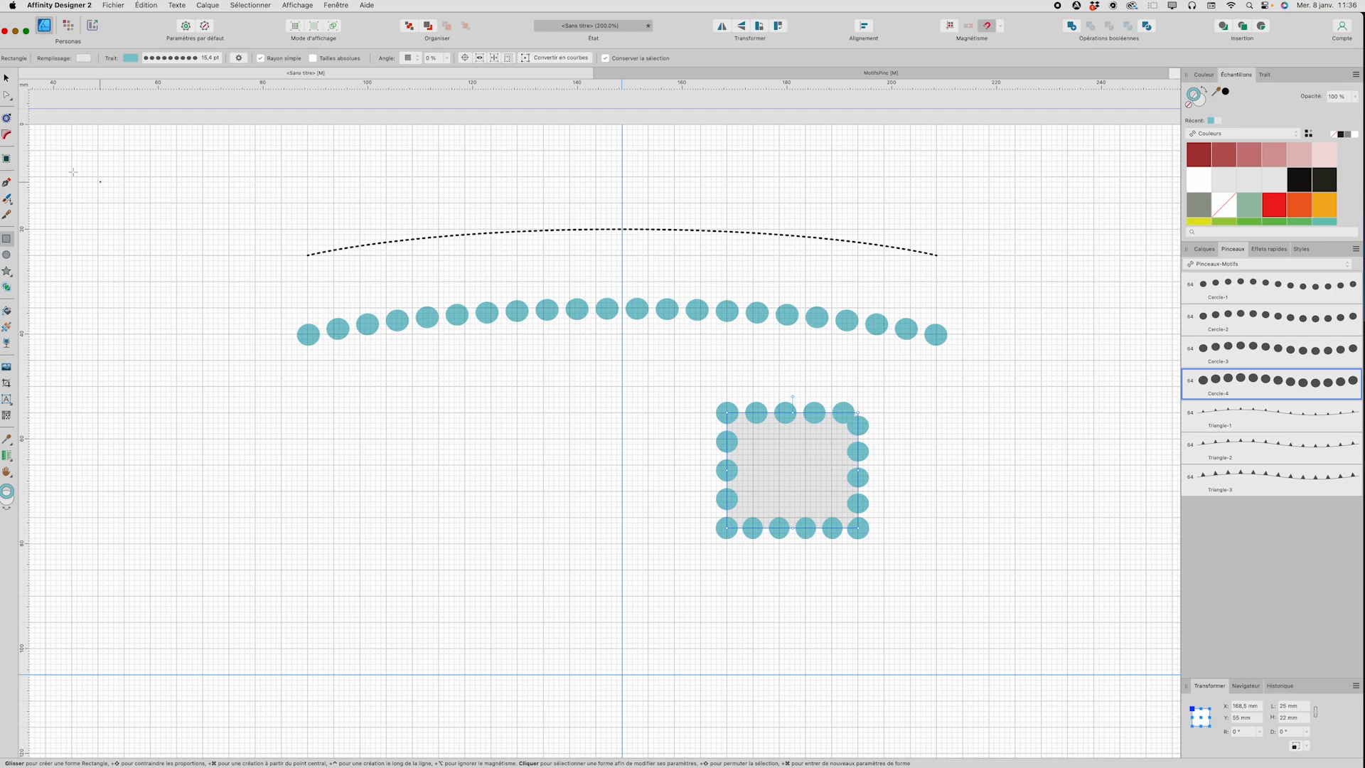
{"action": "left_click", "coordinate": [7, 79]}
Try the Pli and Tirer corner options of the Cercle-4 brush on the rectangle, and restore Superposition.
{"action": "double_click", "coordinate": [1237, 390]}
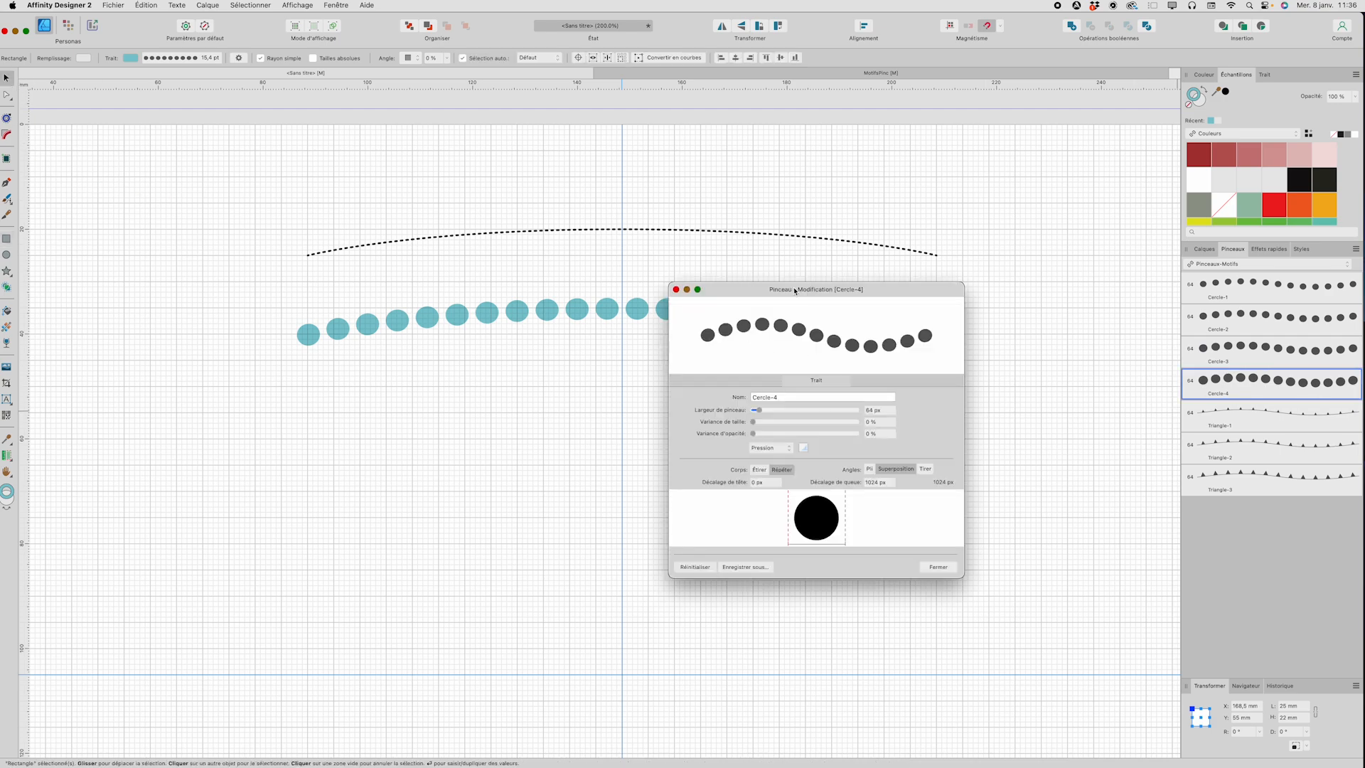
{"action": "left_click_drag", "start_coordinate": [795, 291], "coordinate": [283, 212]}
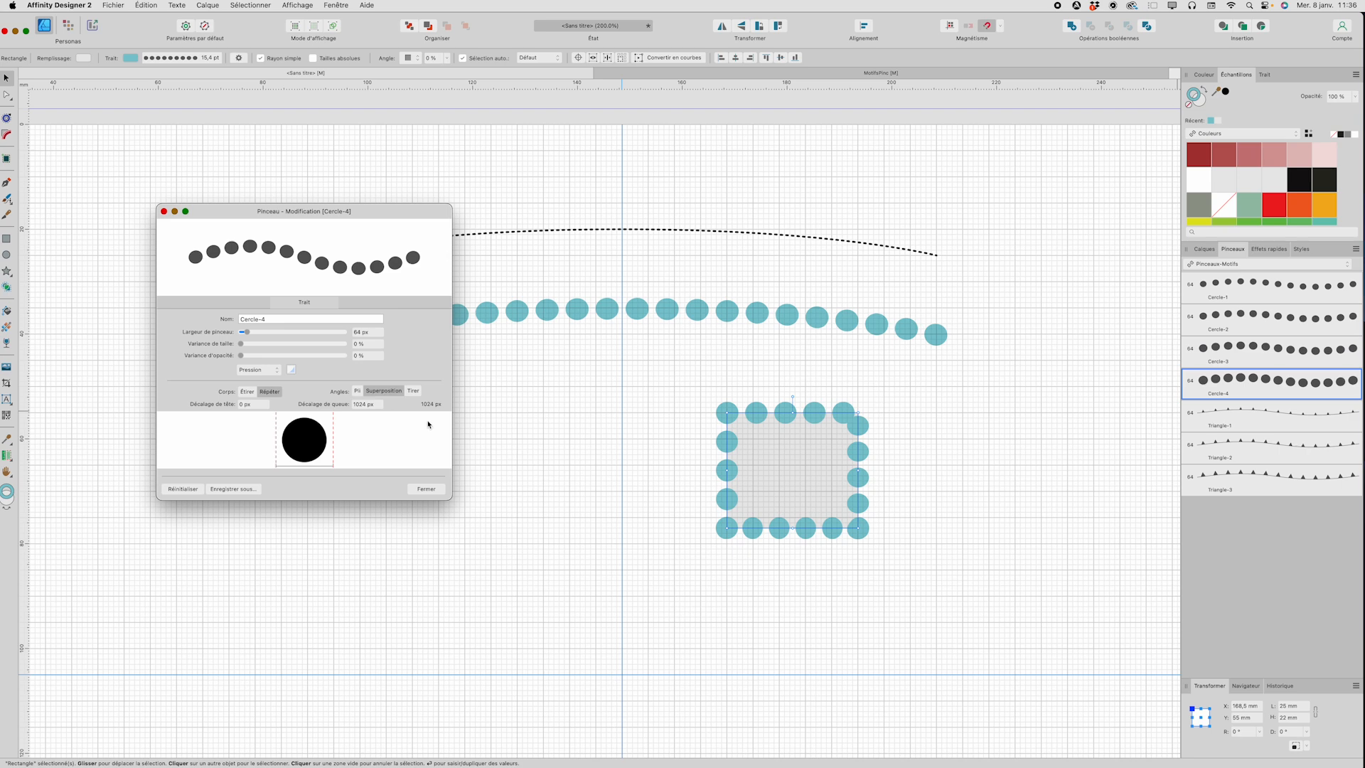
{"action": "left_click", "coordinate": [357, 391]}
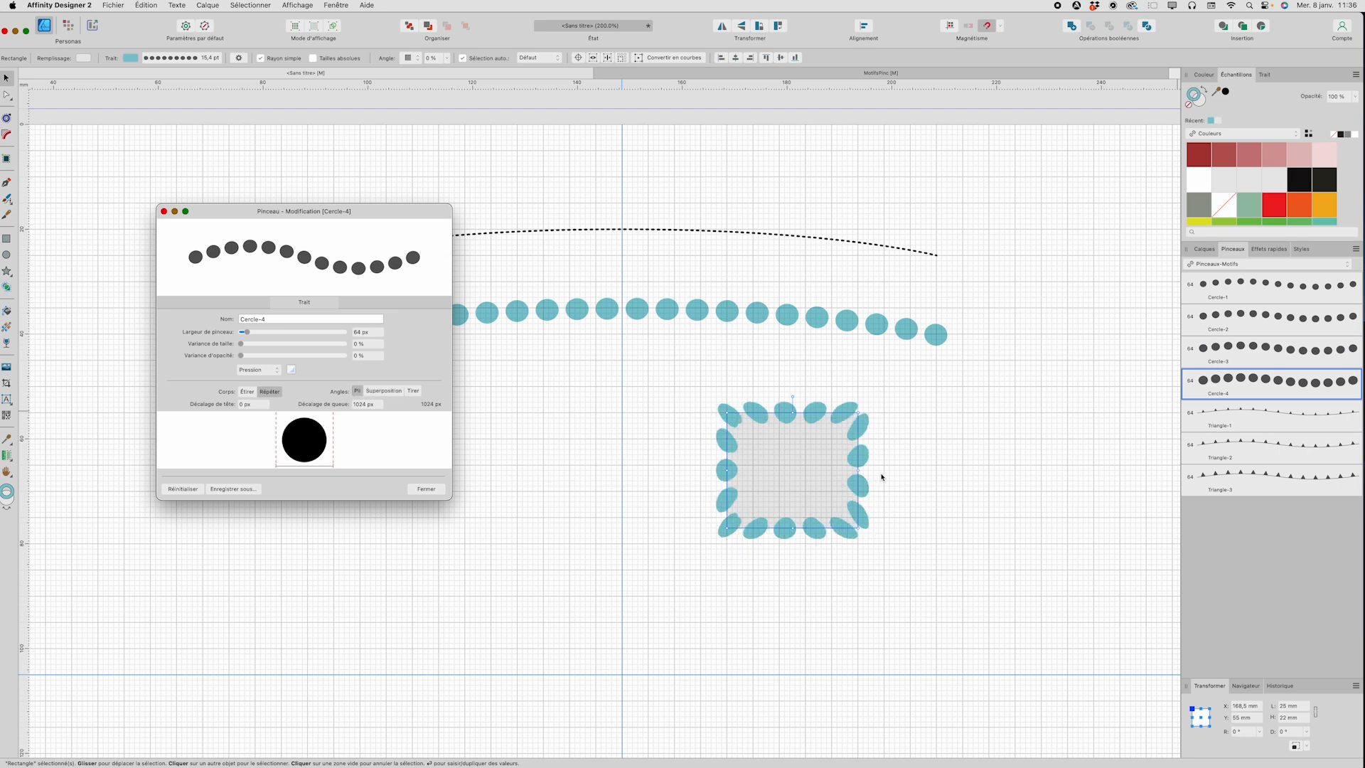
{"action": "left_click", "coordinate": [384, 392]}
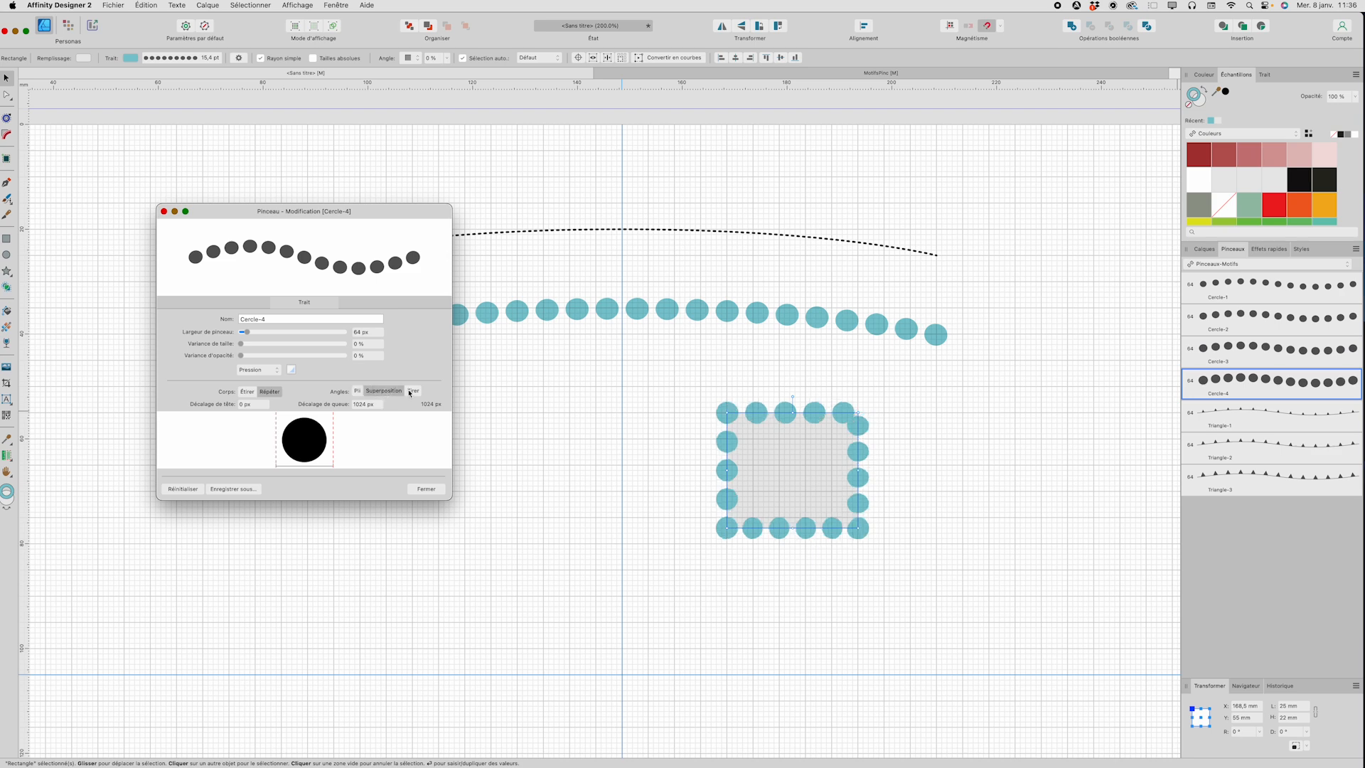
{"action": "left_click", "coordinate": [419, 392]}
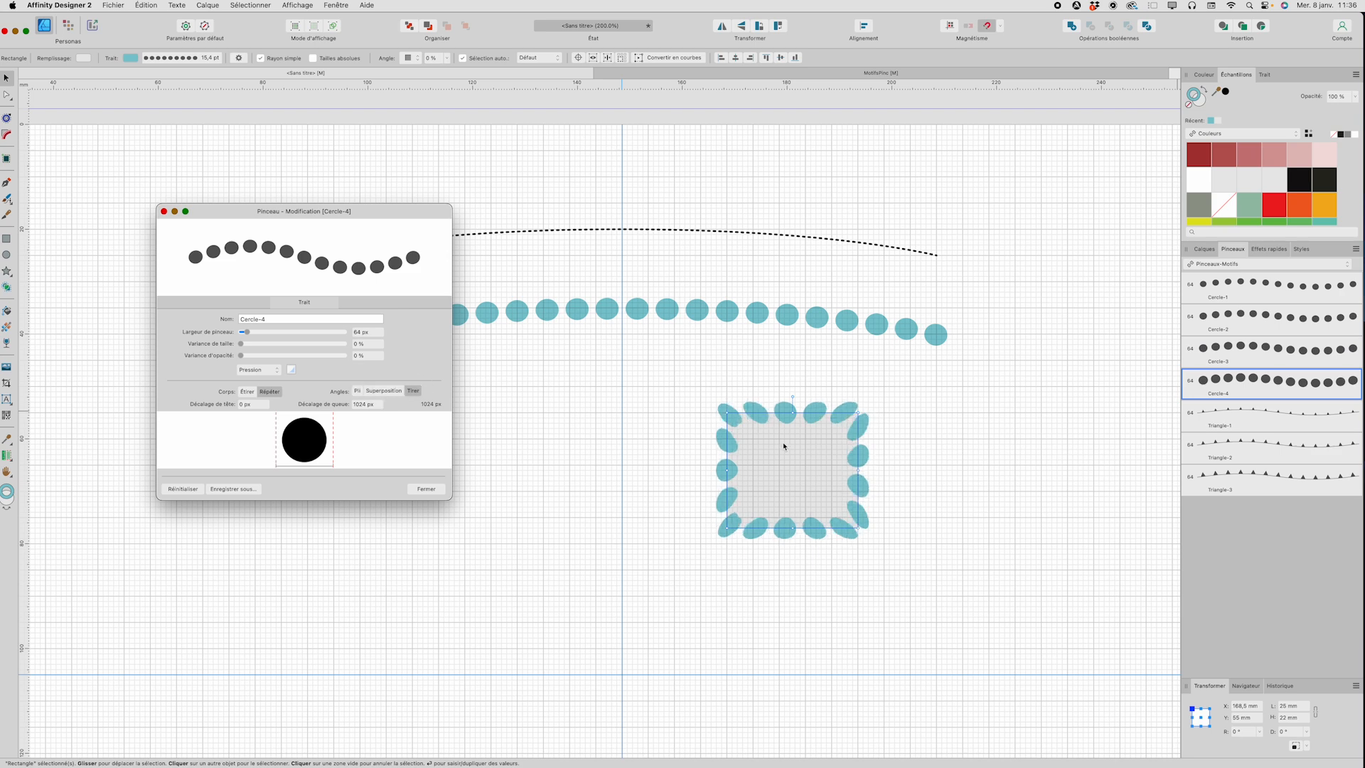
{"action": "left_click", "coordinate": [389, 392]}
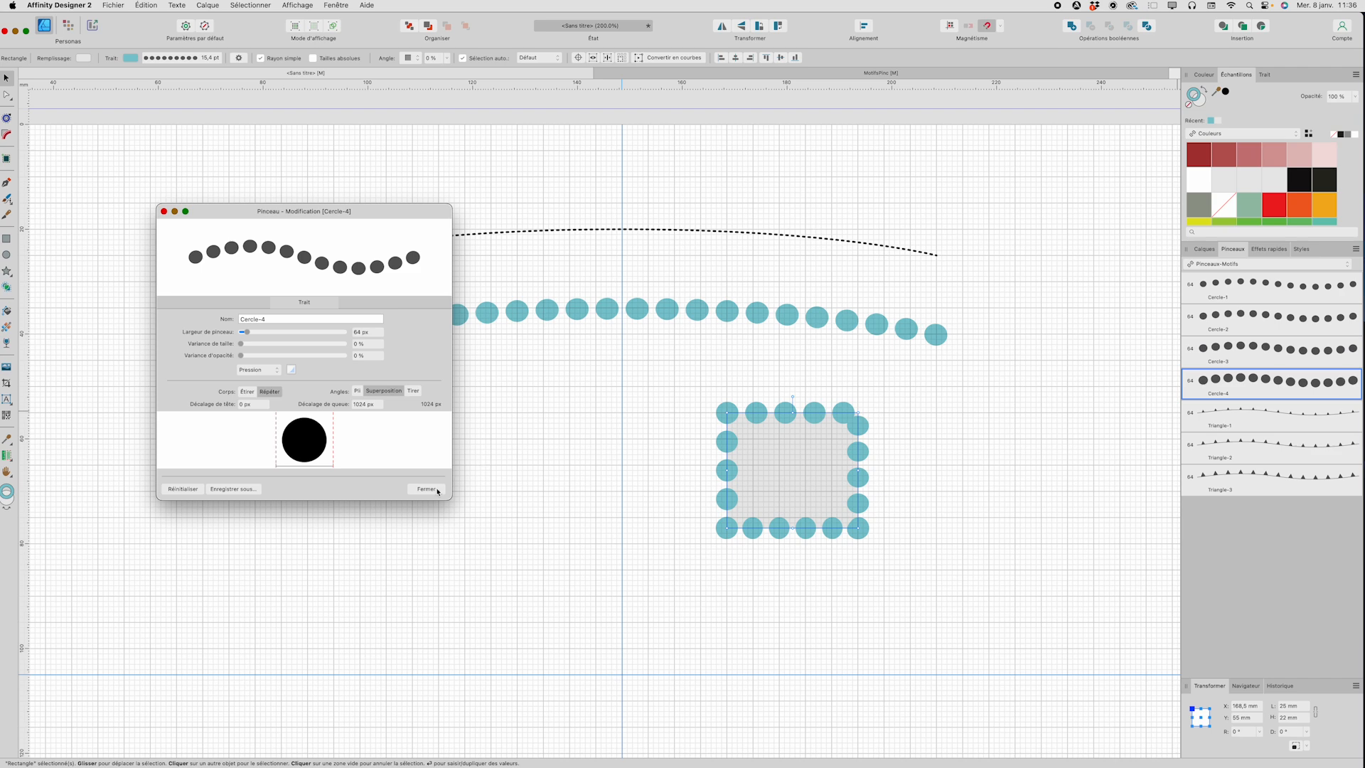
Try tightening the Cercle-4 brush's head and tail offsets to about 77 px and 970 px, restore 0 and 1024 px, and close its settings.
{"action": "left_click_drag", "start_coordinate": [333, 445], "coordinate": [280, 435]}
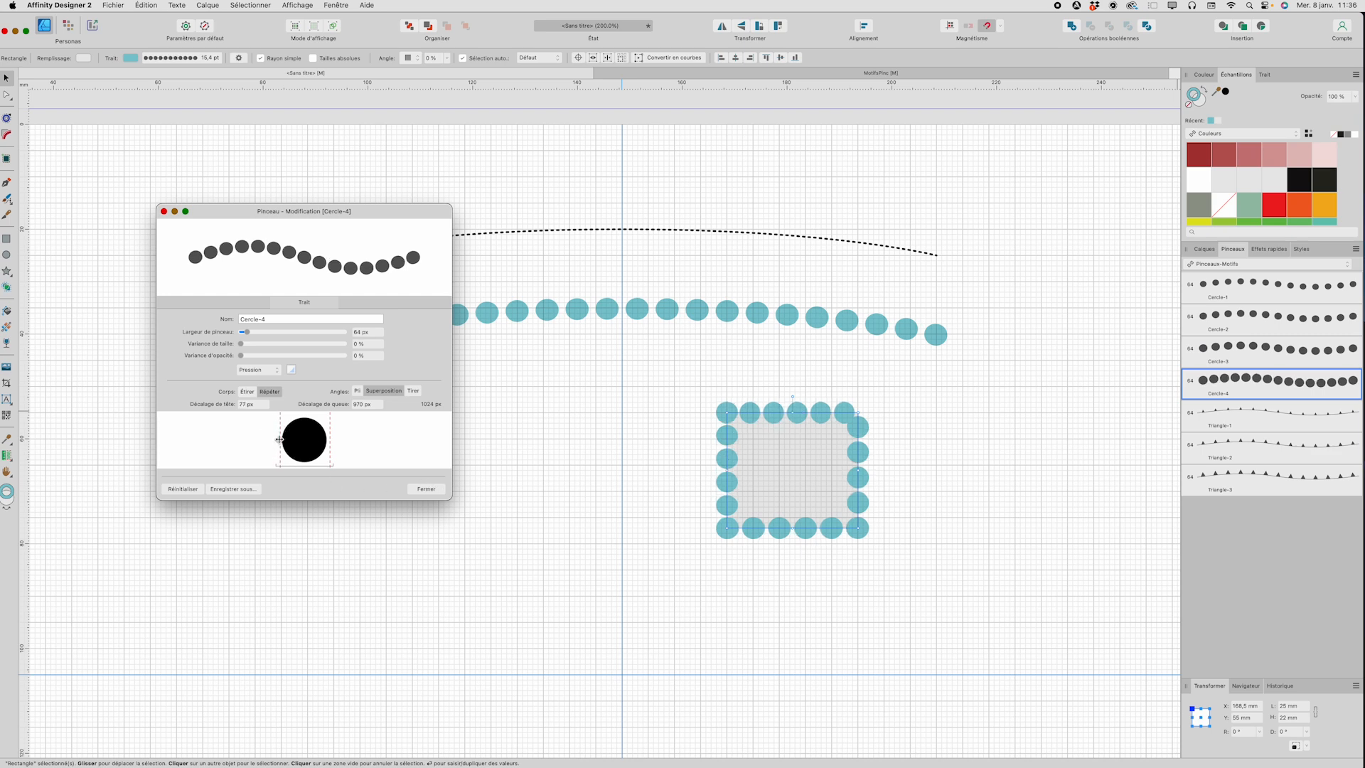
{"action": "left_click_drag", "start_coordinate": [282, 436], "coordinate": [335, 440]}
{"action": "left_click", "coordinate": [427, 489]}
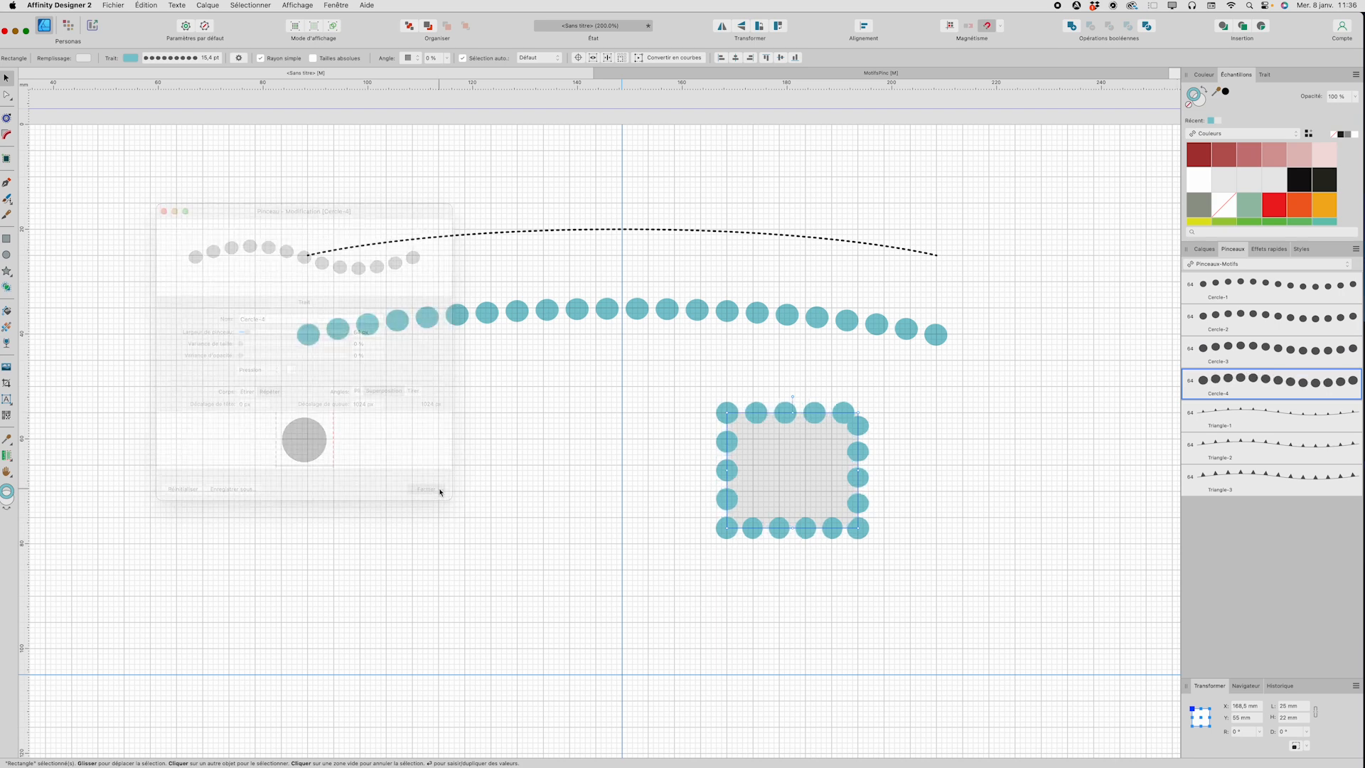
{"action": "left_click", "coordinate": [601, 468]}
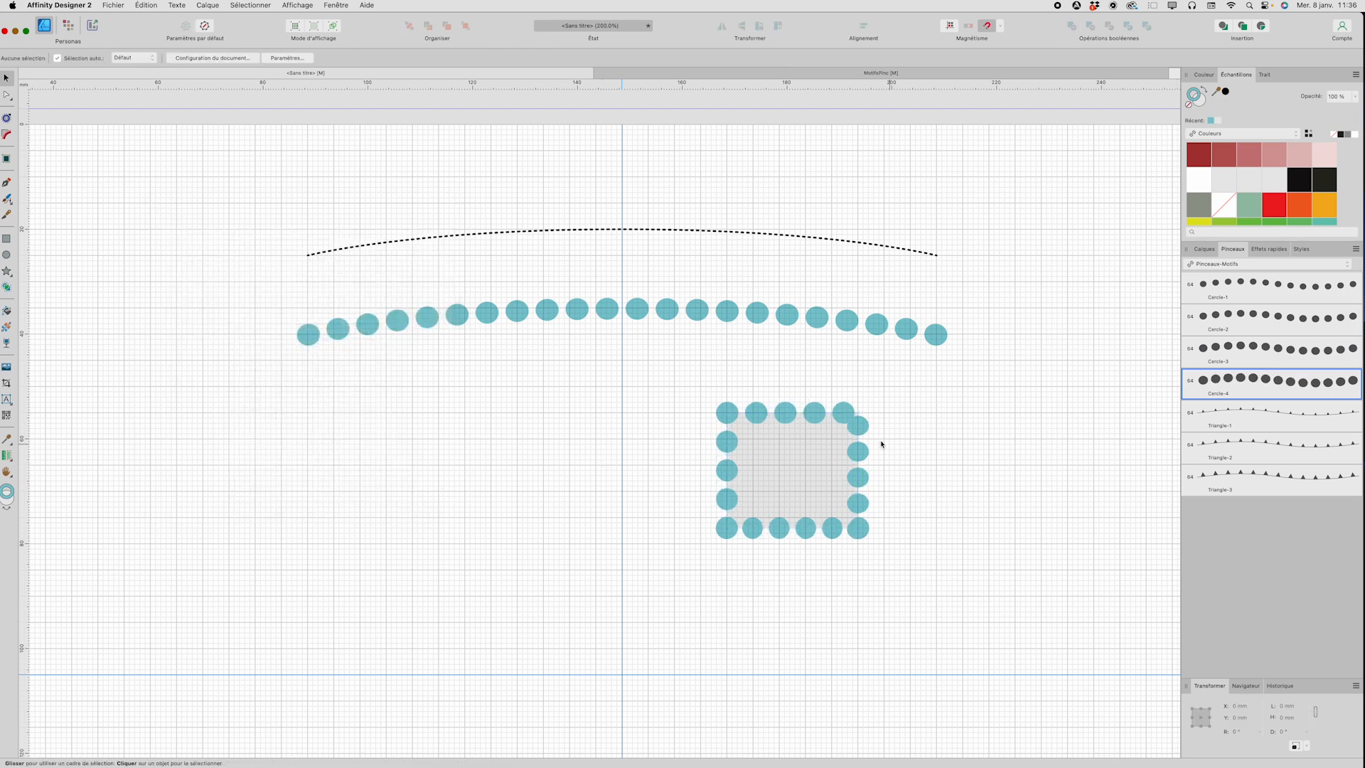